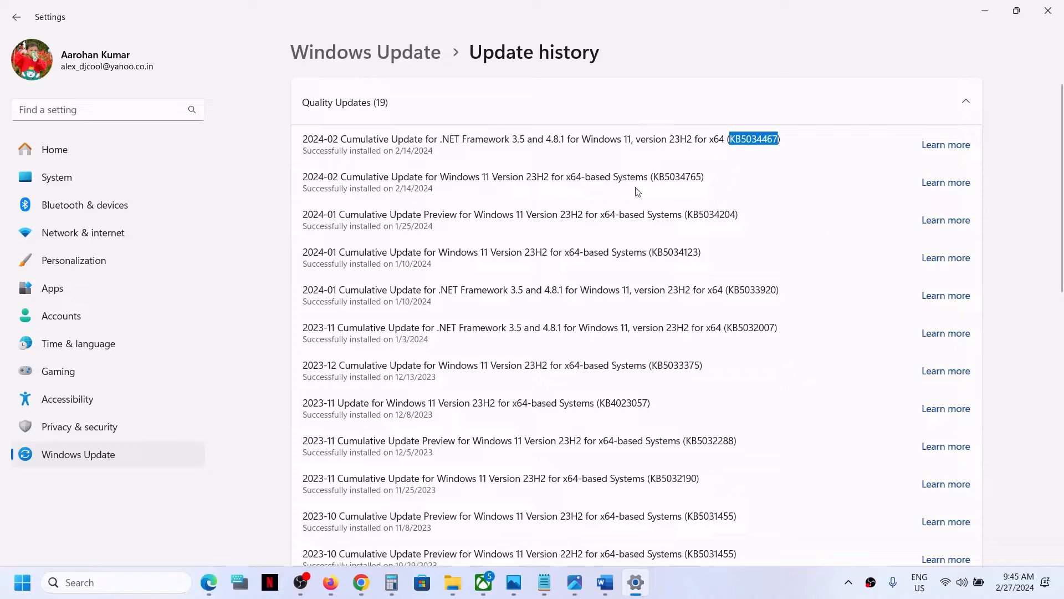
Select KB5034765 in the update history, then switch to the Word notes about that update
double_click(676, 177)
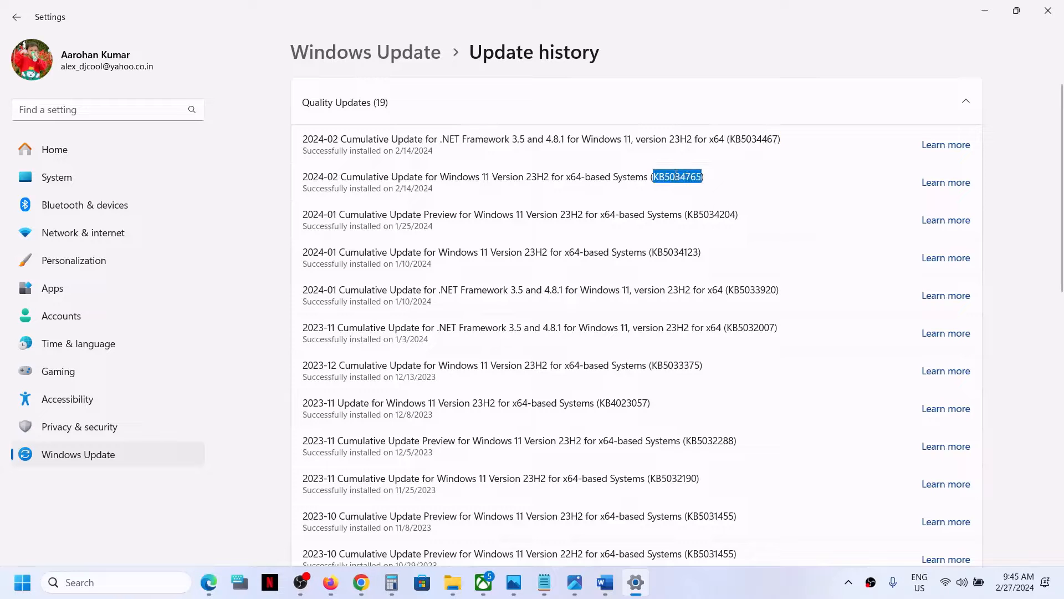
click(606, 582)
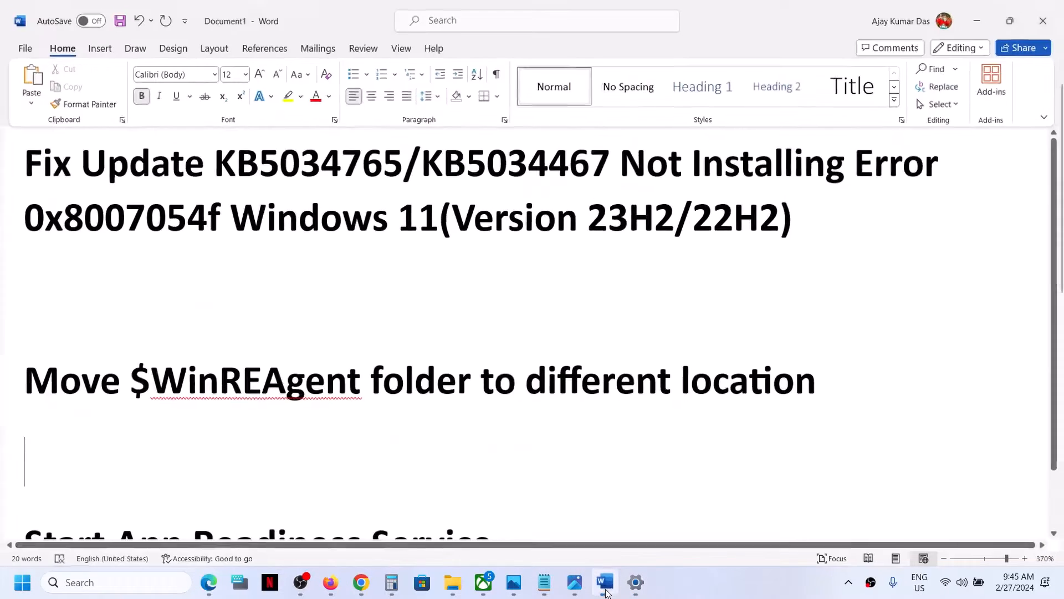
Highlight error code 0x8007054f and the $WinREAgent folder name in the Word notes
double_click(132, 206)
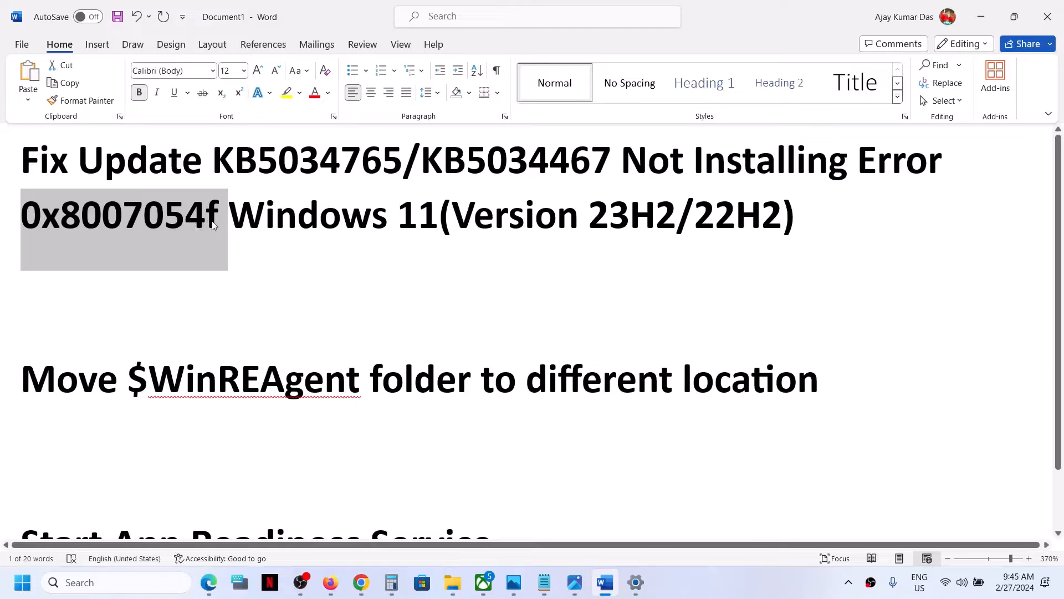
drag(125, 373, 264, 377)
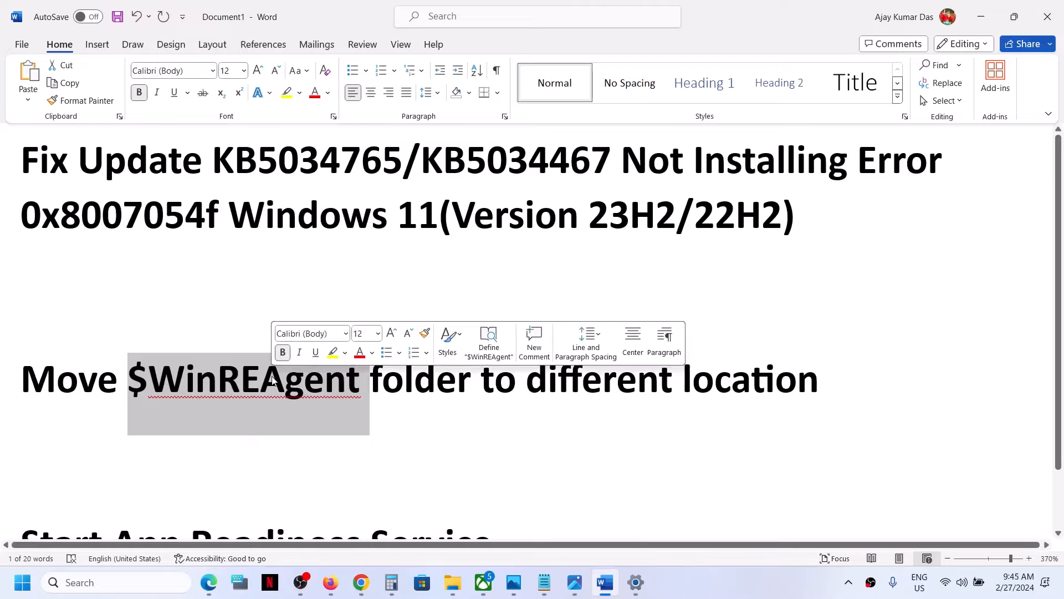
click(450, 581)
right_click(446, 581)
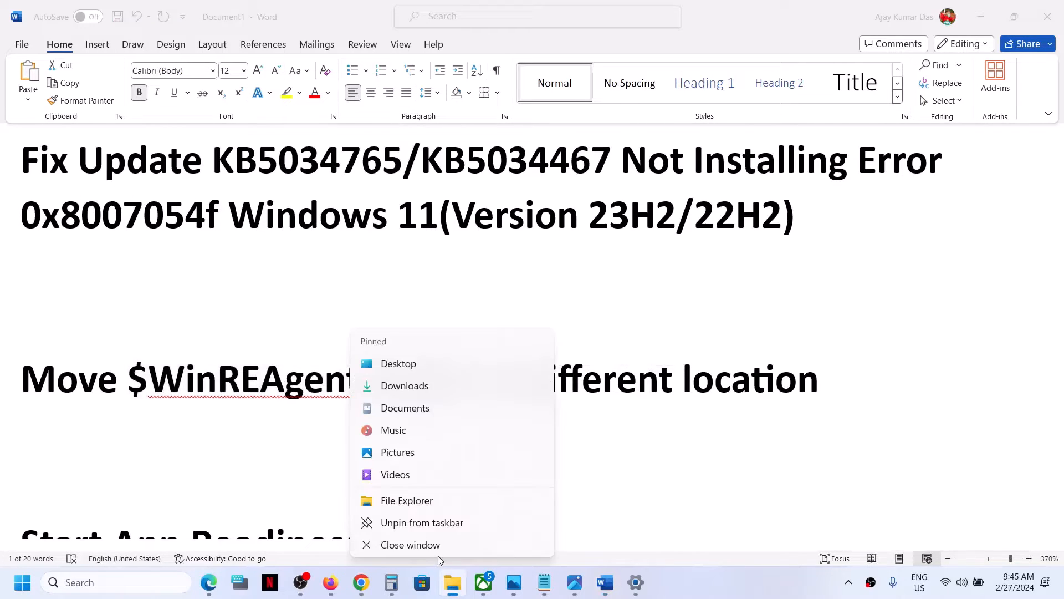
Open the OS (C:) drive in File Explorer
click(437, 550)
click(455, 592)
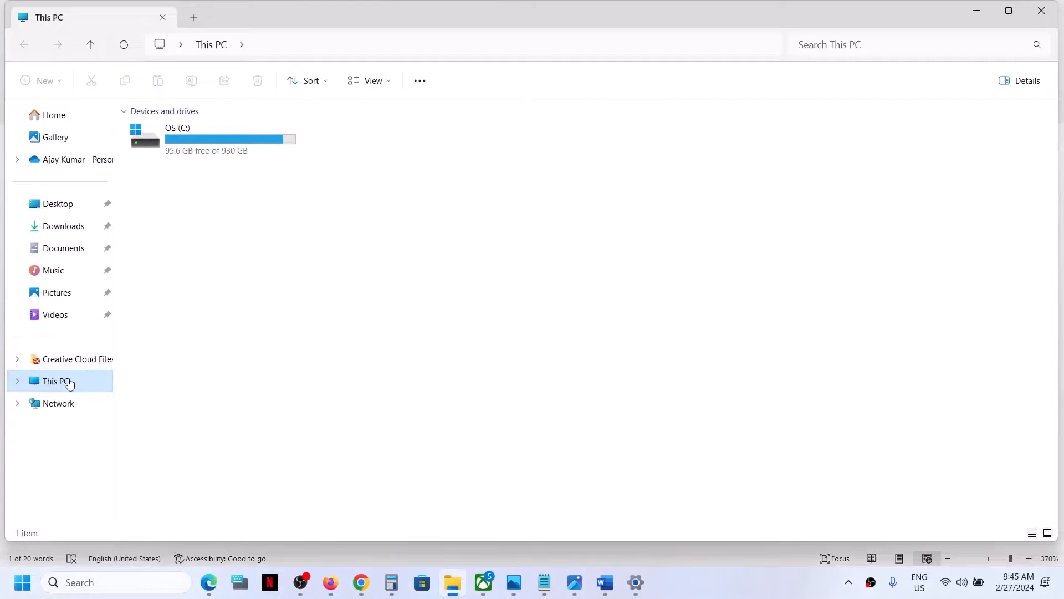
double_click(194, 155)
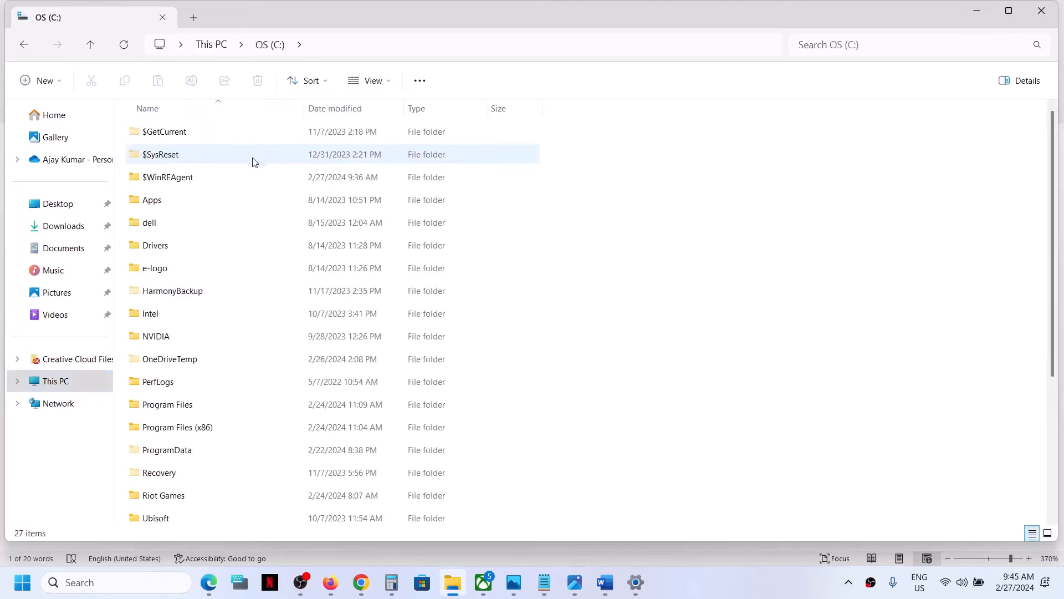
Copy the empty $WinREAgent folder from C: and show the desktop
click(174, 187)
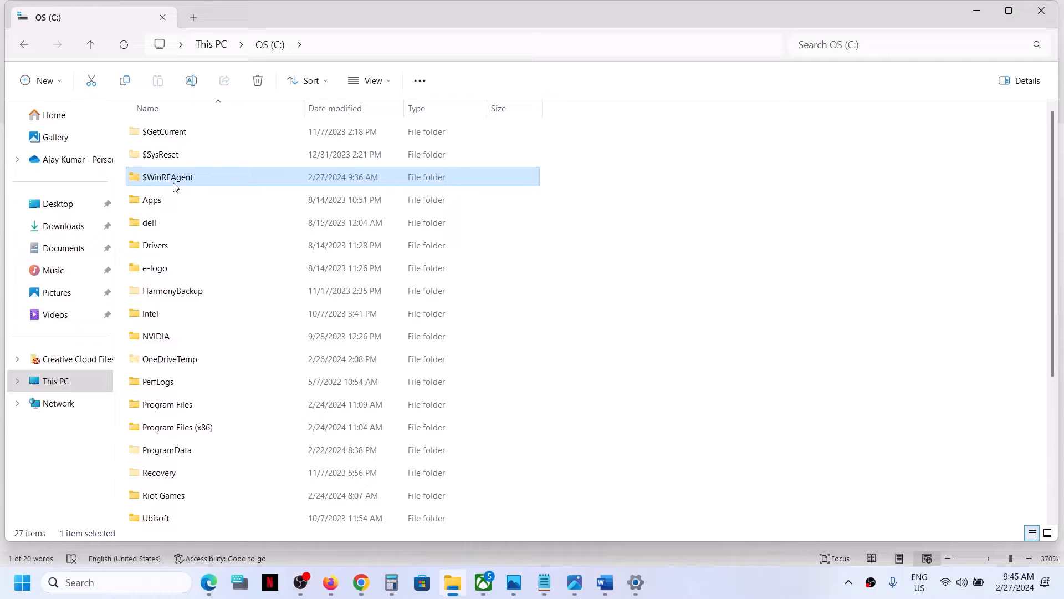
mouse_move(195, 185)
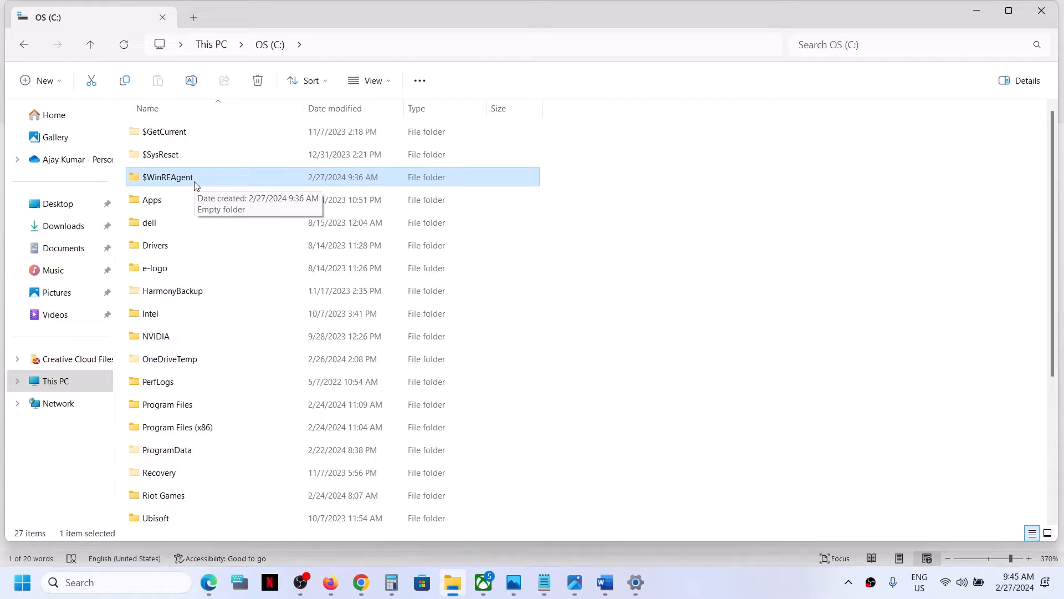
right_click(195, 185)
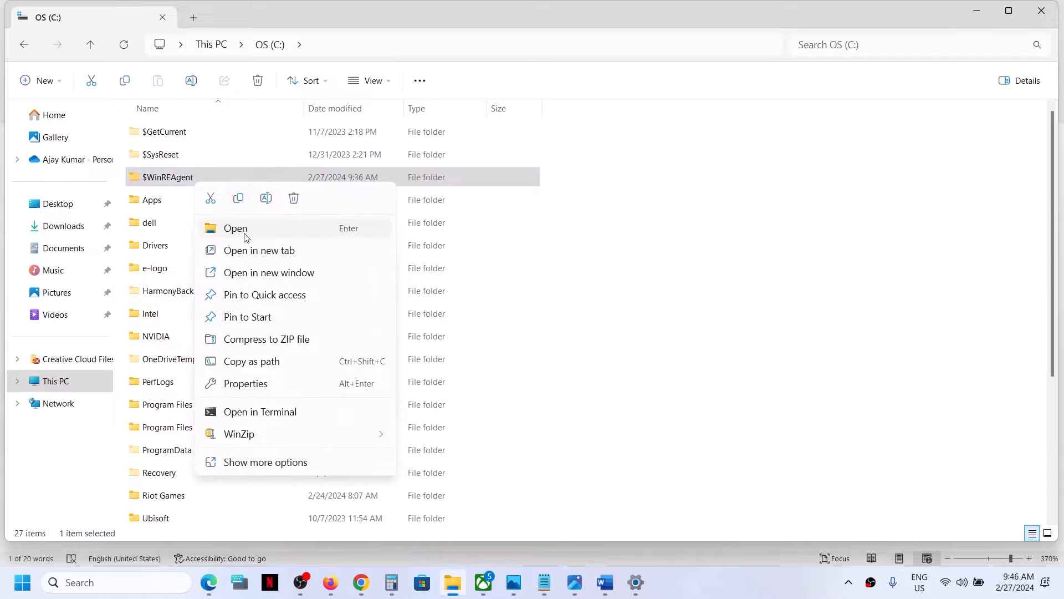
click(239, 204)
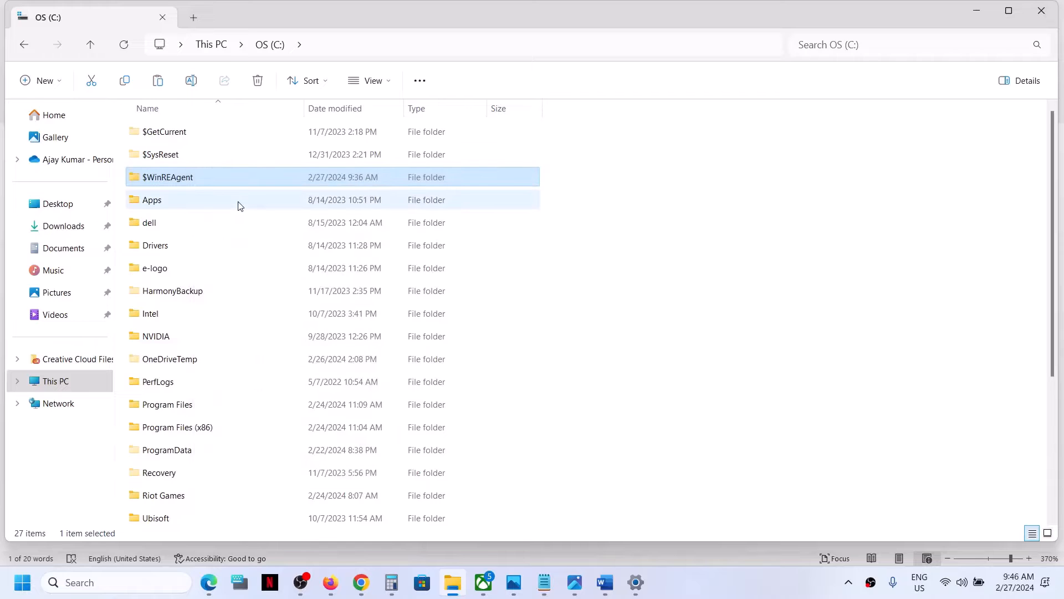
key(super+d)
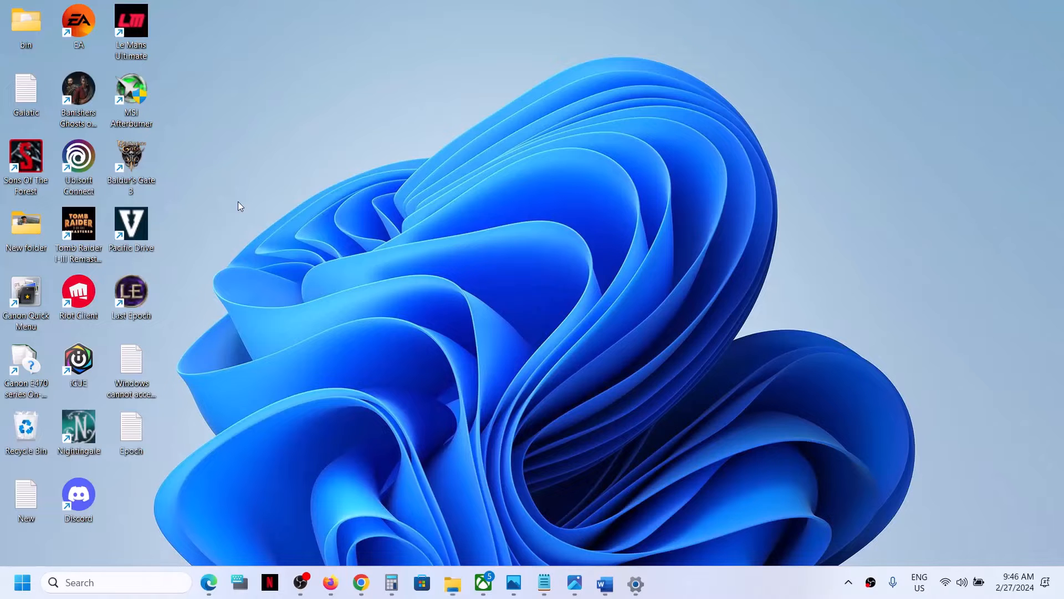
Paste $WinREAgent onto the desktop and delete the original from OS (C:)
right_click(257, 128)
click(274, 144)
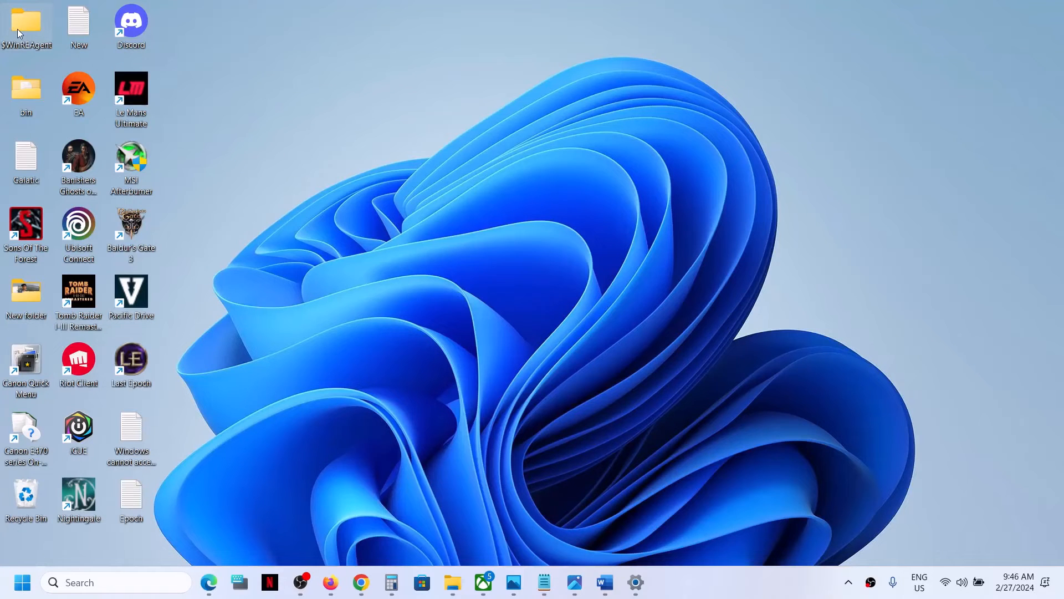
key(super+d)
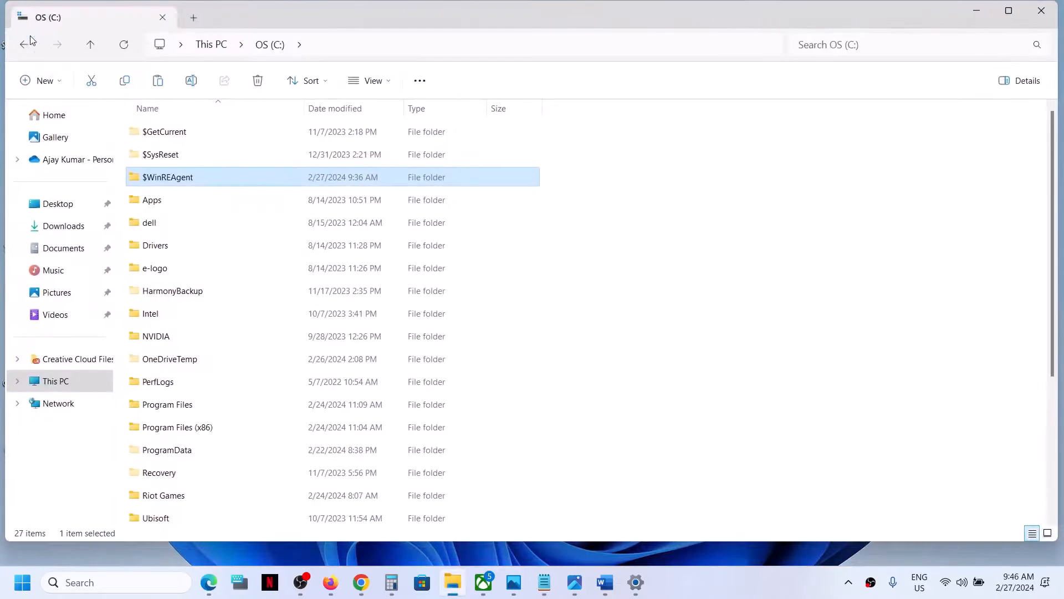
right_click(163, 181)
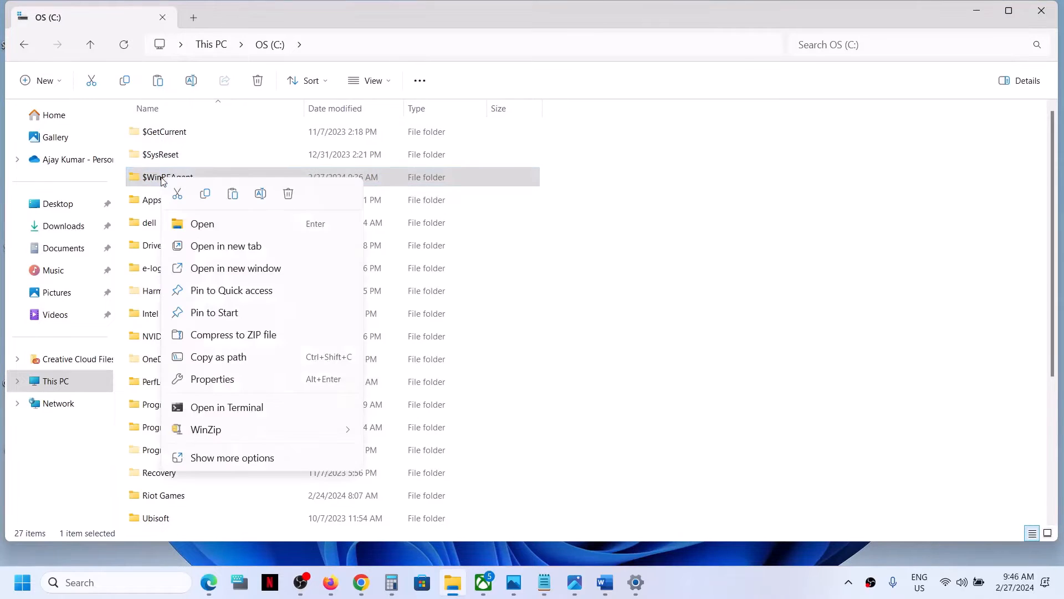
click(288, 194)
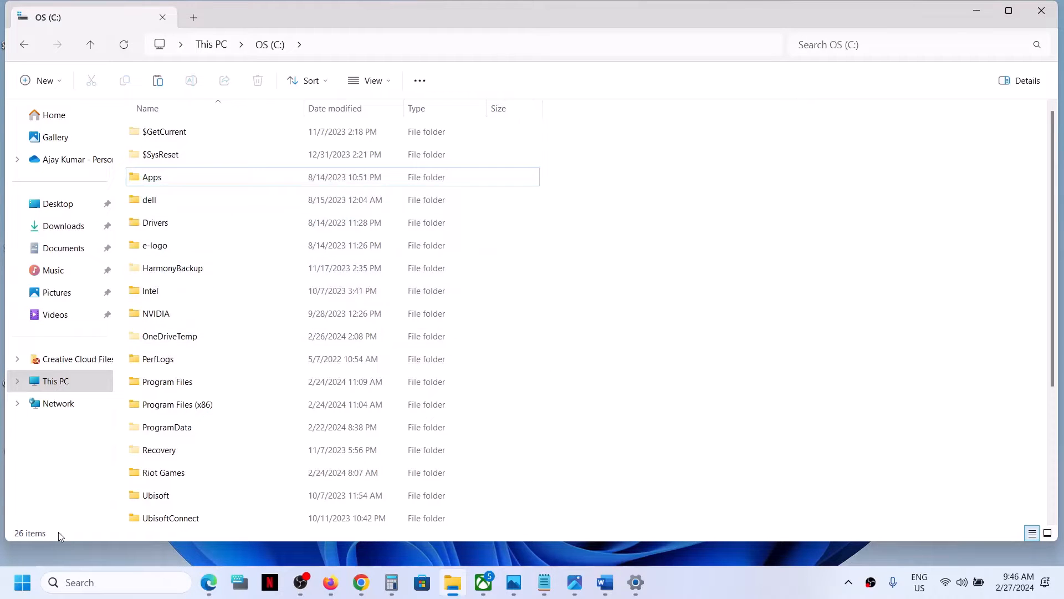
click(28, 586)
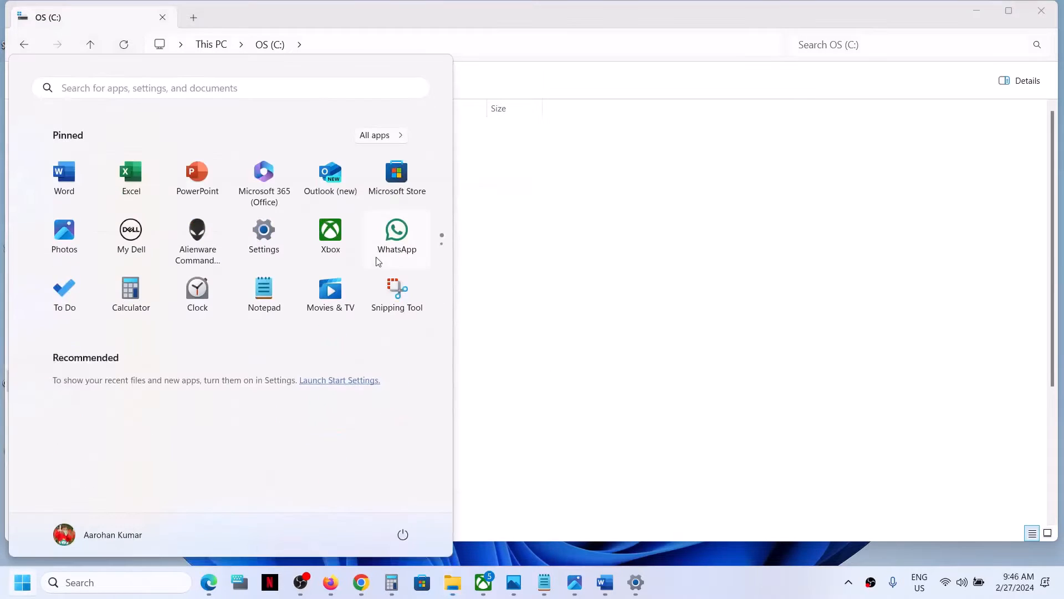
Run a fresh Windows Update check in Settings, then minimize Settings
click(263, 260)
click(98, 454)
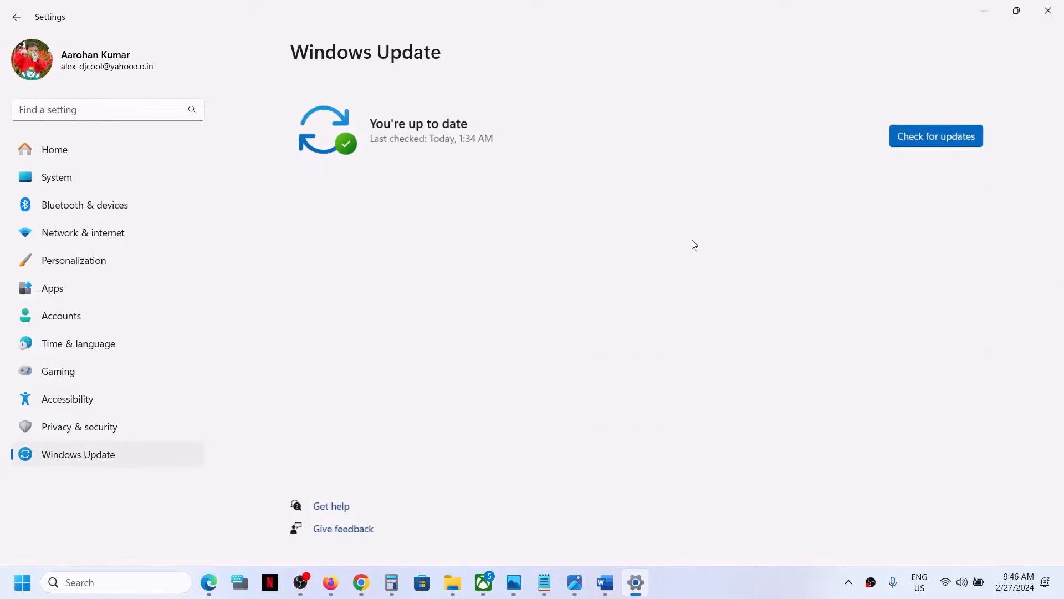
click(933, 115)
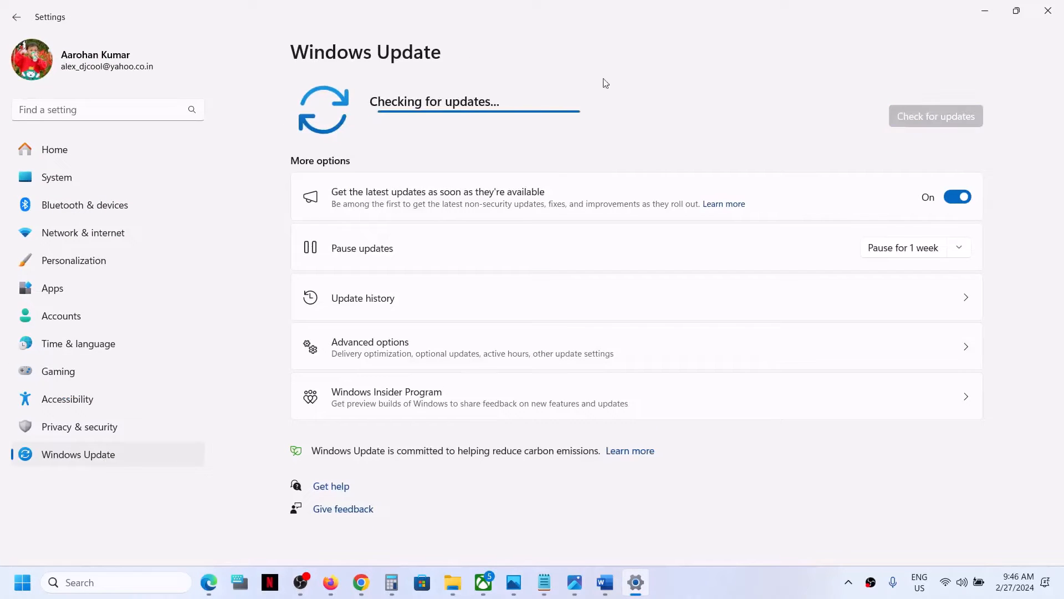
click(985, 10)
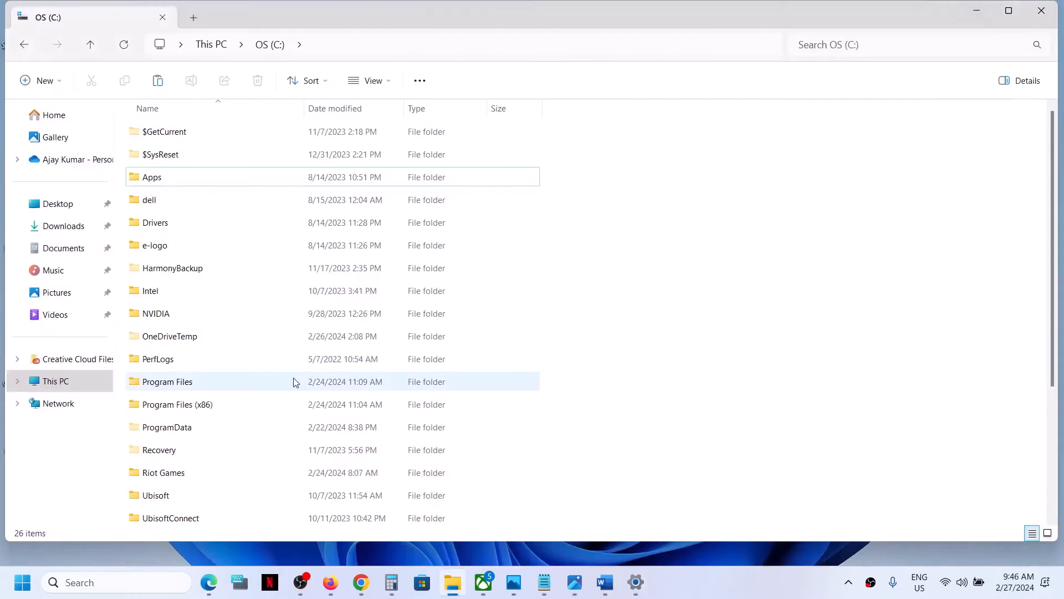
Check the Start menu power options, then minimize Settings to reveal the C: drive
click(22, 582)
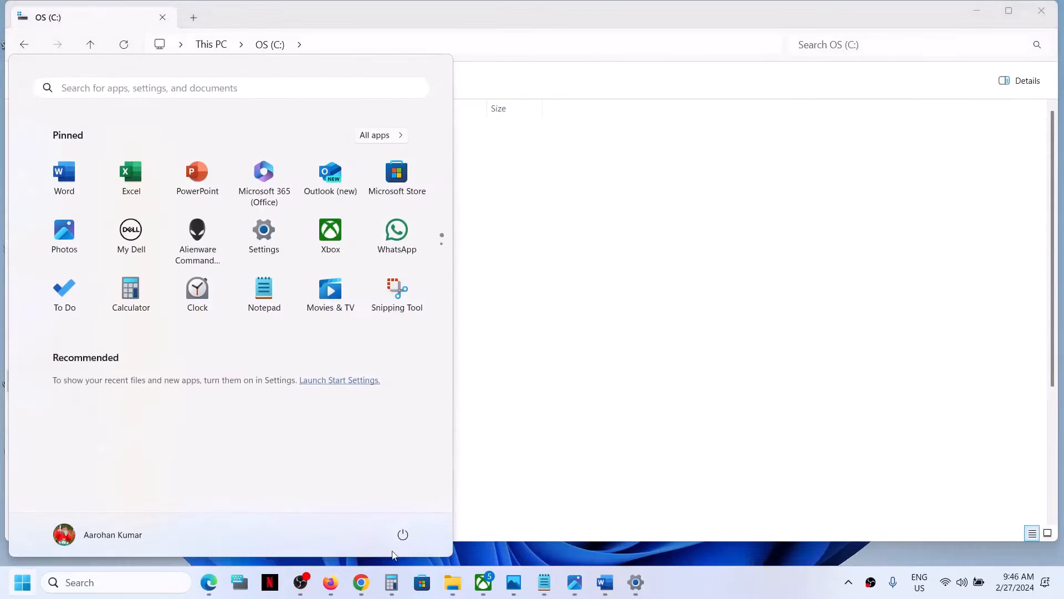
click(402, 534)
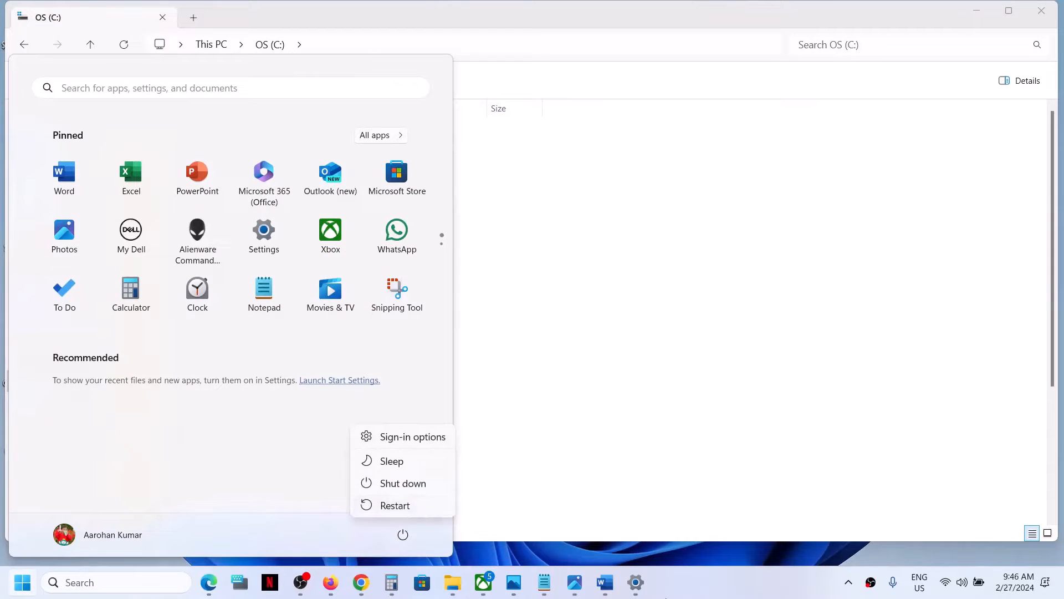
click(636, 582)
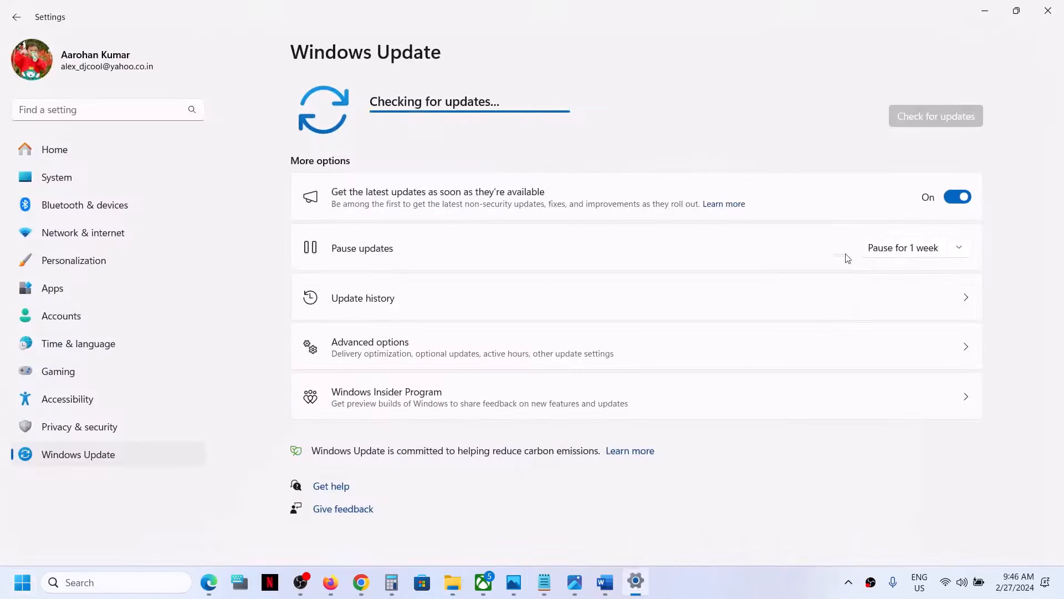
click(985, 11)
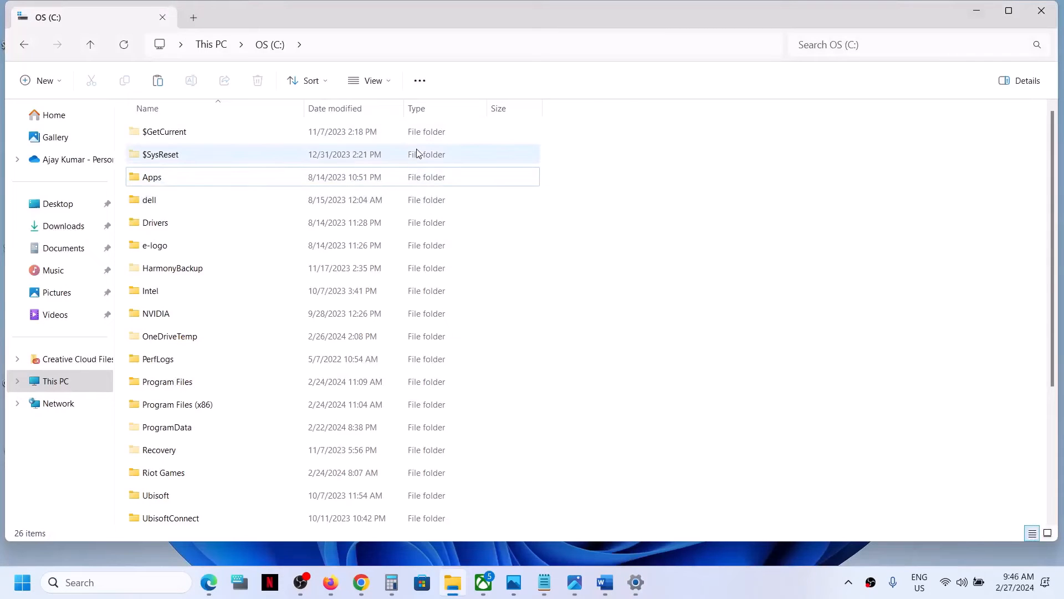
Copy the desktop $WinREAgent folder back into OS (C:) and close File Explorer
key(super+d)
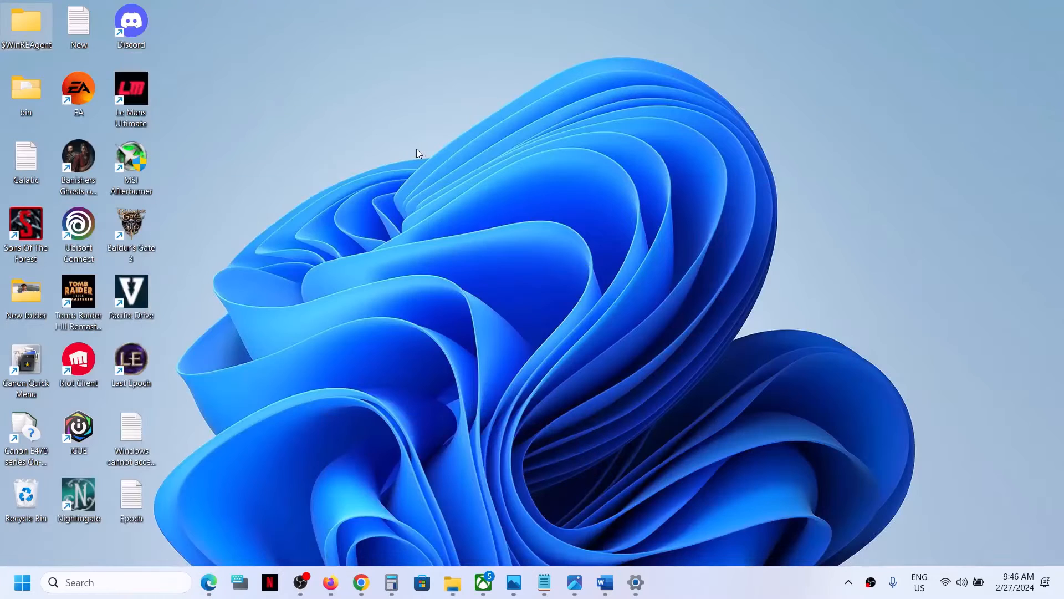
right_click(34, 25)
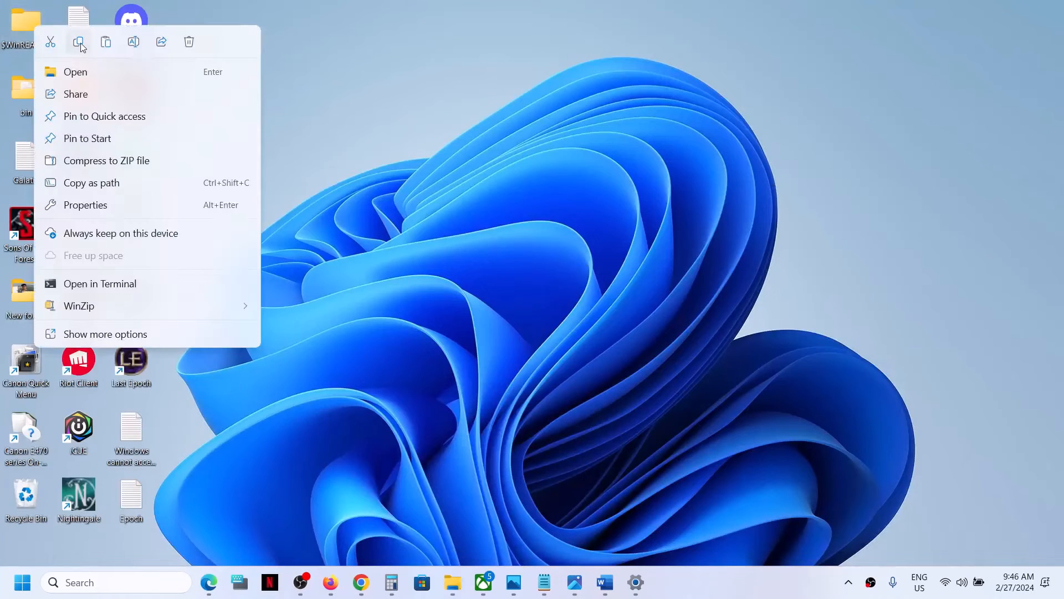
click(79, 42)
click(452, 583)
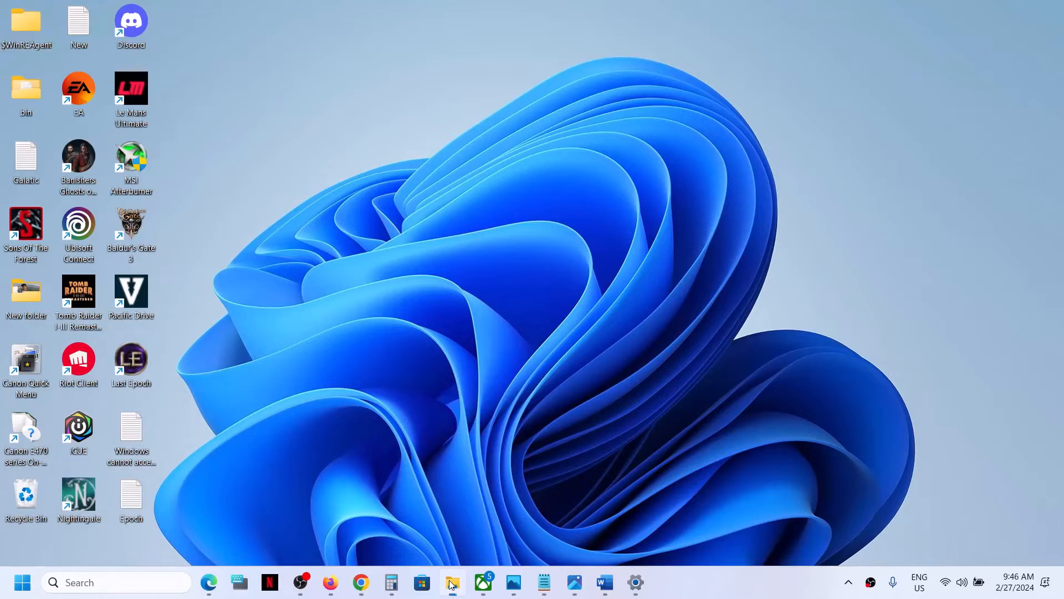
key(ctrl+v)
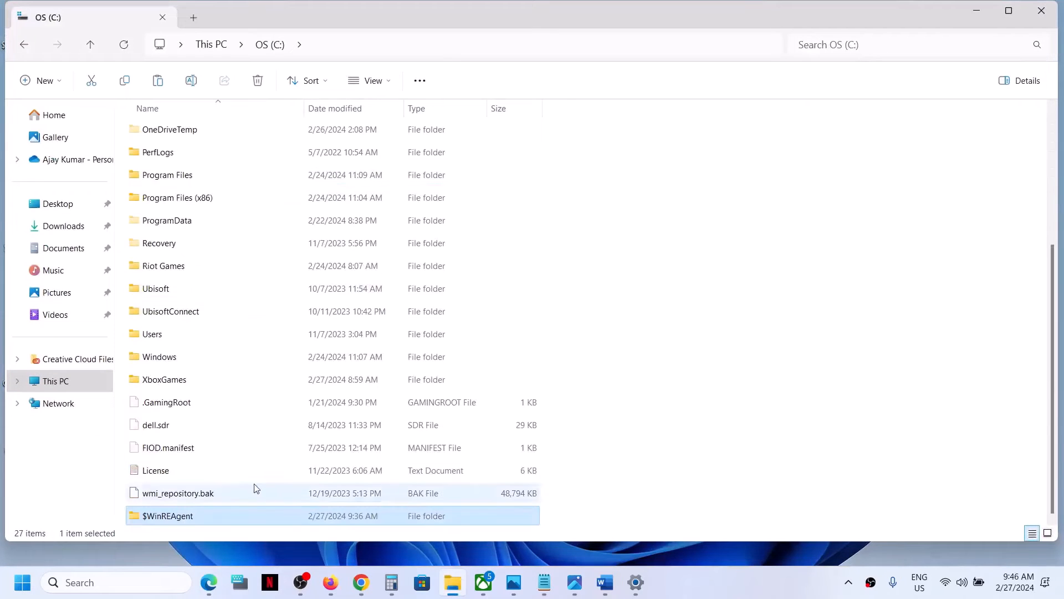
click(1041, 10)
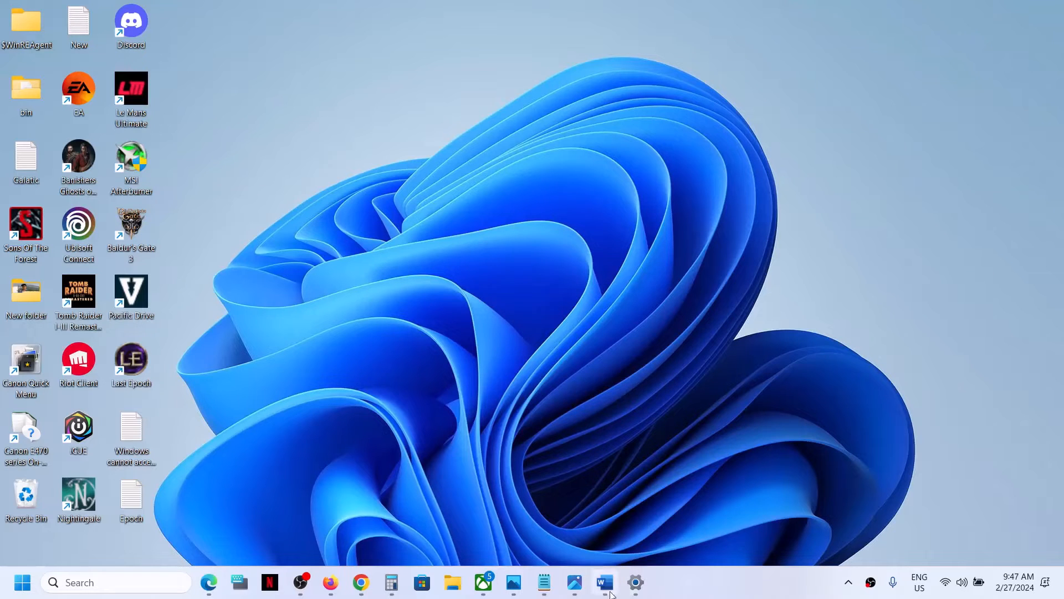
Review the 'Start App Readiness Service' step in Word, then search Windows for 'services'
click(605, 582)
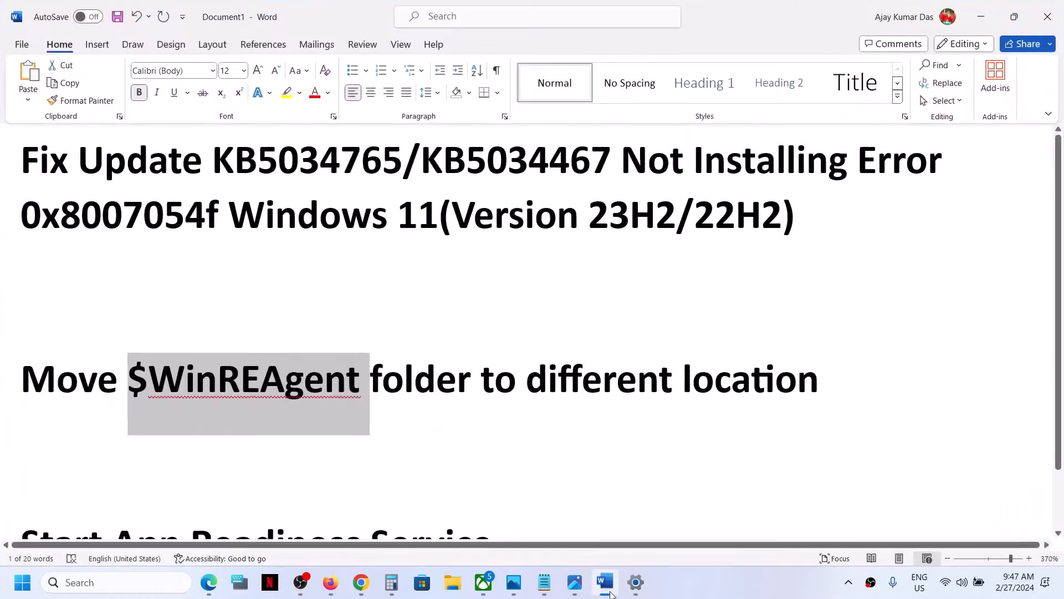
double_click(420, 388)
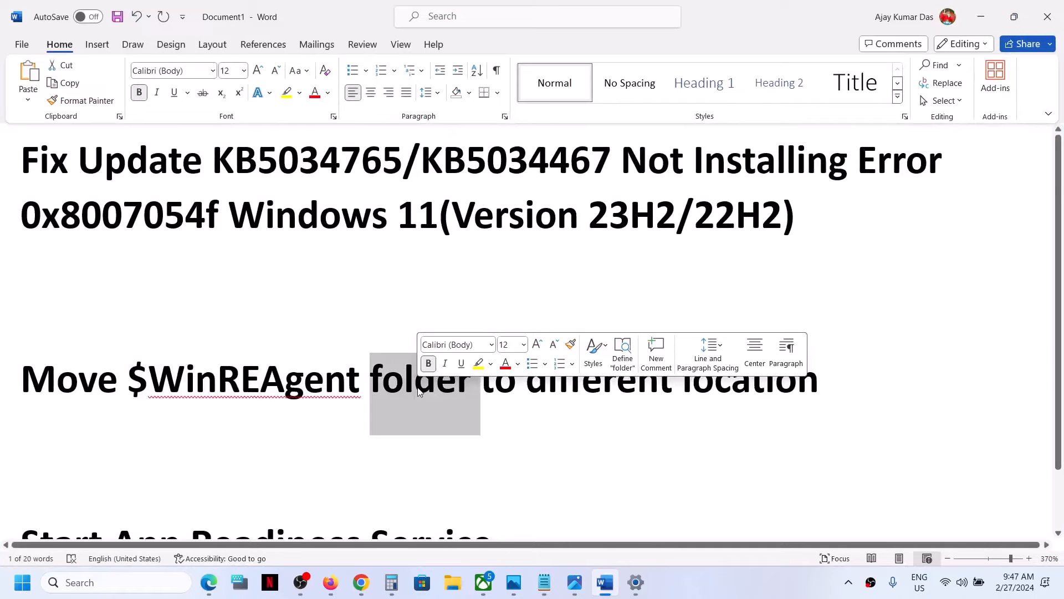
scroll(417, 391, down, 1)
triple_click(471, 472)
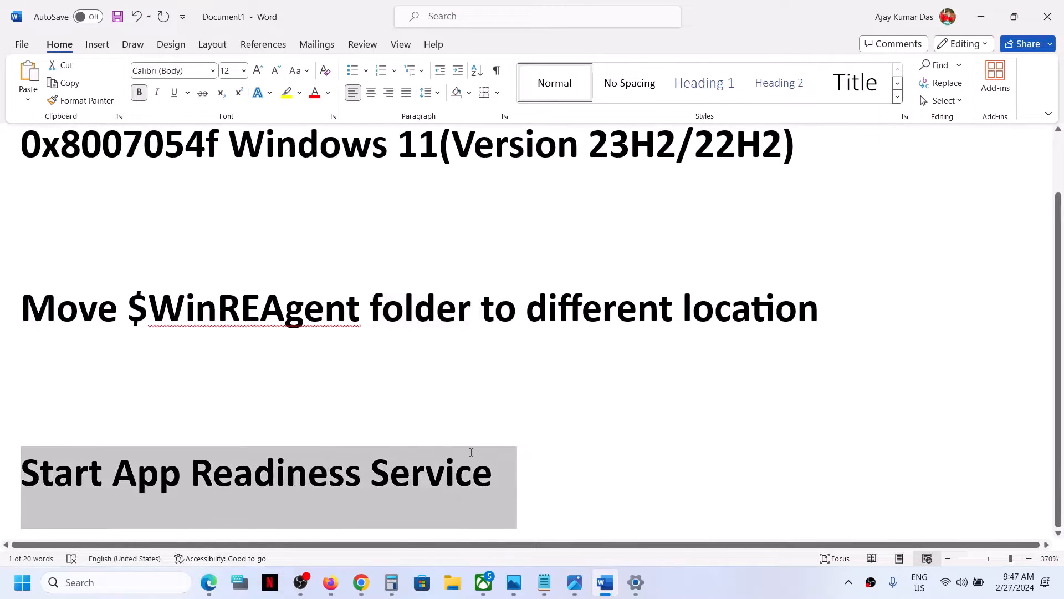
click(112, 586)
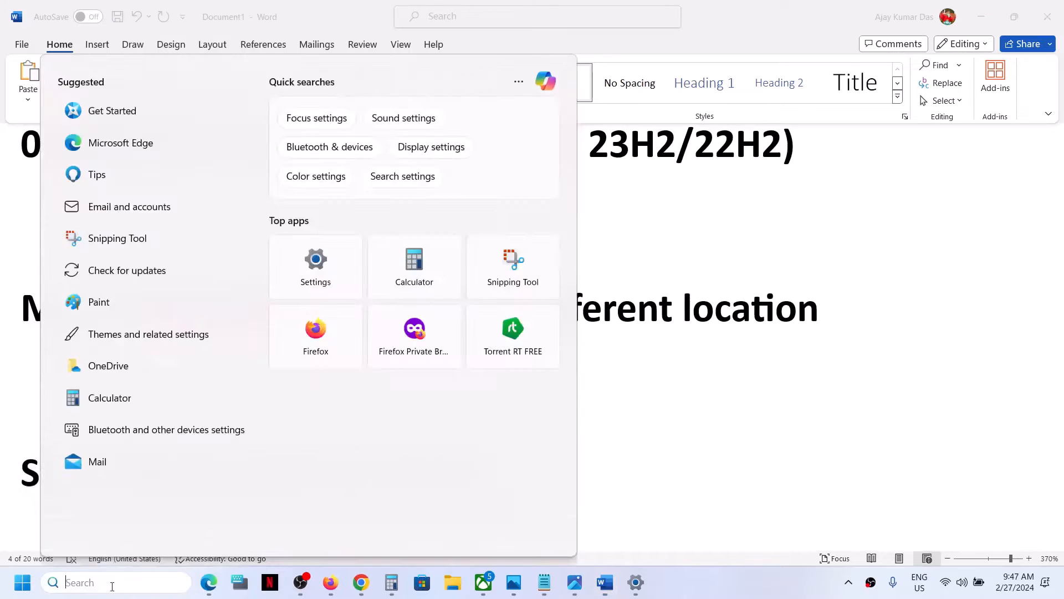
text(services)
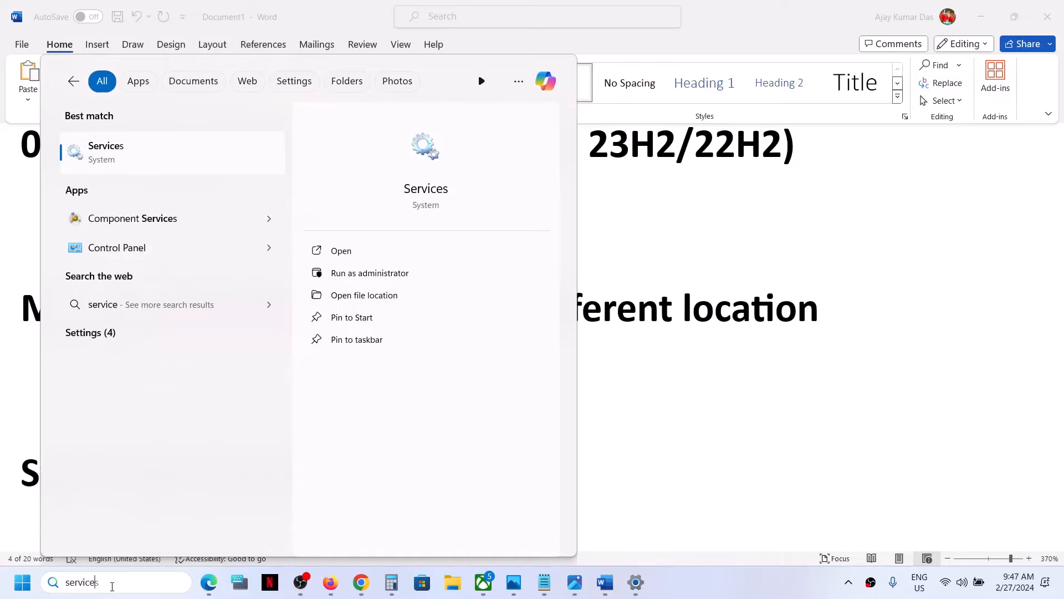
In Services, set App Readiness startup type to Manual, apply, and start it
click(151, 165)
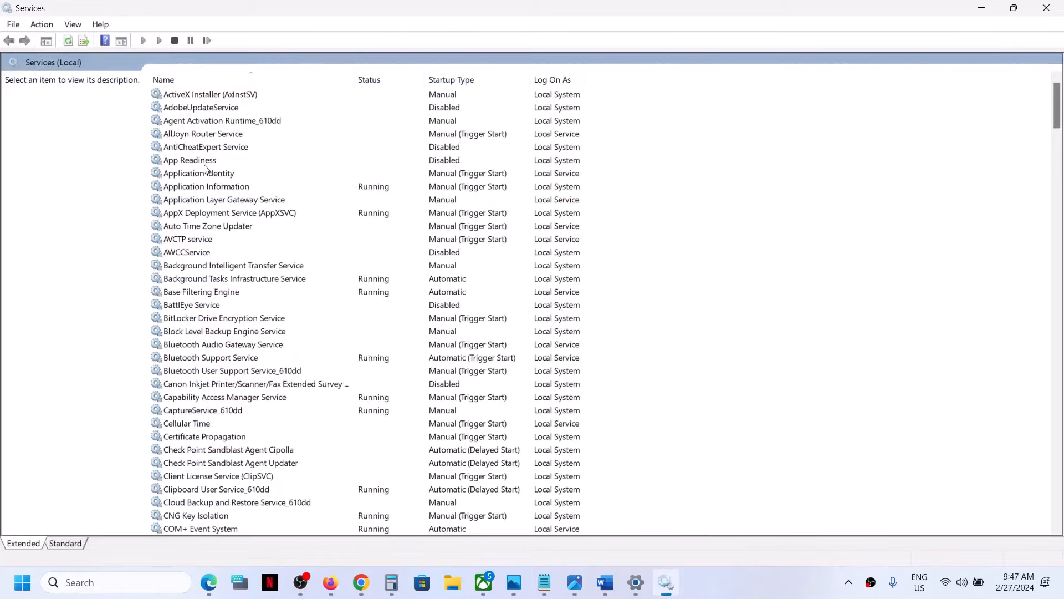
click(194, 159)
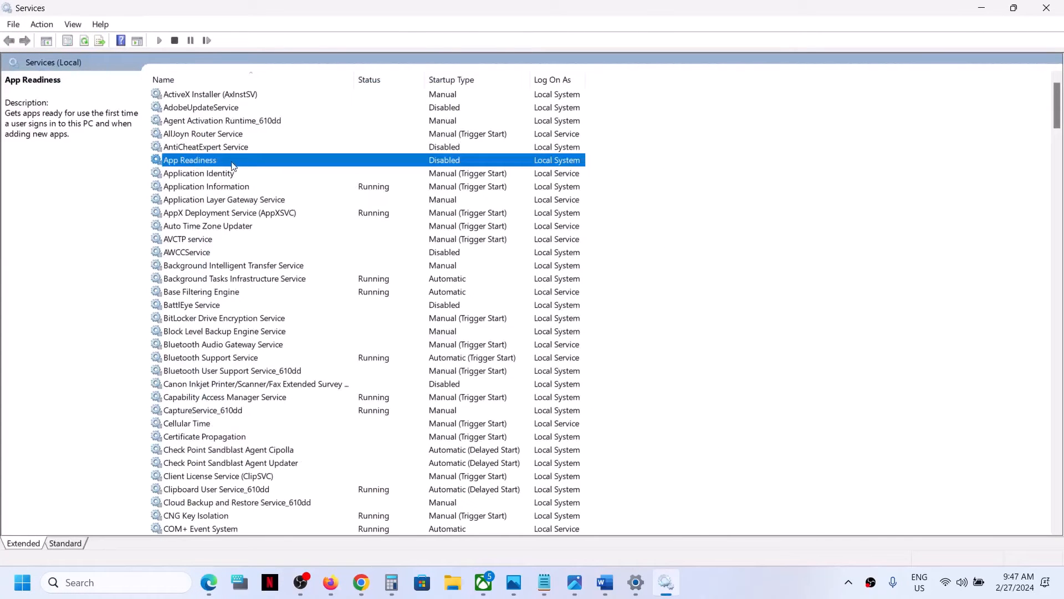
double_click(232, 164)
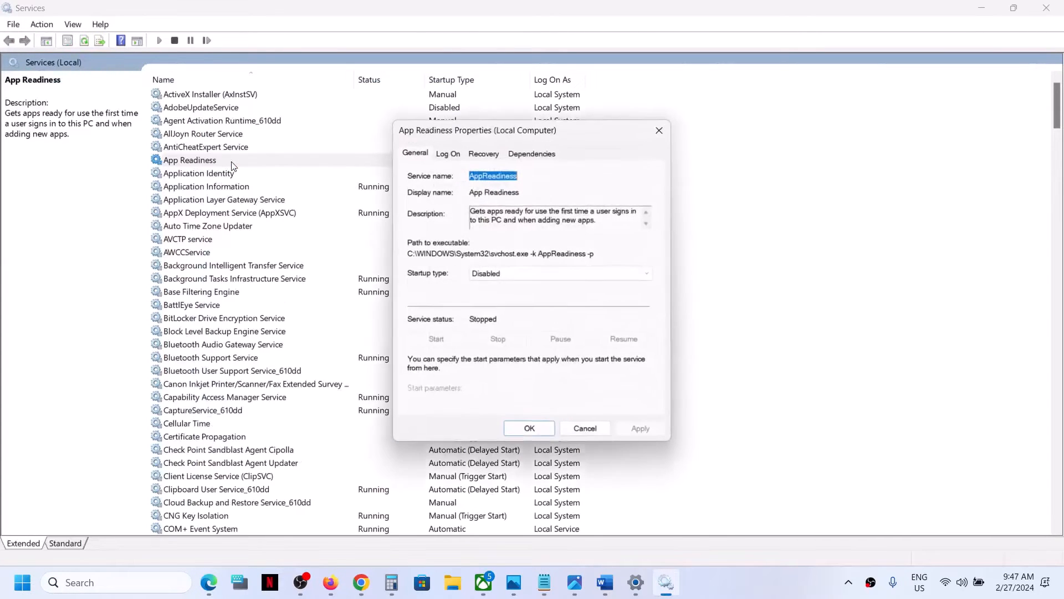
click(510, 273)
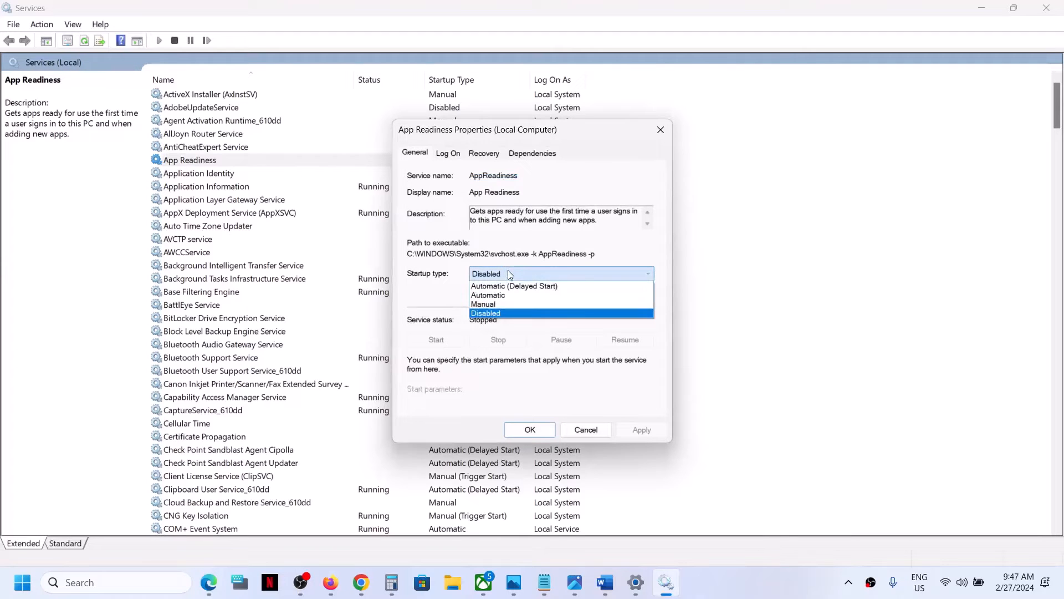
click(498, 304)
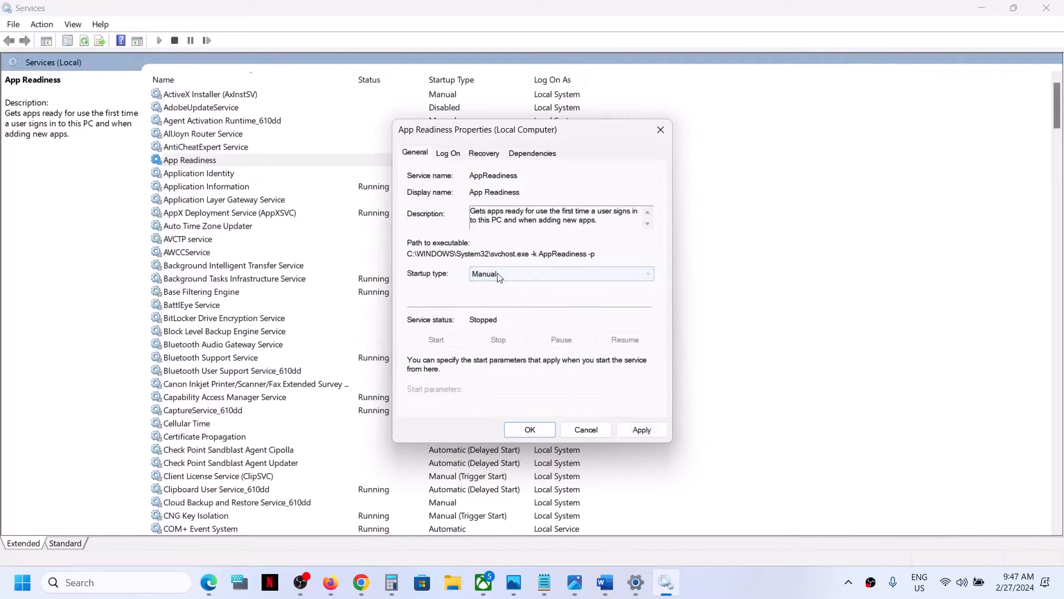
click(643, 430)
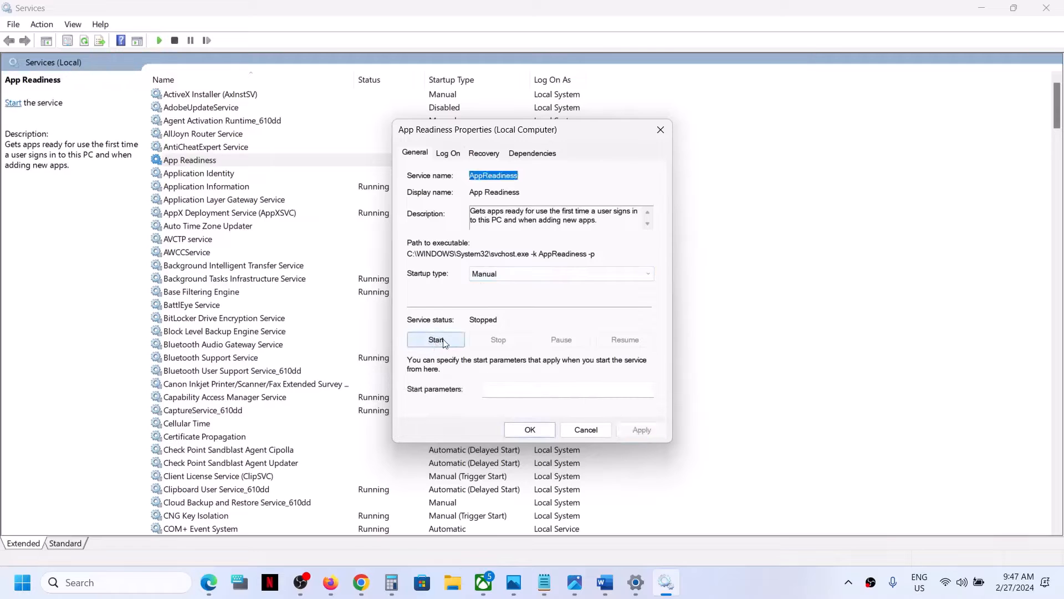
click(441, 343)
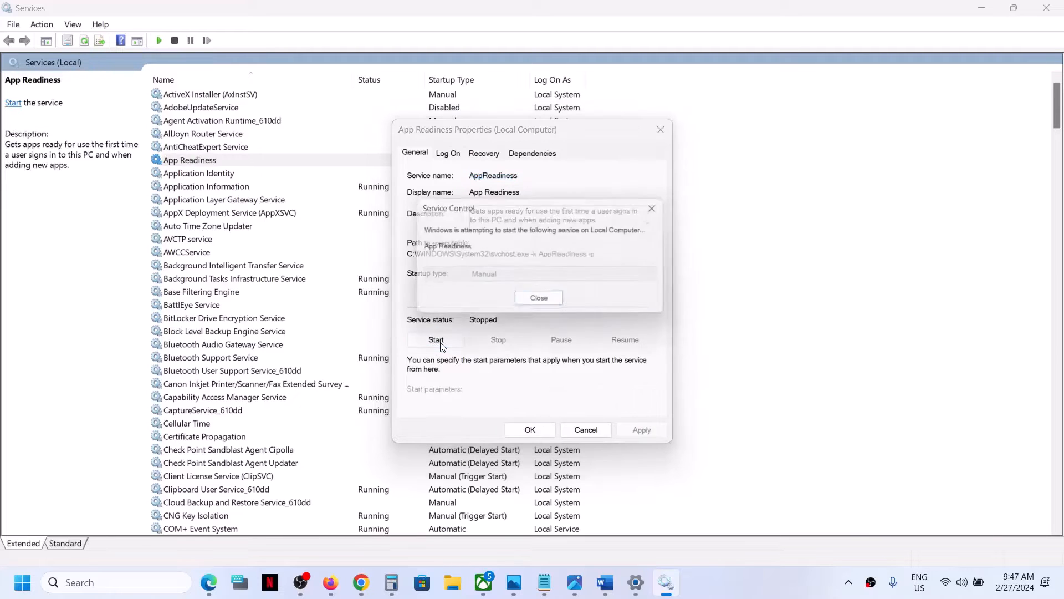
click(536, 431)
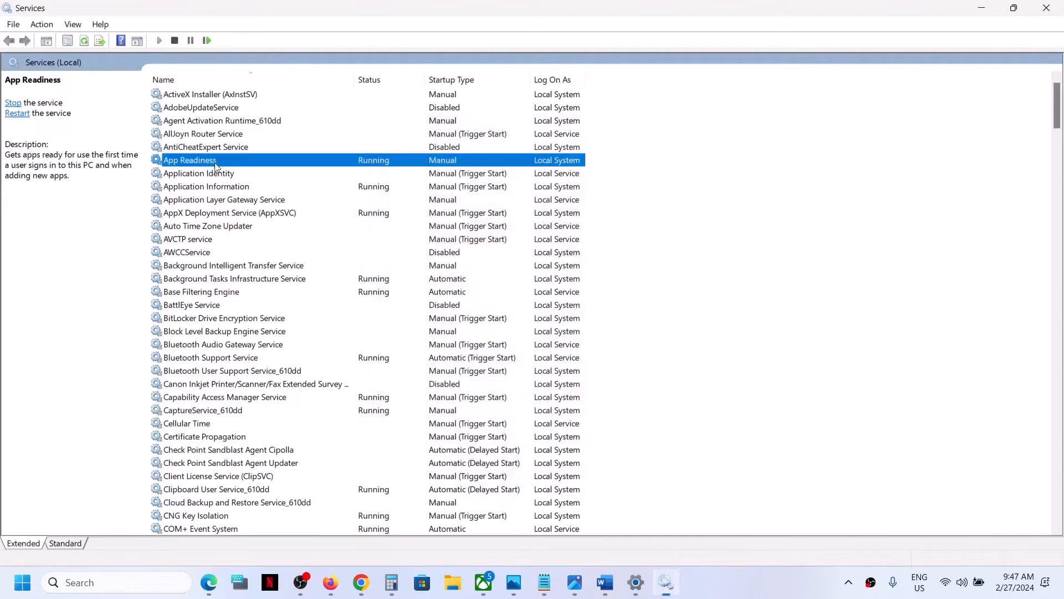
Restart the App Readiness service so it shows Running
right_click(197, 158)
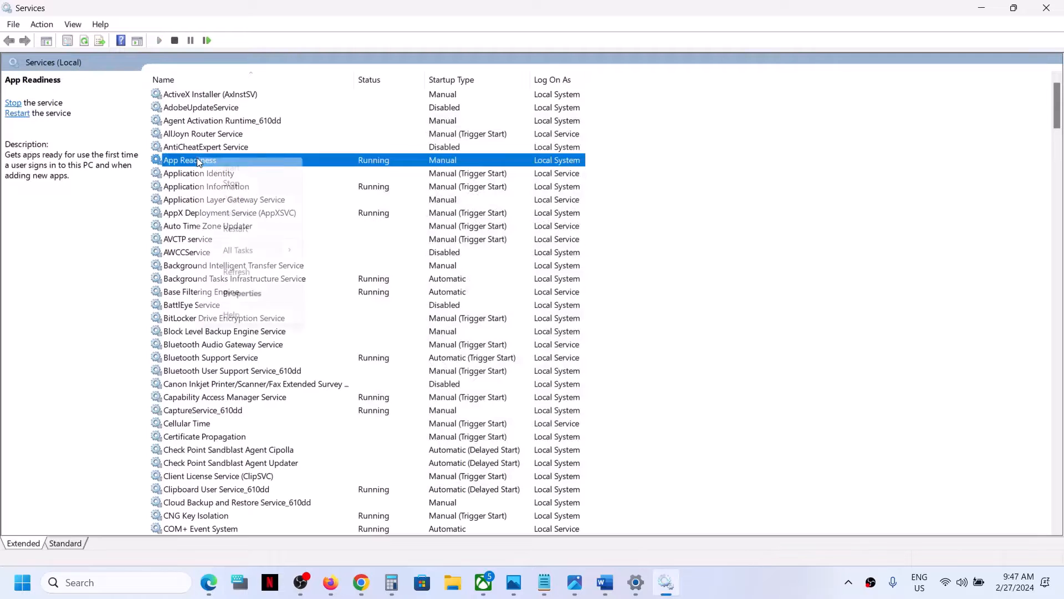
click(240, 227)
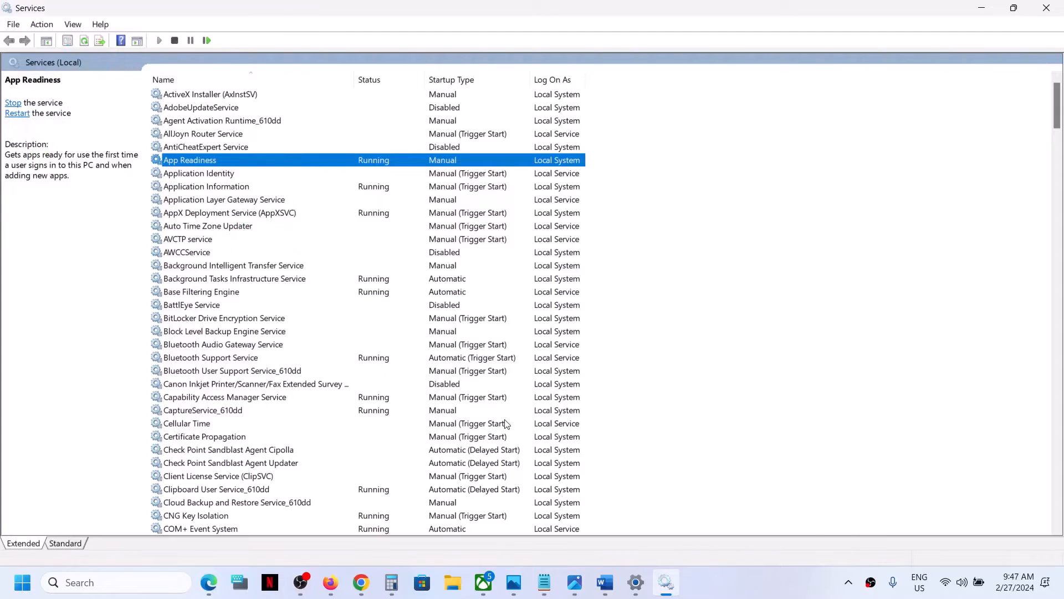
click(636, 583)
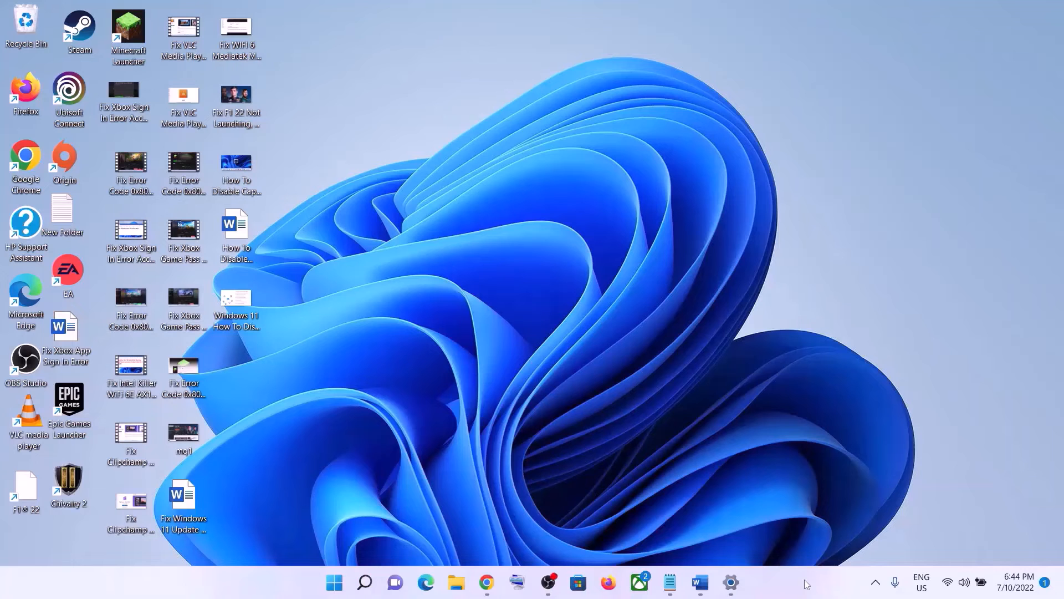
Run the Windows Update troubleshooter from System > Troubleshoot > Other troubleshooters
click(700, 582)
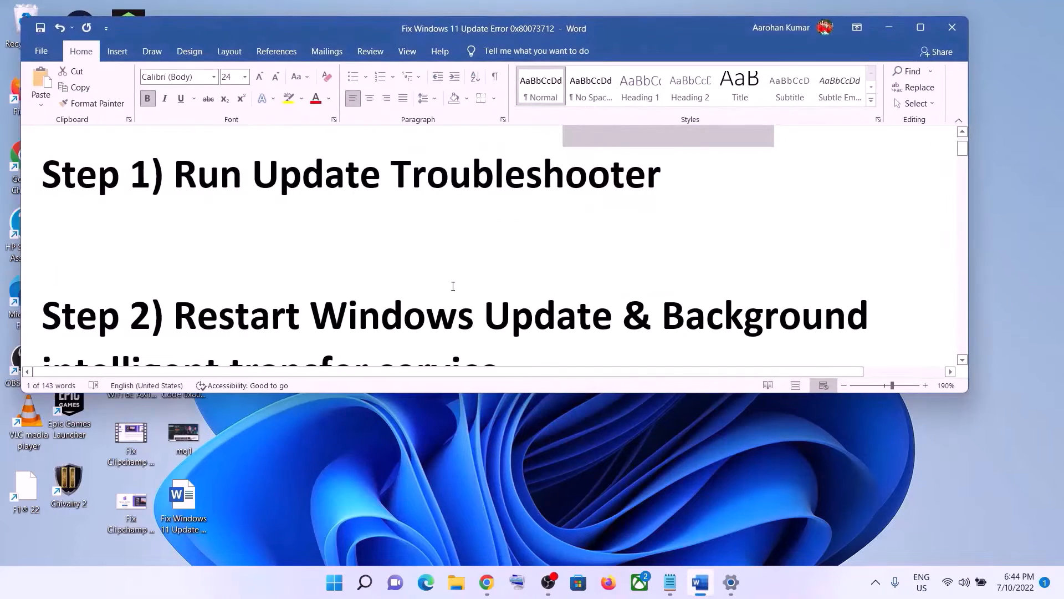
click(335, 582)
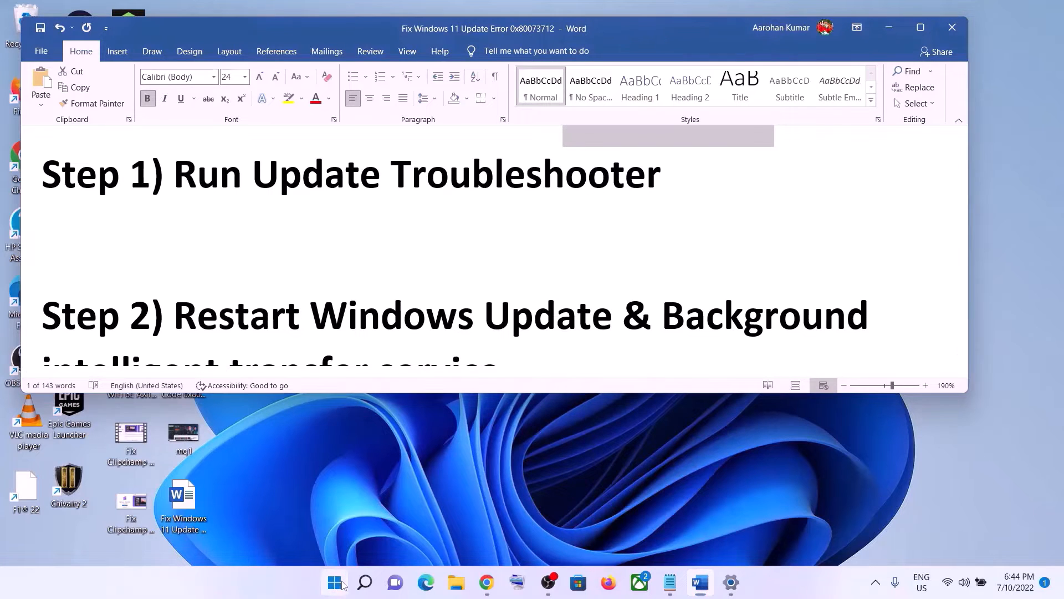
click(499, 230)
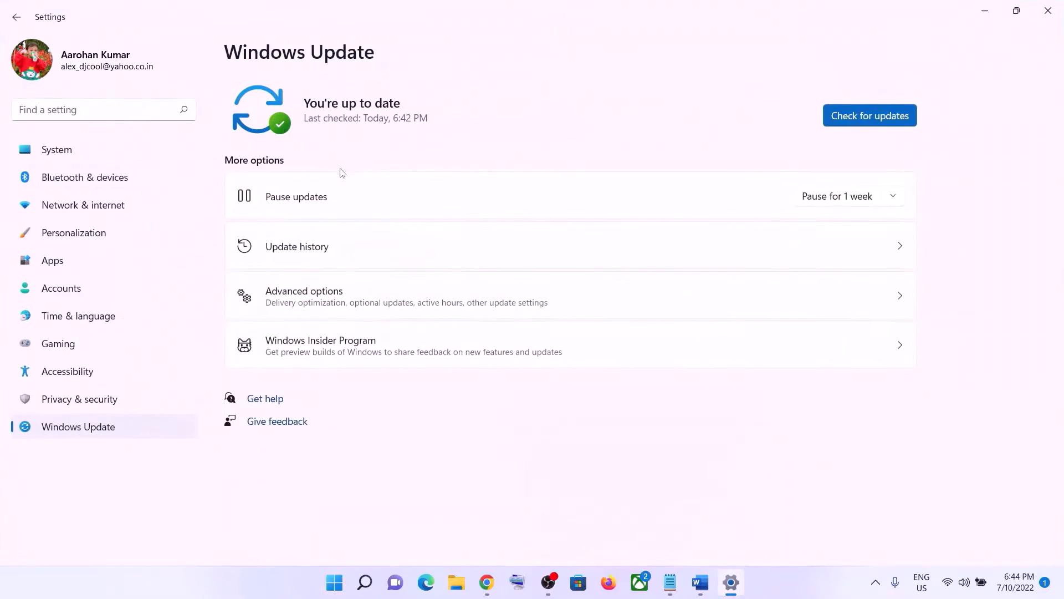
click(80, 157)
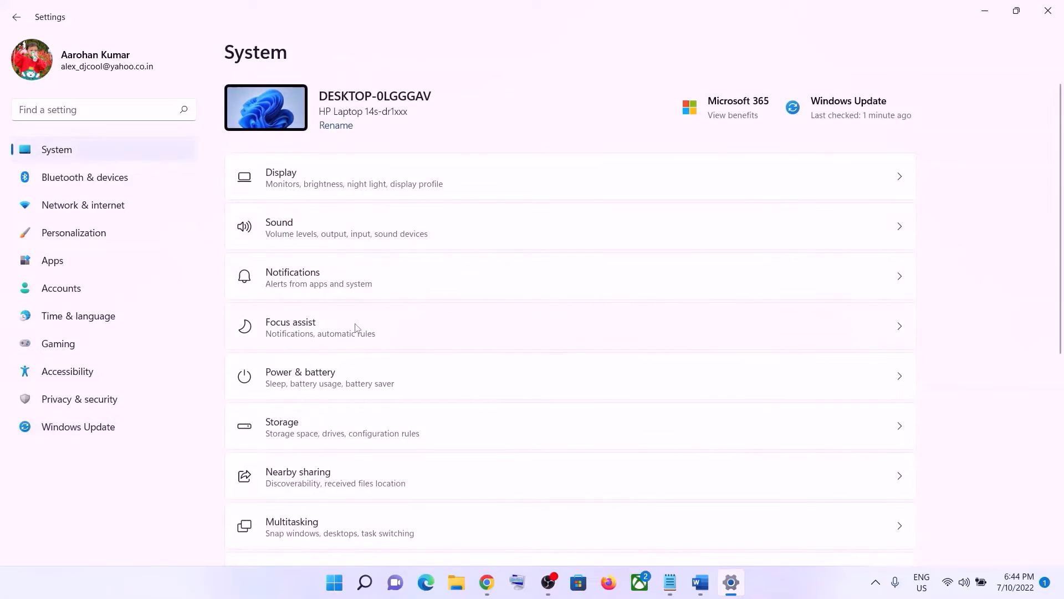
scroll(357, 327, down, 3)
scroll(355, 327, down, 3)
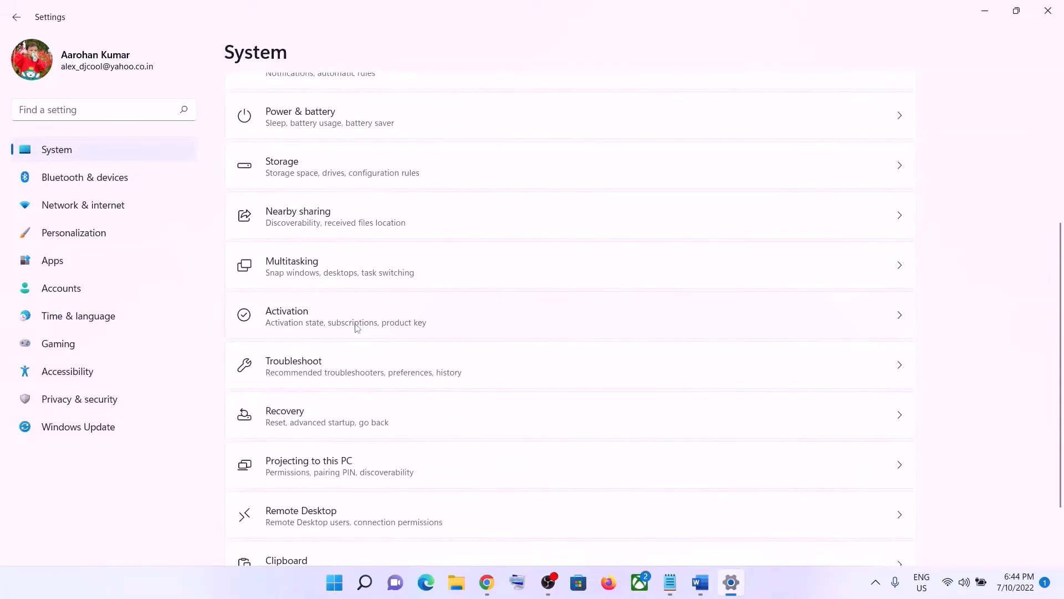
click(319, 371)
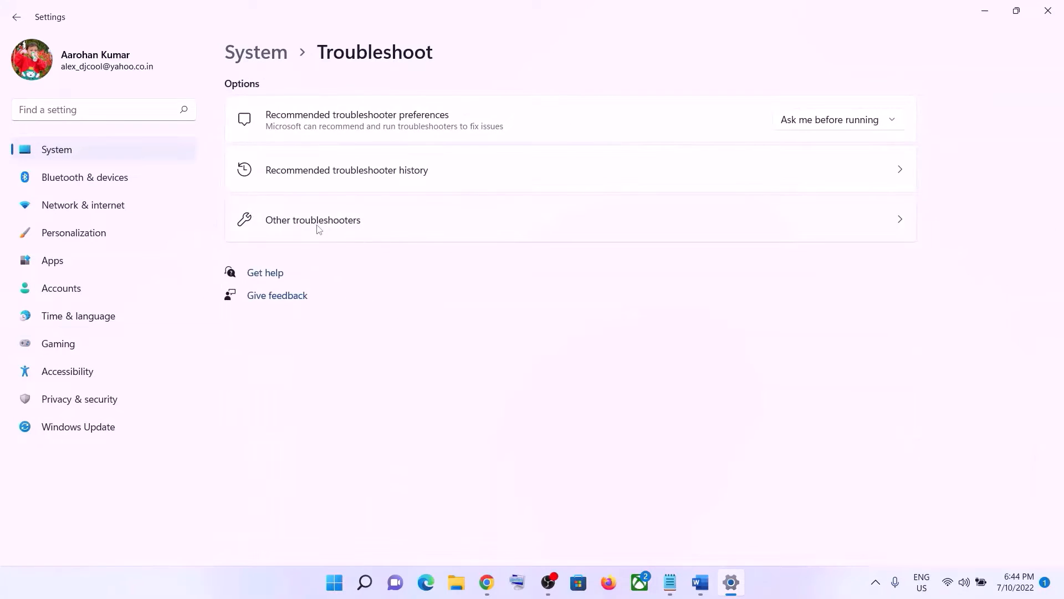
click(327, 227)
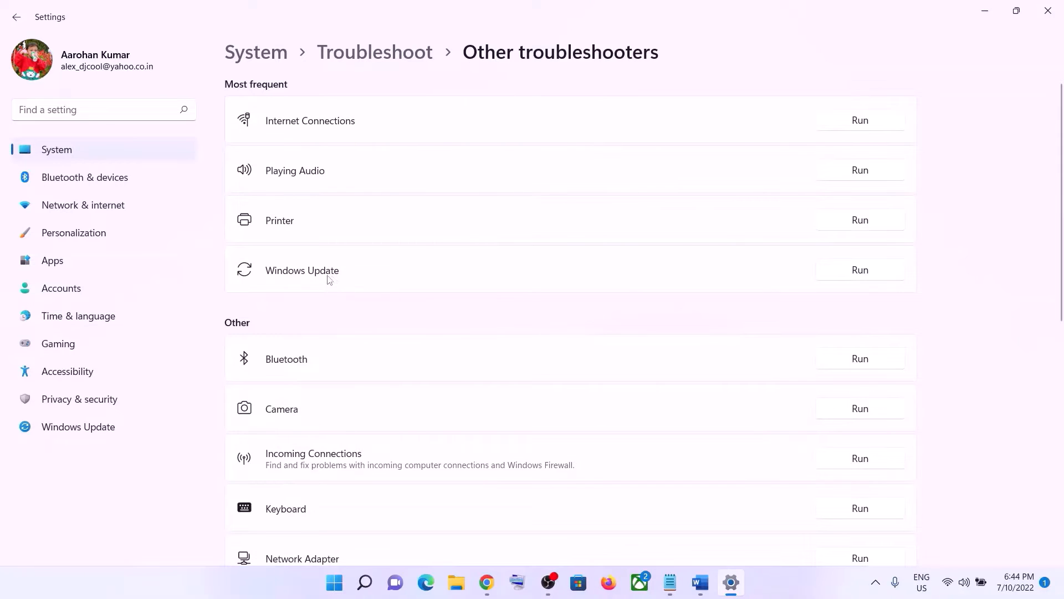
click(875, 273)
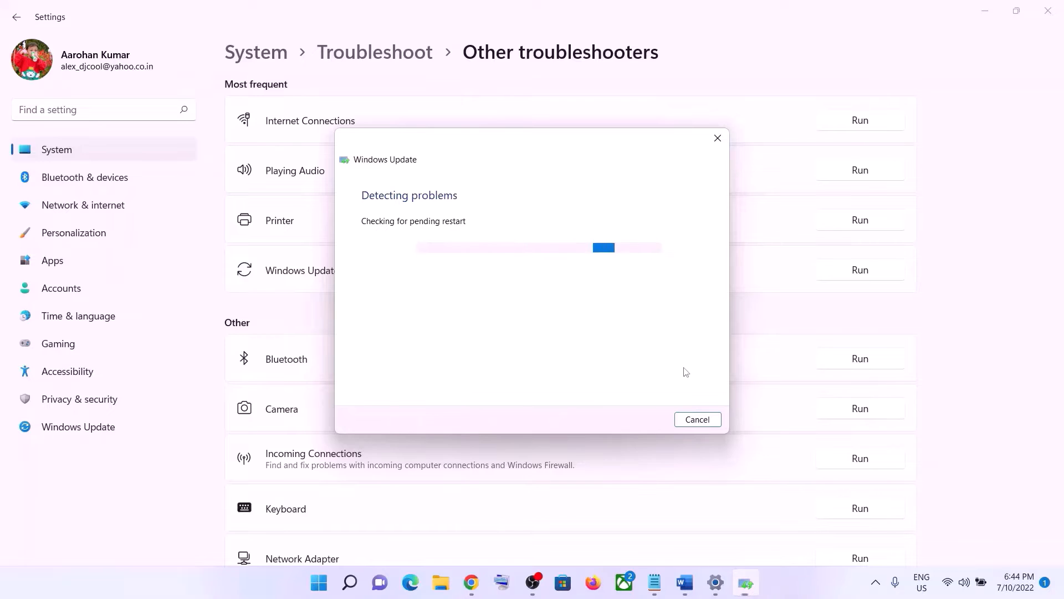
click(687, 584)
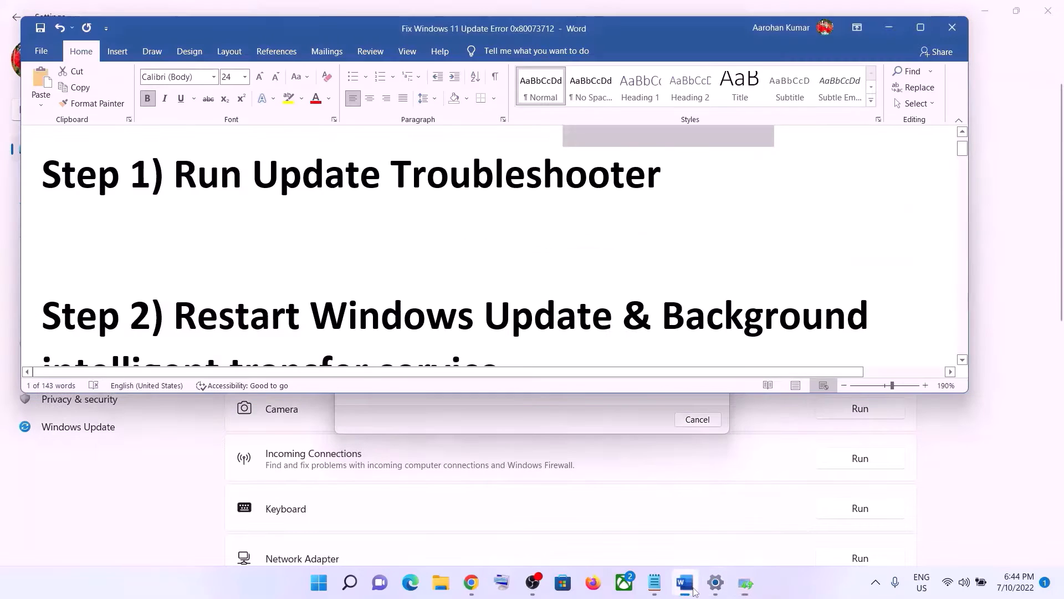
Launch Services from search, jump to the W entries, and open Windows Update's Properties
scroll(590, 355, down, 2)
scroll(590, 356, up, 2)
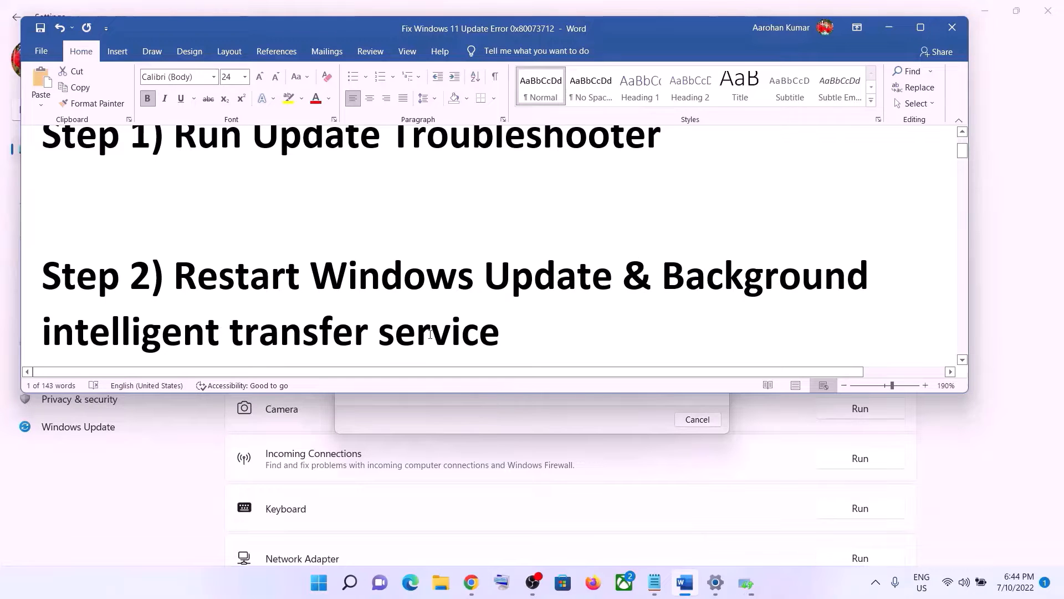
click(321, 583)
text(services)
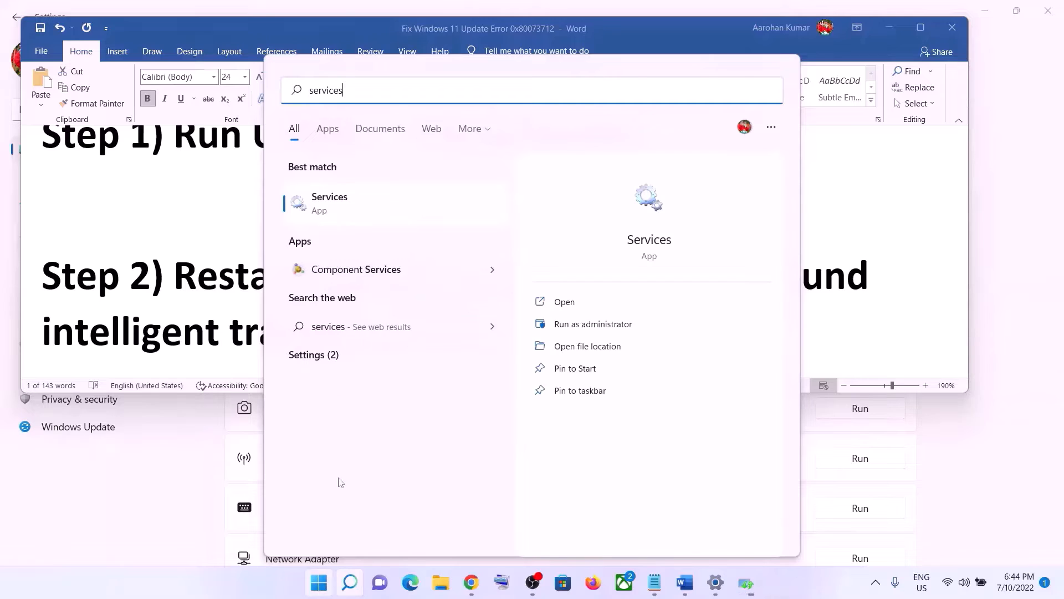
click(360, 210)
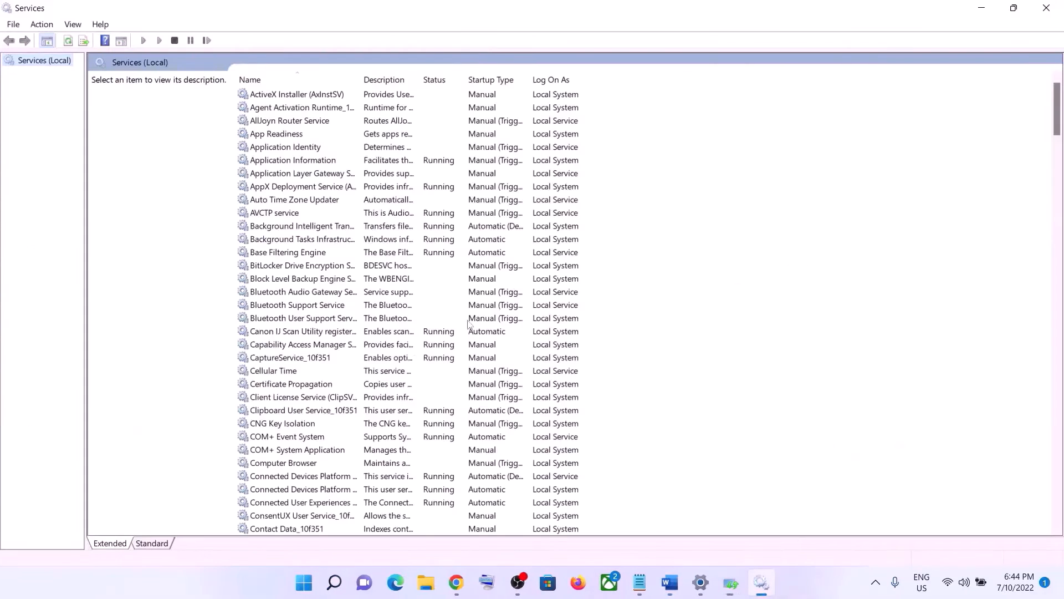
click(398, 357)
key(w)
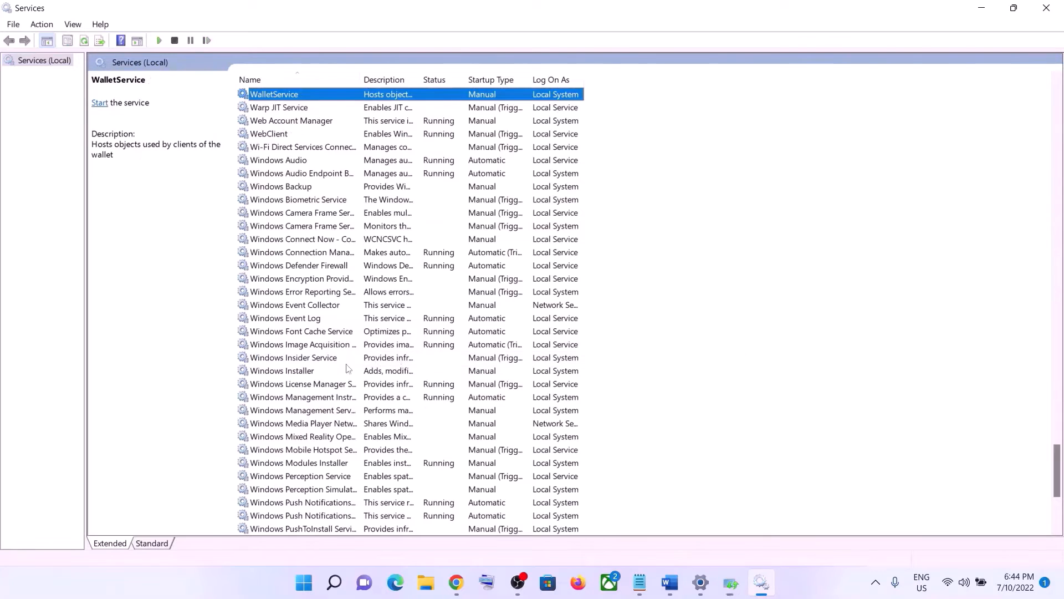
scroll(333, 369, down, 6)
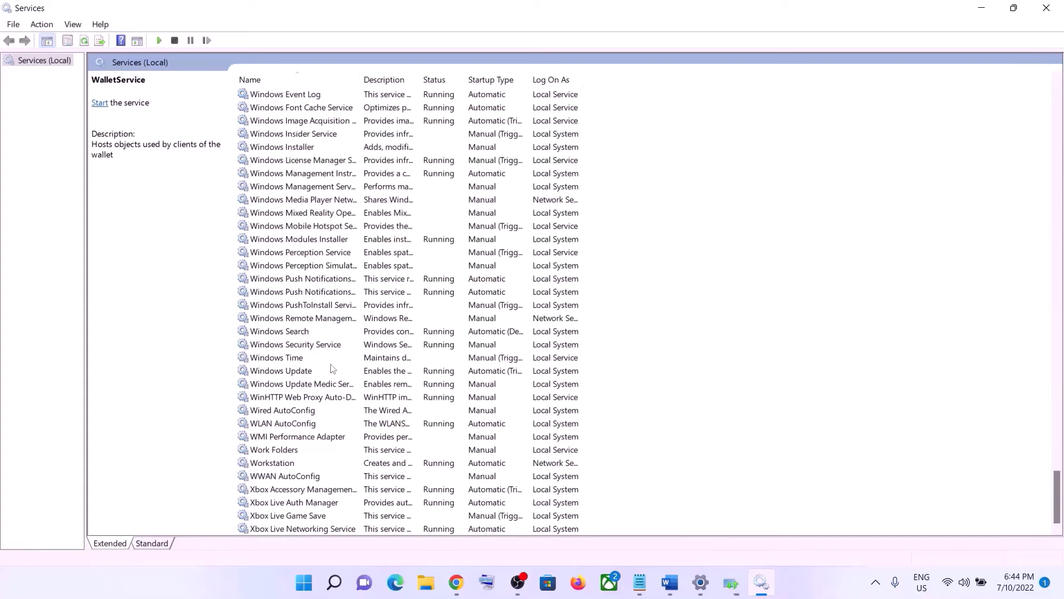
click(300, 371)
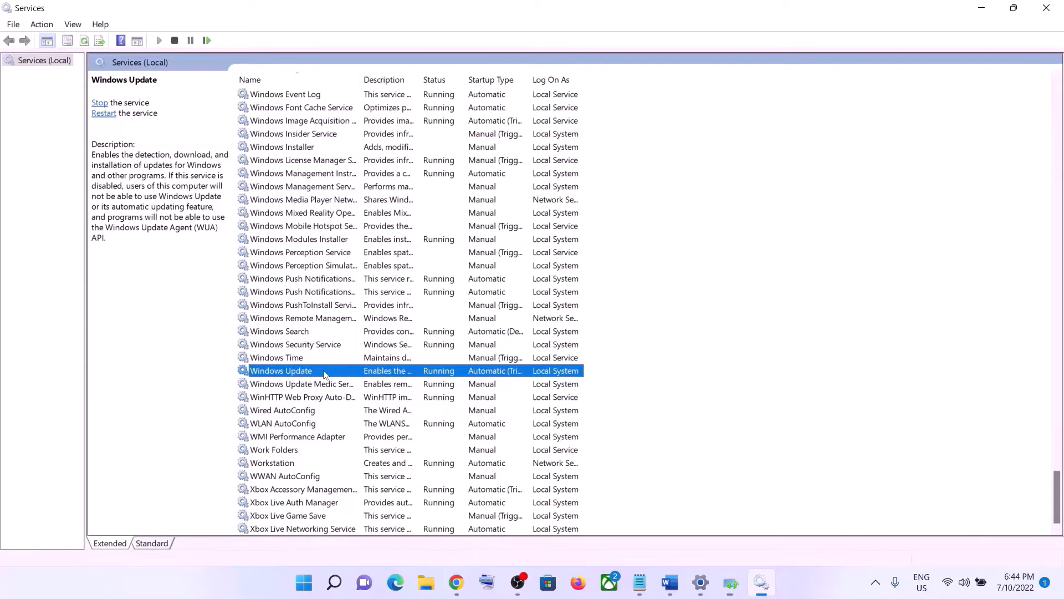
double_click(325, 374)
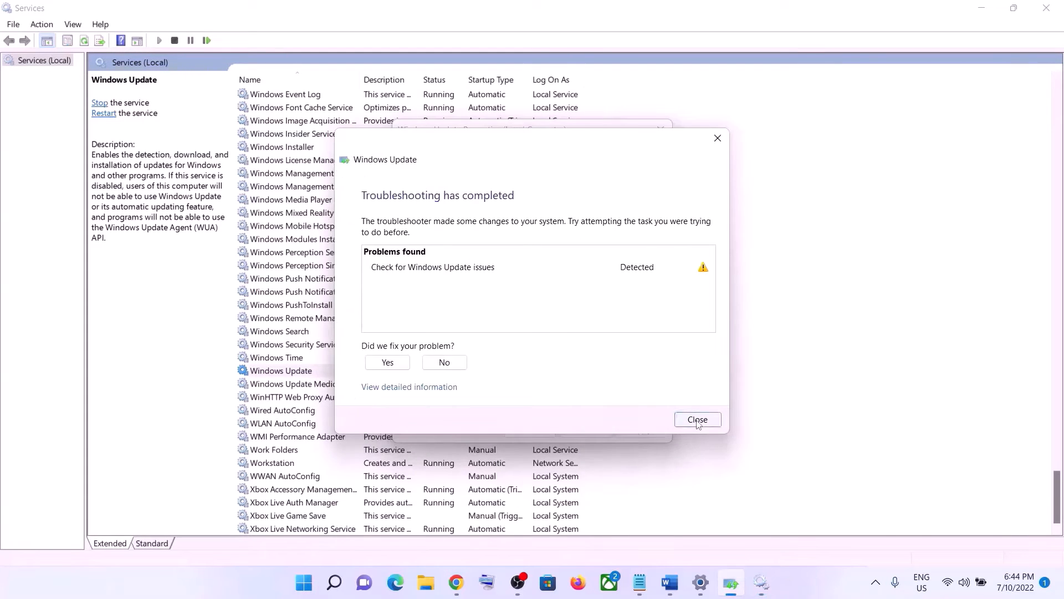
Close the troubleshooter, then set Windows Update to Automatic startup and restart it
click(698, 419)
click(509, 277)
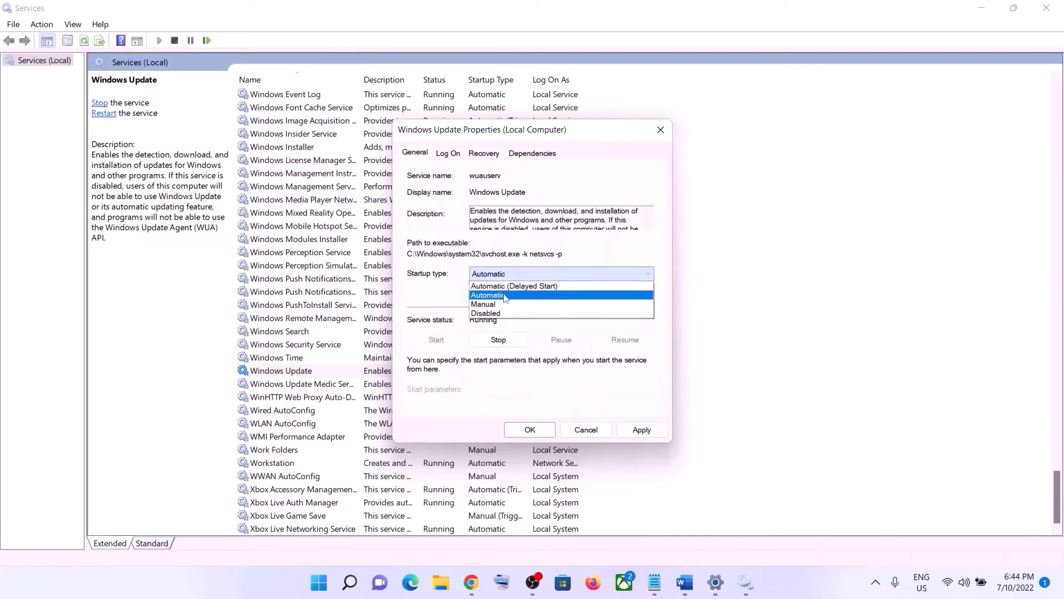
click(507, 294)
click(638, 430)
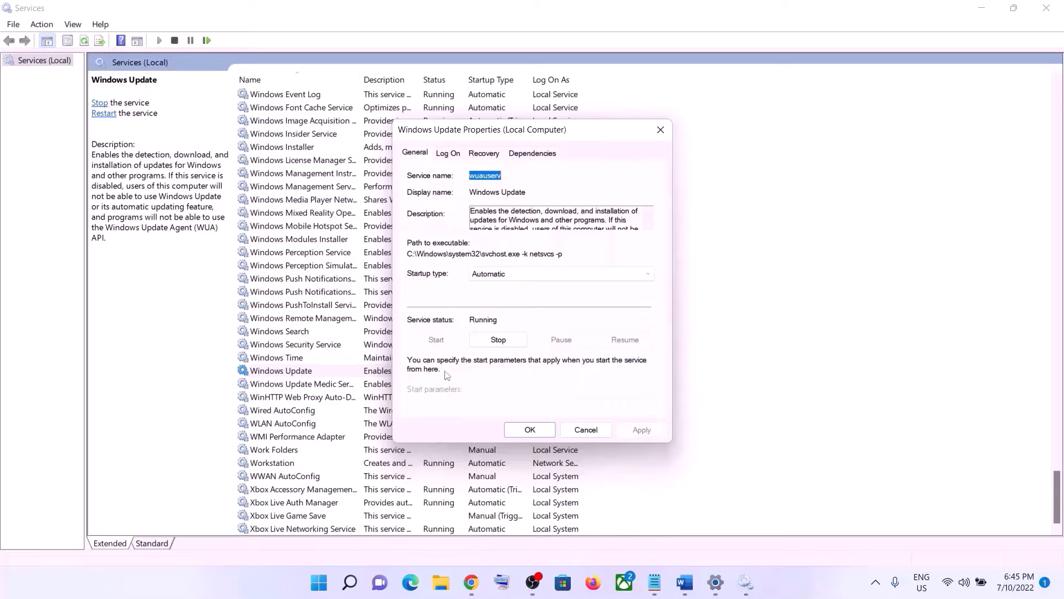
click(528, 430)
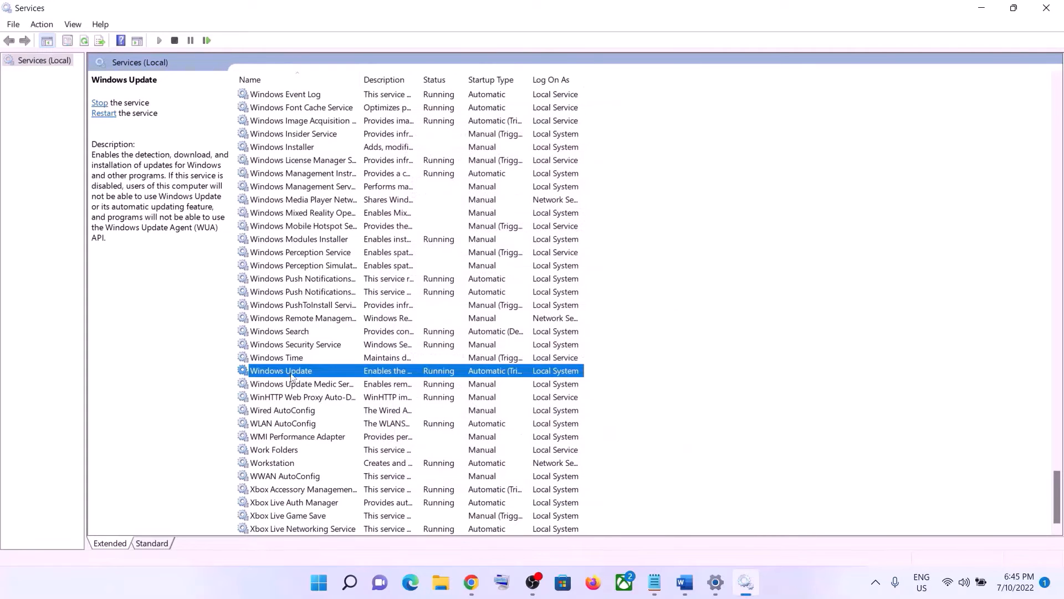
click(109, 115)
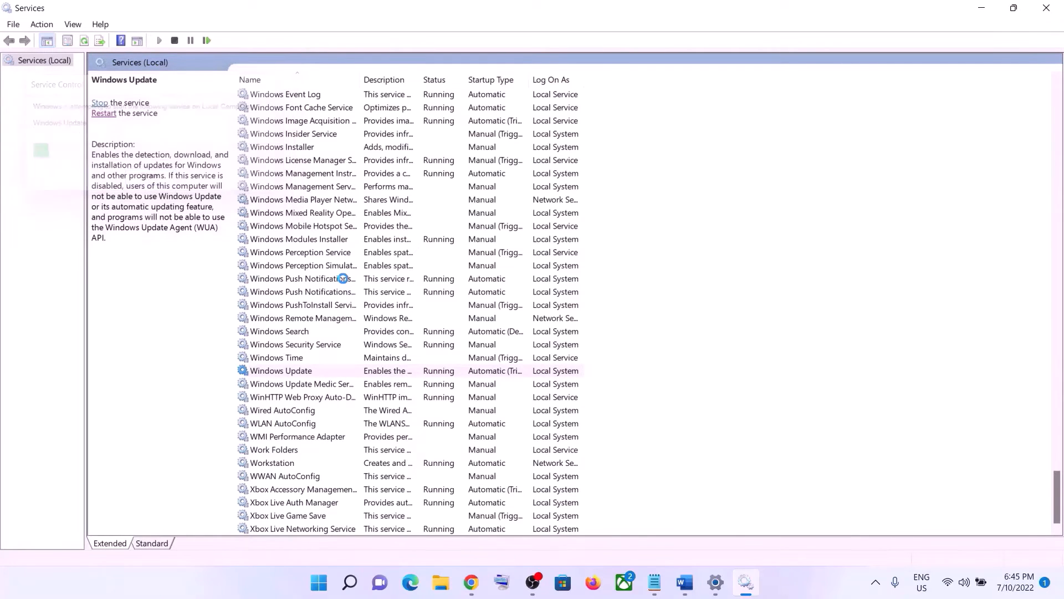
click(344, 280)
Set Background Intelligent Transfer Service startup to Automatic and restart it
key(b)
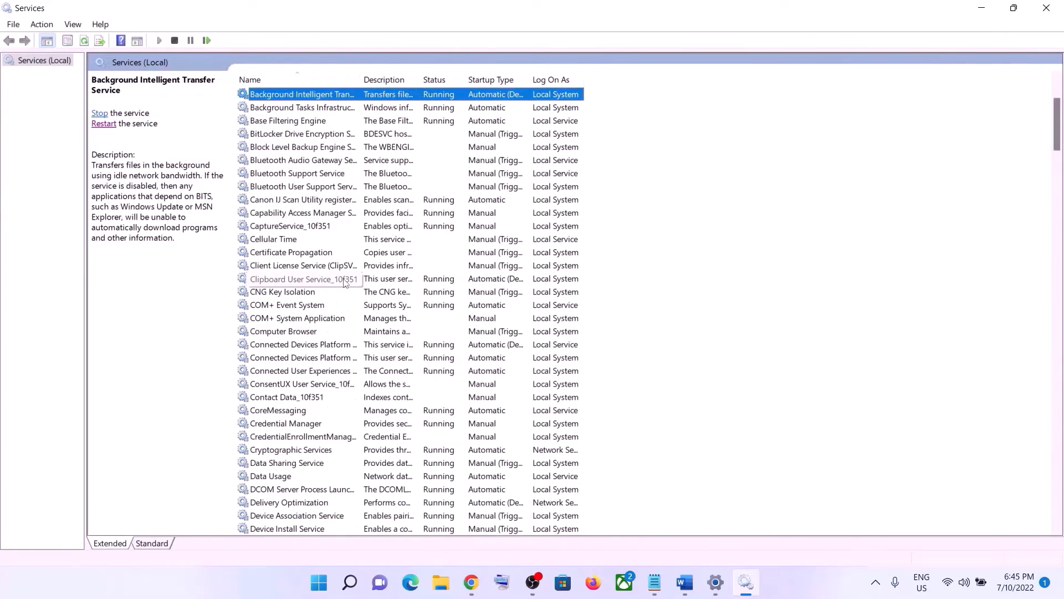
scroll(345, 280, up, 3)
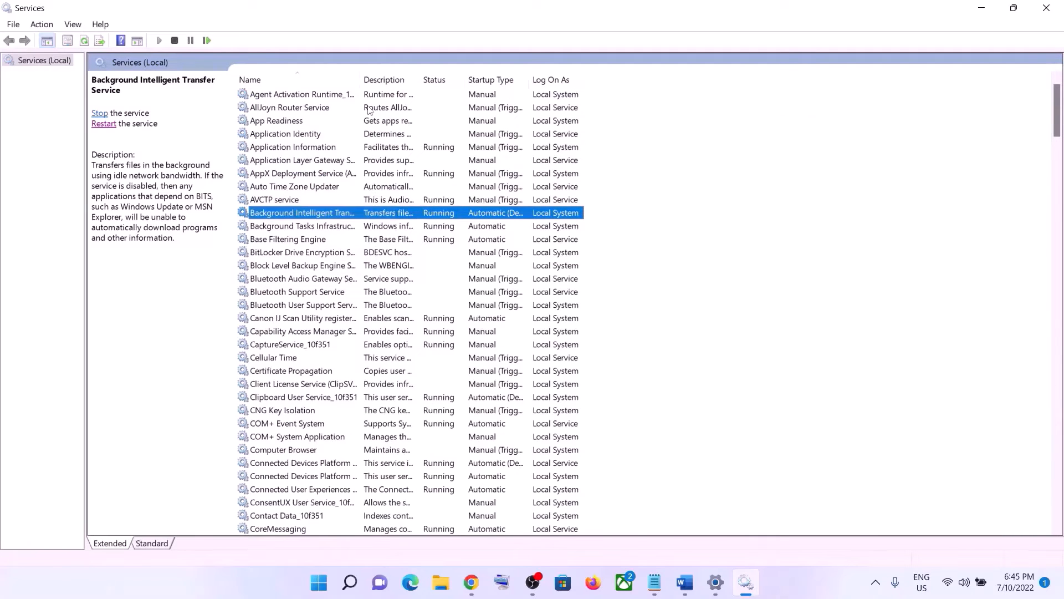
double_click(360, 77)
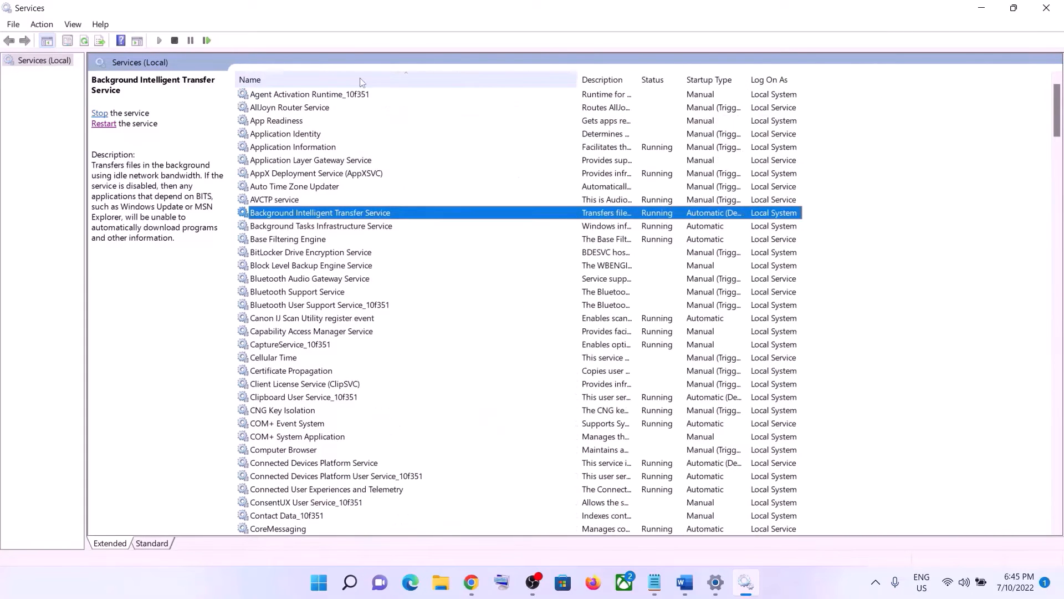
double_click(363, 214)
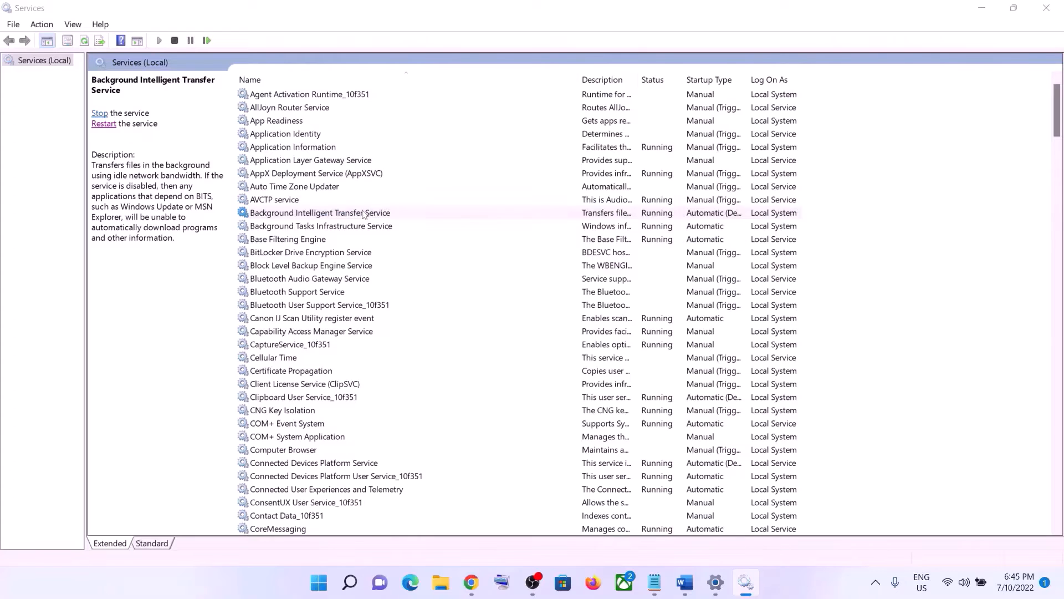
click(527, 273)
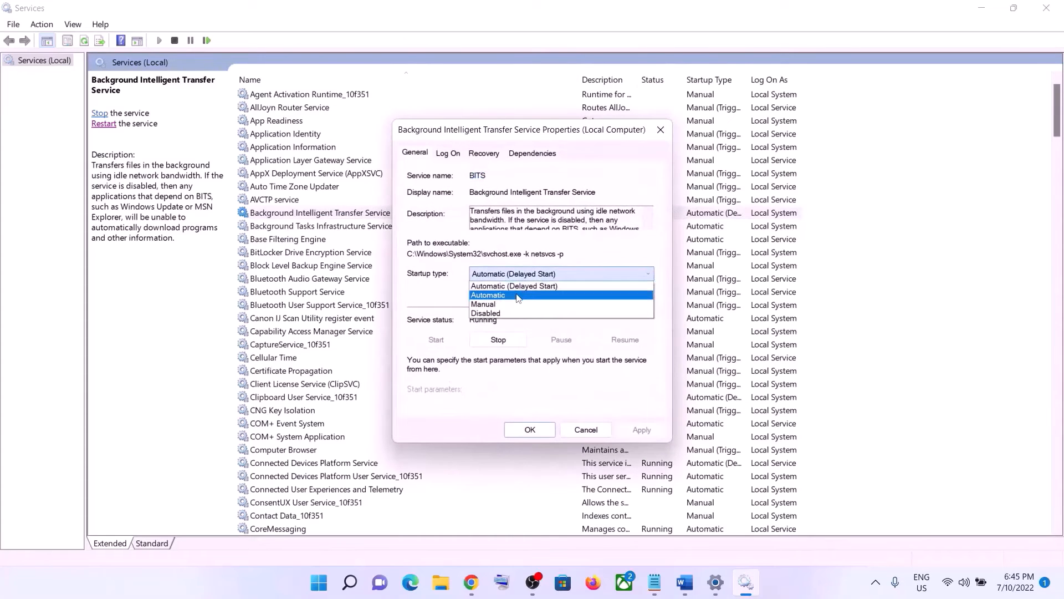
click(517, 295)
click(641, 430)
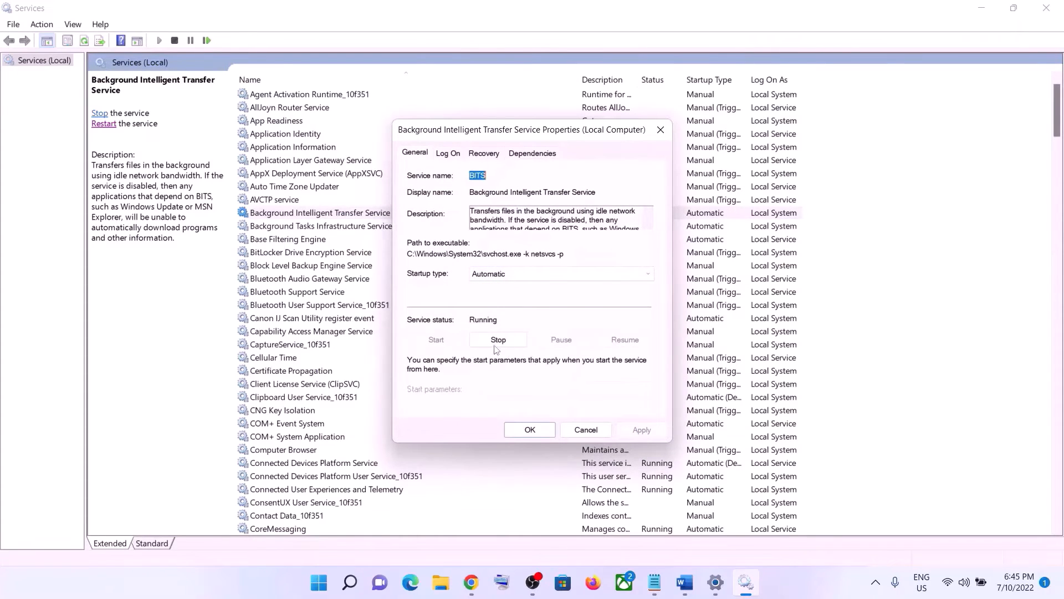
click(530, 429)
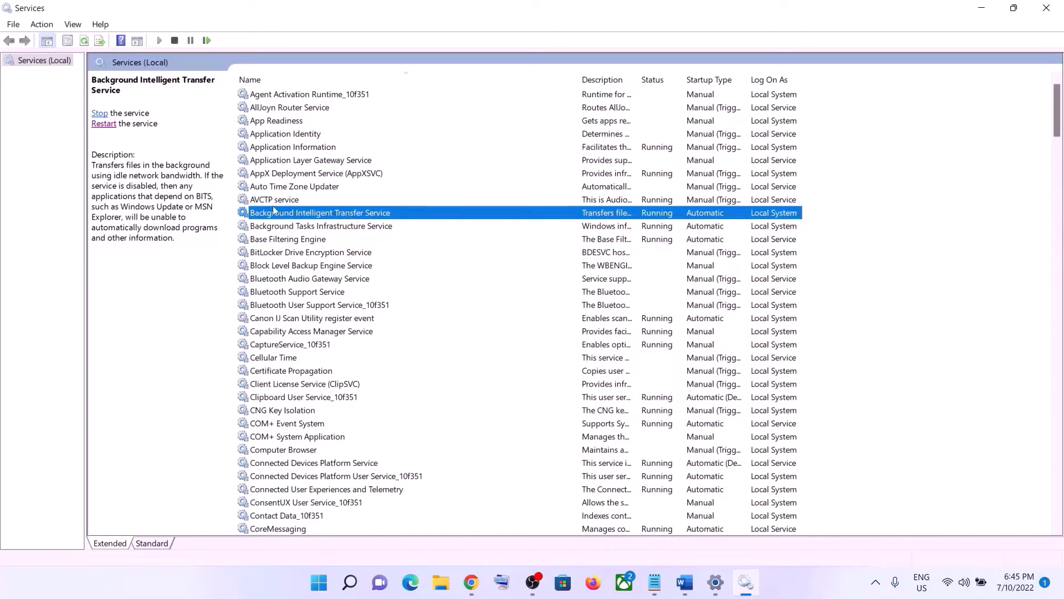
click(105, 125)
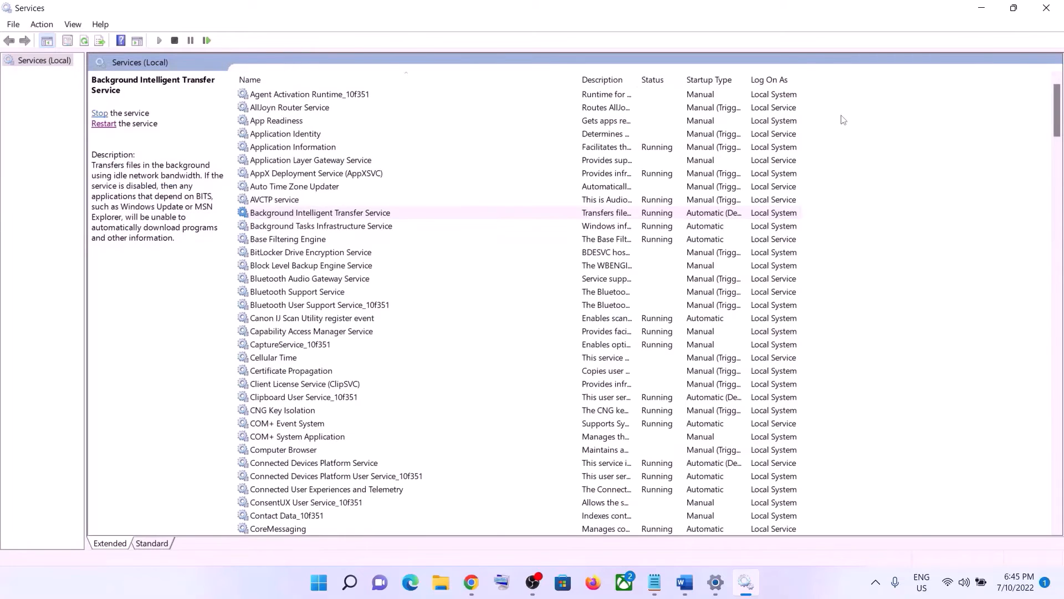
Close Services and copy the Windows 11 download link from Step 3 of the Word notes
click(1045, 8)
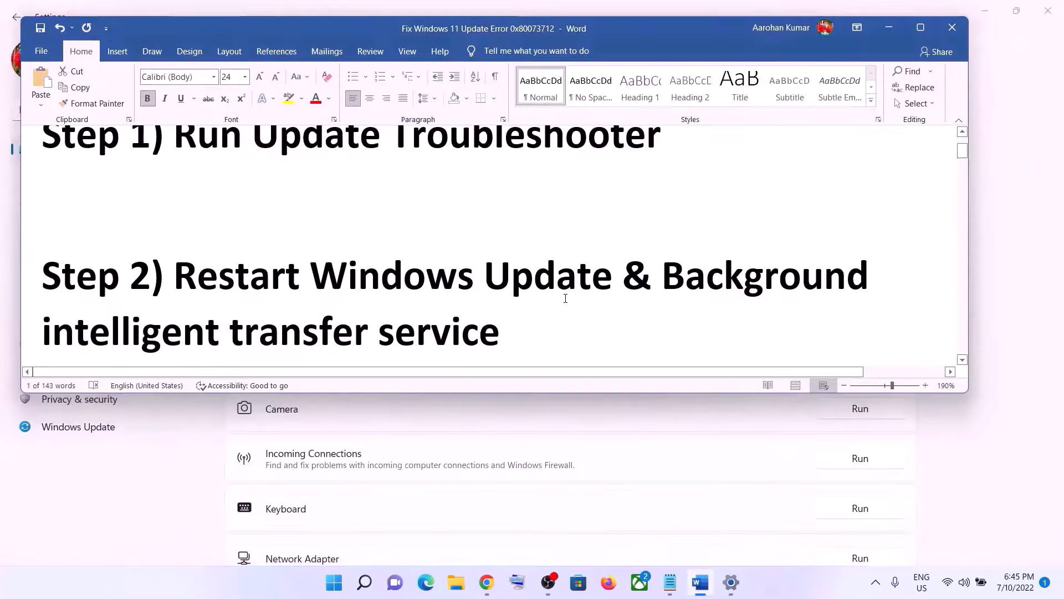
scroll(504, 298, down, 3)
scroll(504, 298, down, 3)
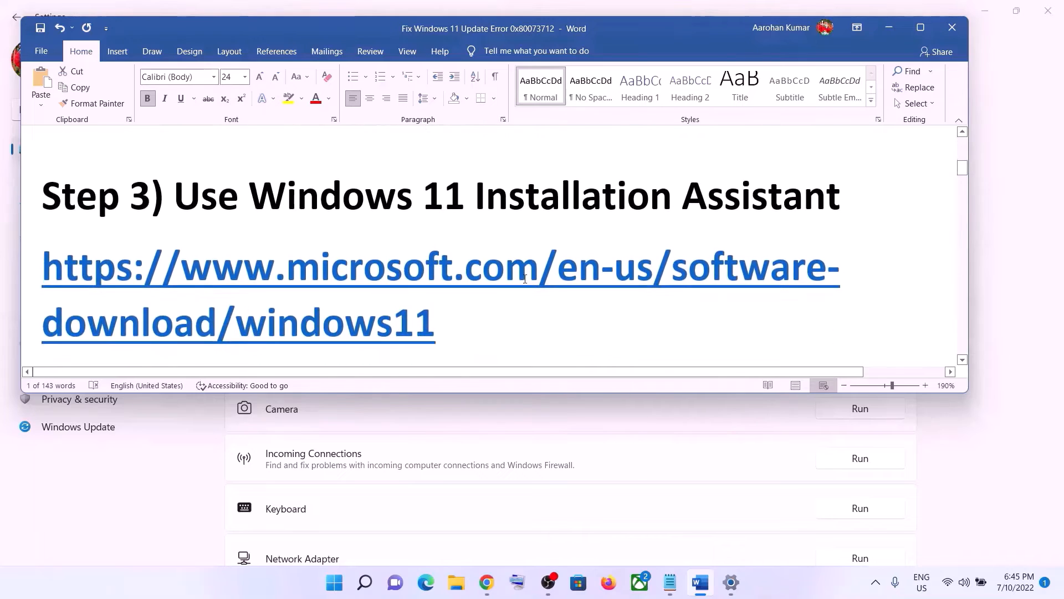
triple_click(464, 319)
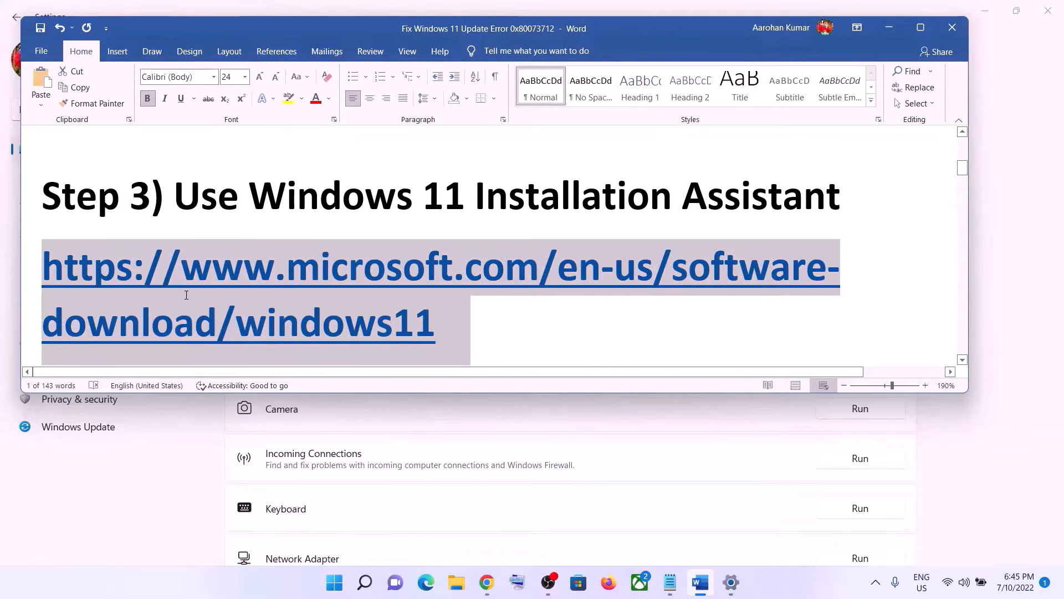
right_click(367, 295)
click(418, 62)
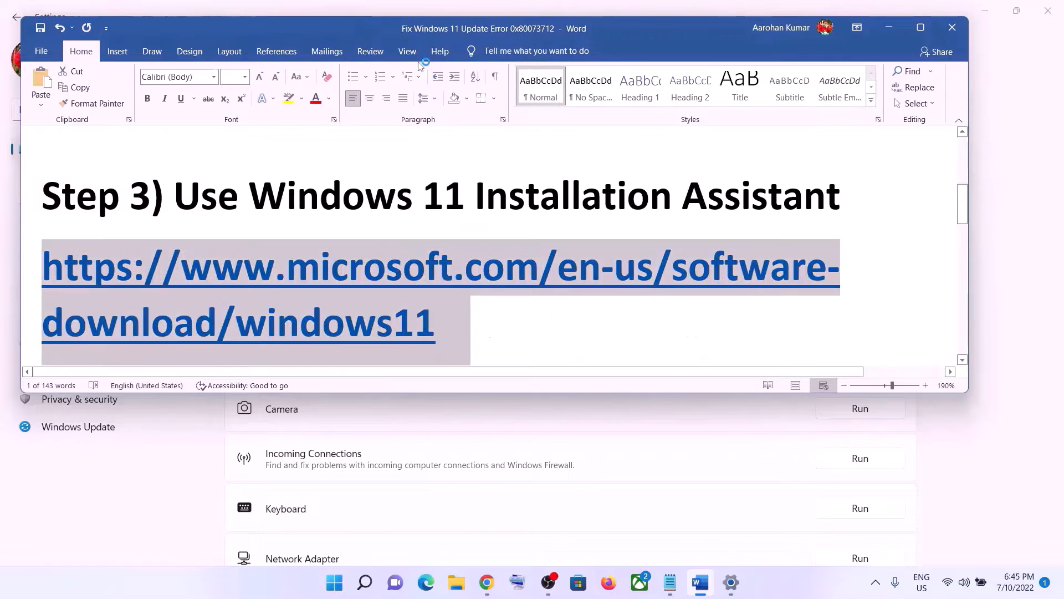
Download and run Windows11InstallationAssistant.exe, then close its already-up-to-date notice
click(487, 582)
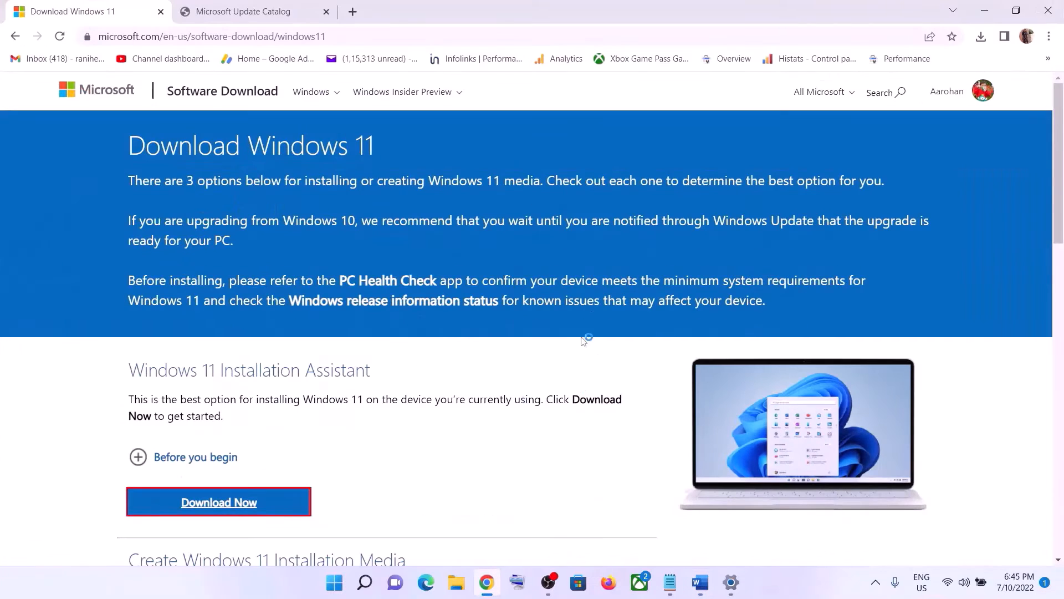
scroll(423, 367, down, 1)
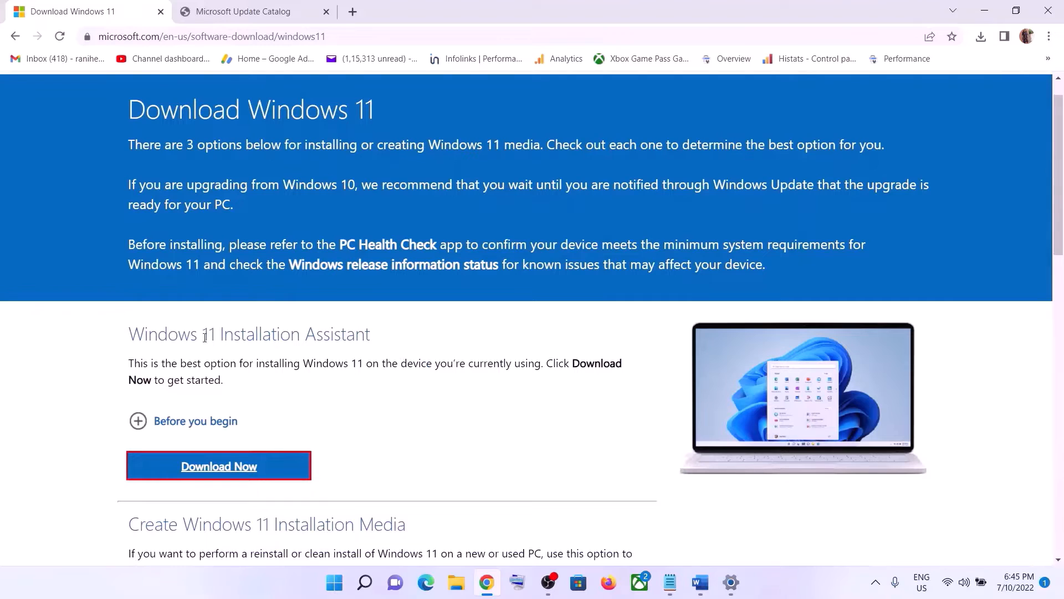
click(289, 452)
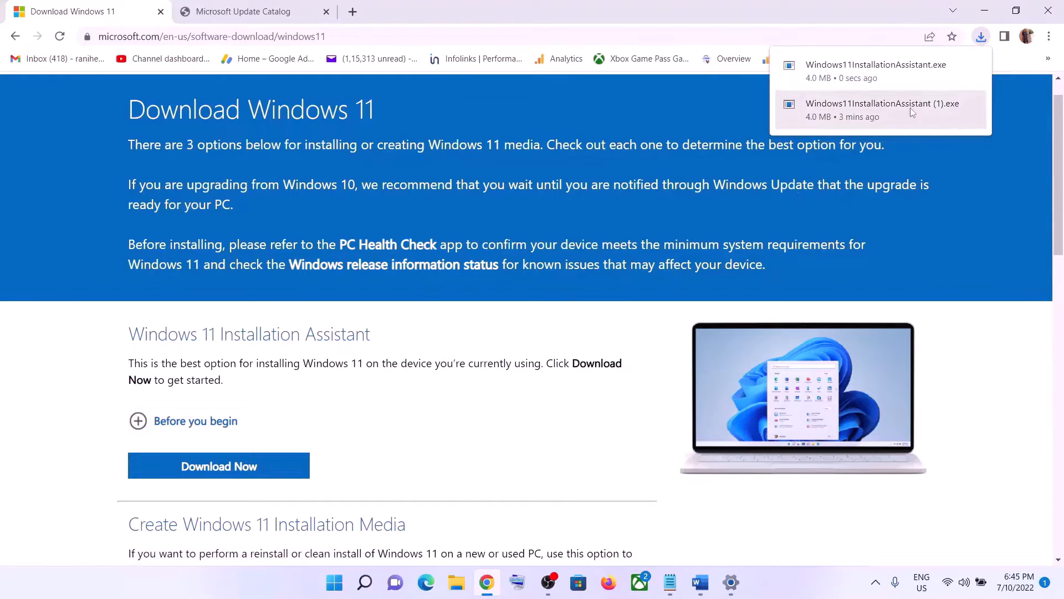
click(861, 81)
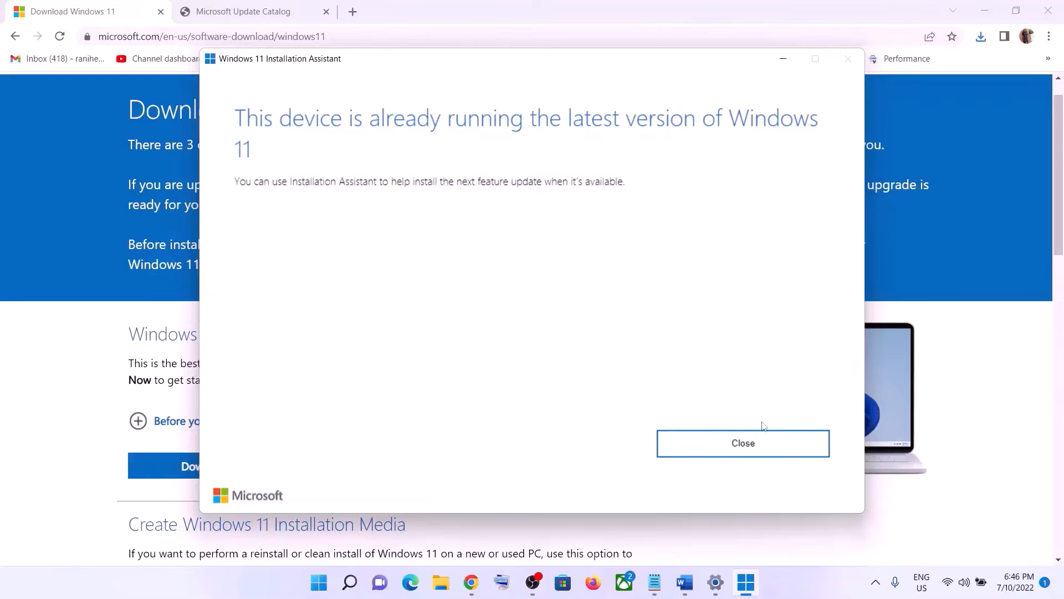
click(747, 440)
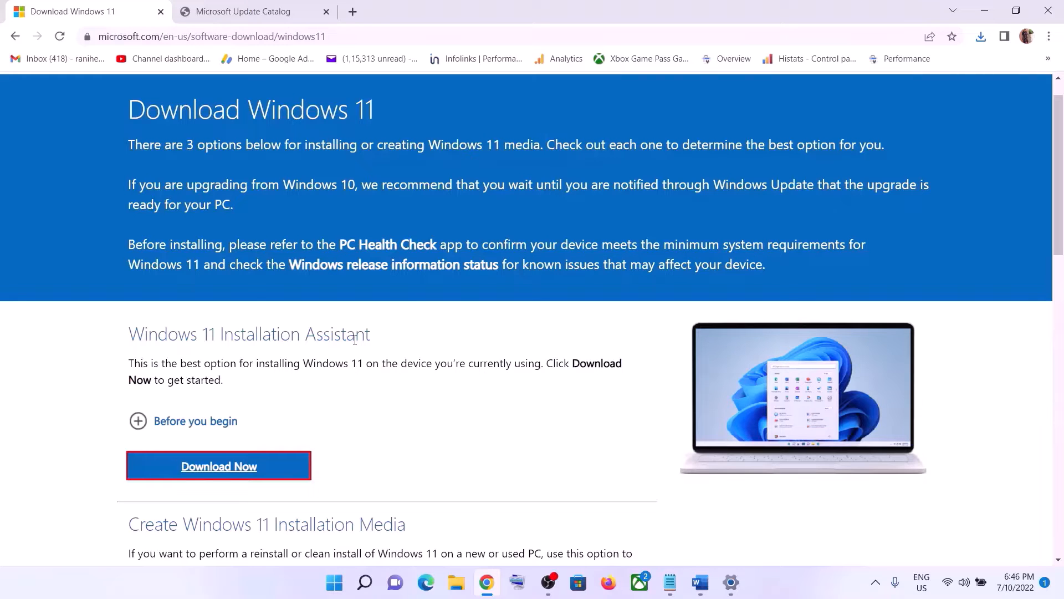
Open the properties of the newest Windows11InstallationAssistant file in Downloads
click(456, 582)
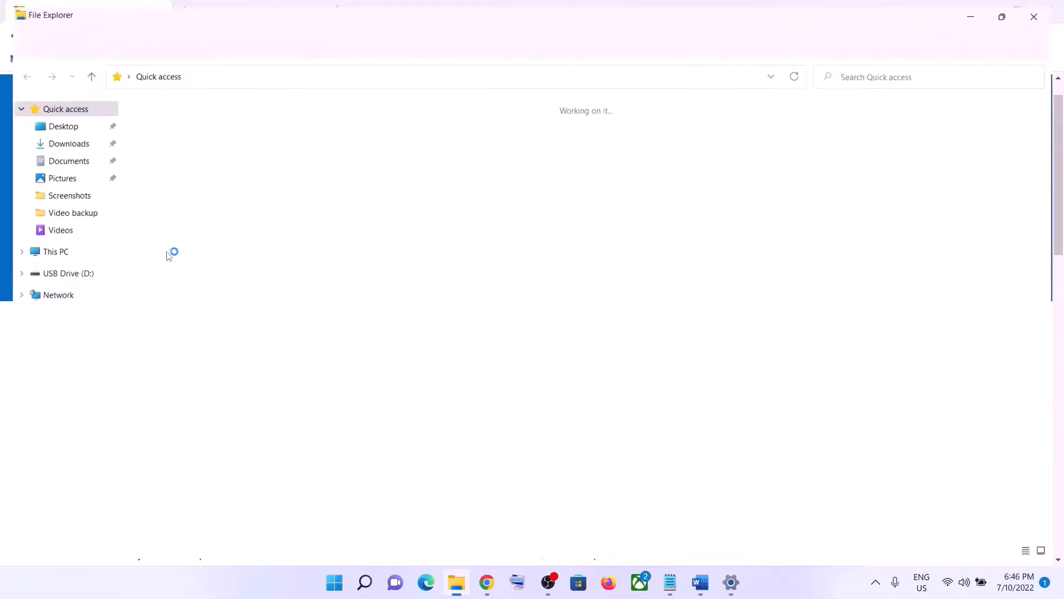
click(66, 142)
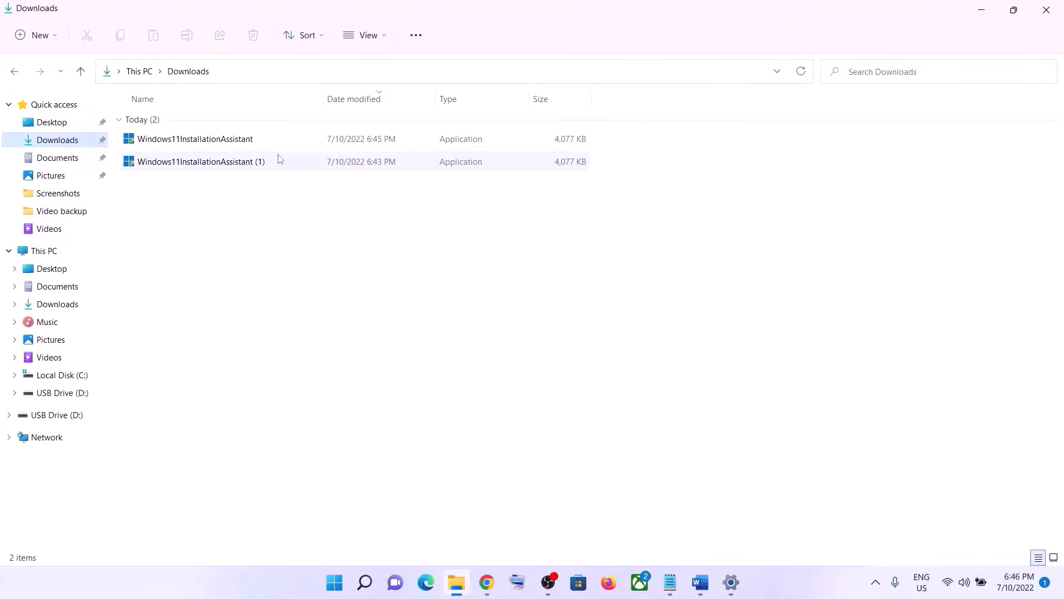
click(203, 141)
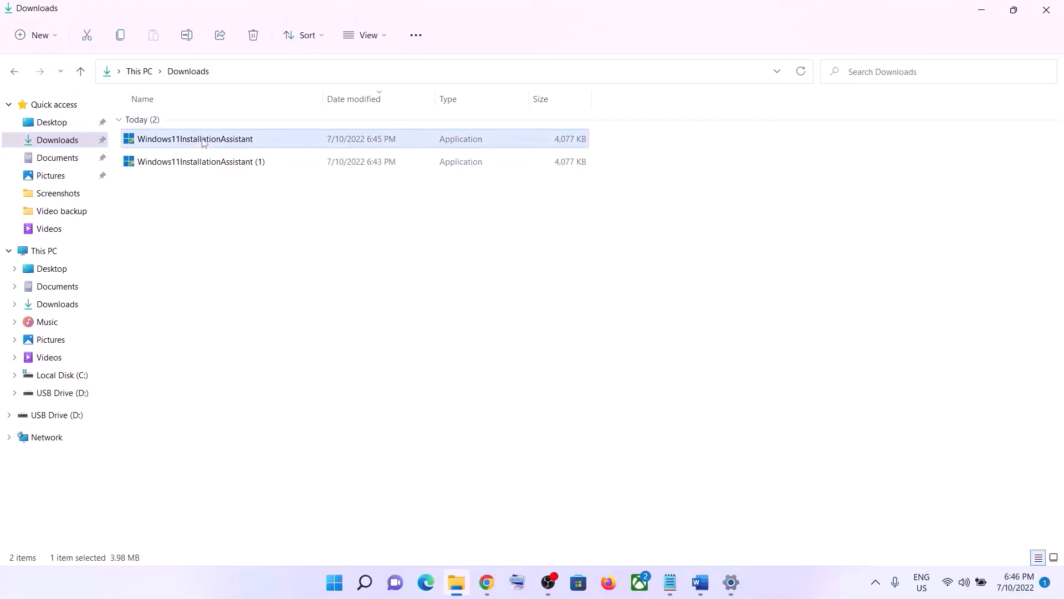
right_click(204, 142)
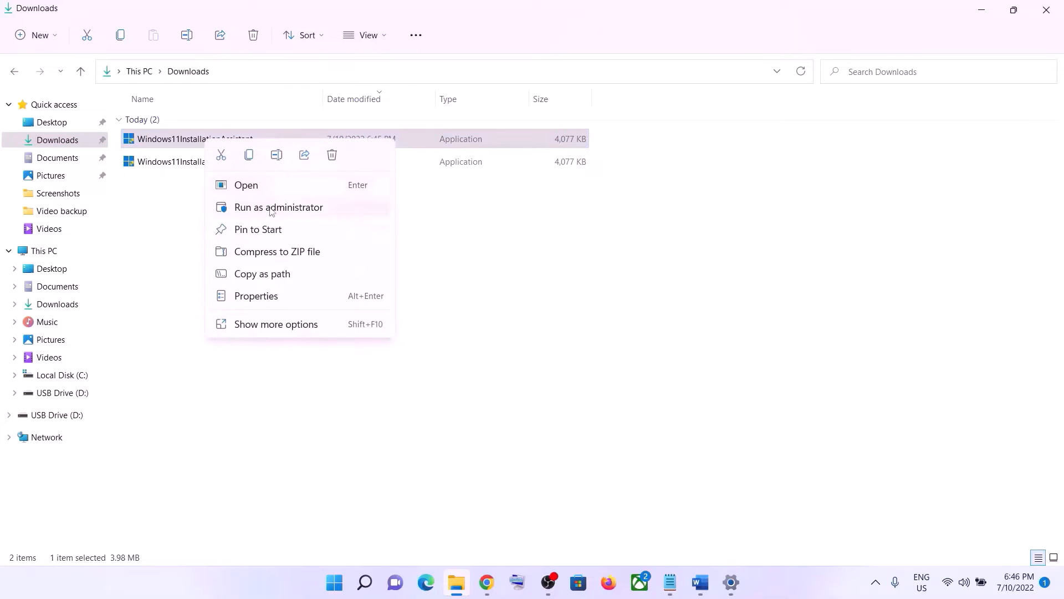
click(257, 296)
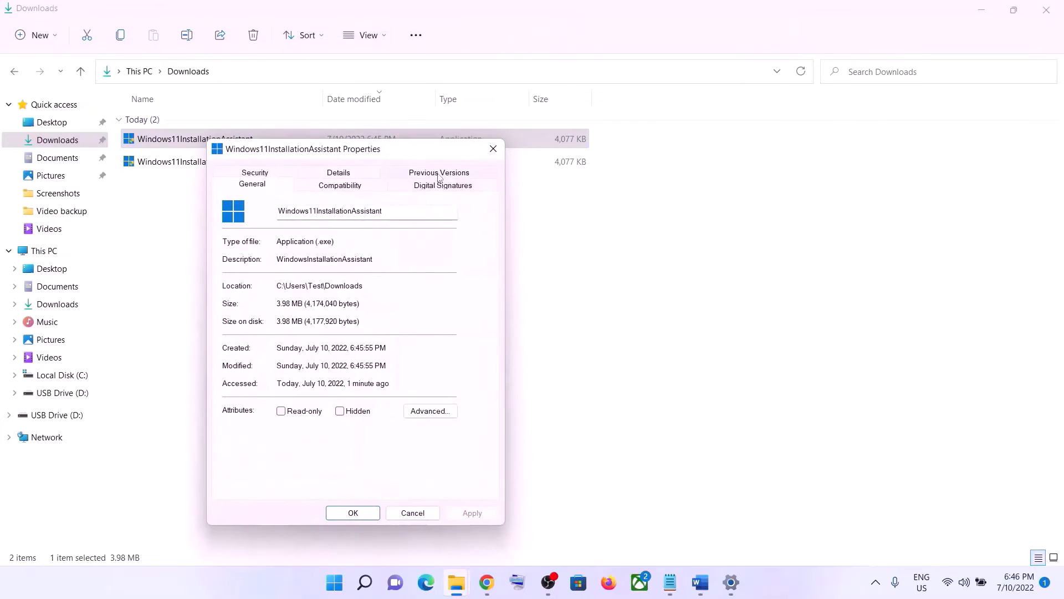
Set the installer to Windows 7 compatibility mode, save it, and minimize File Explorer
click(356, 187)
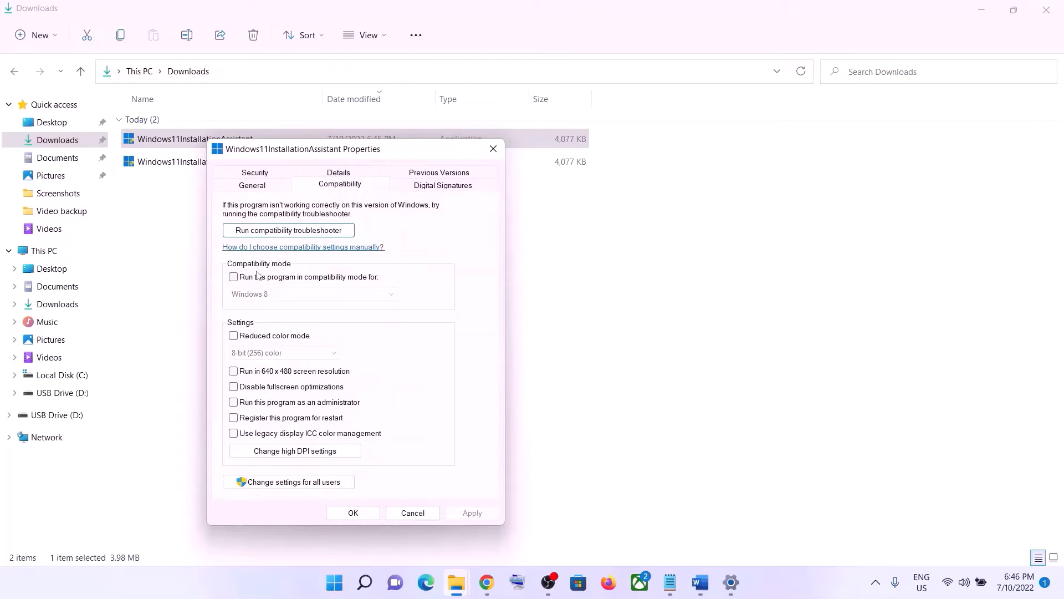
click(234, 278)
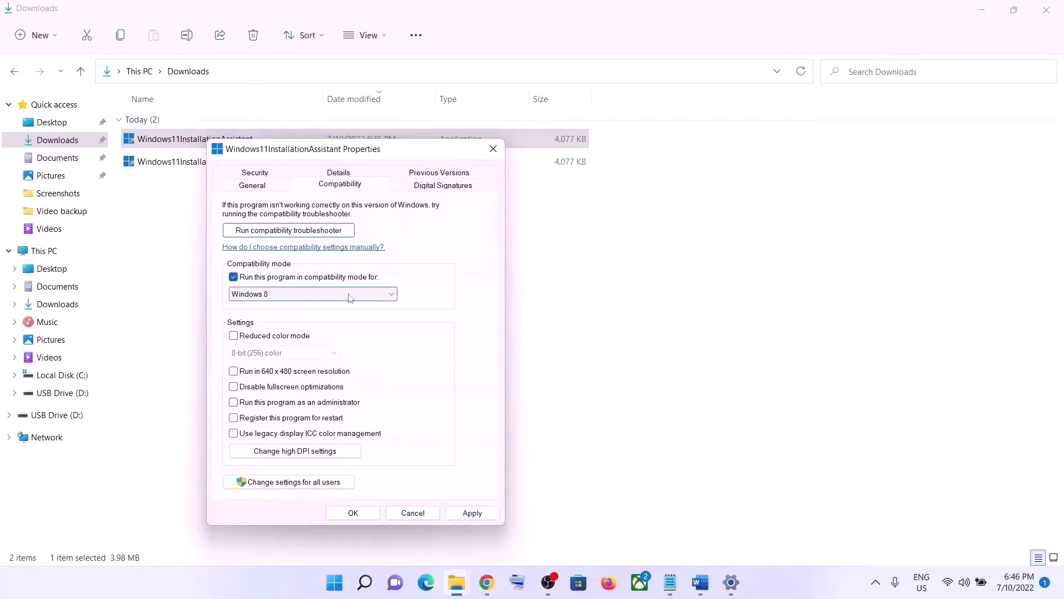
click(360, 297)
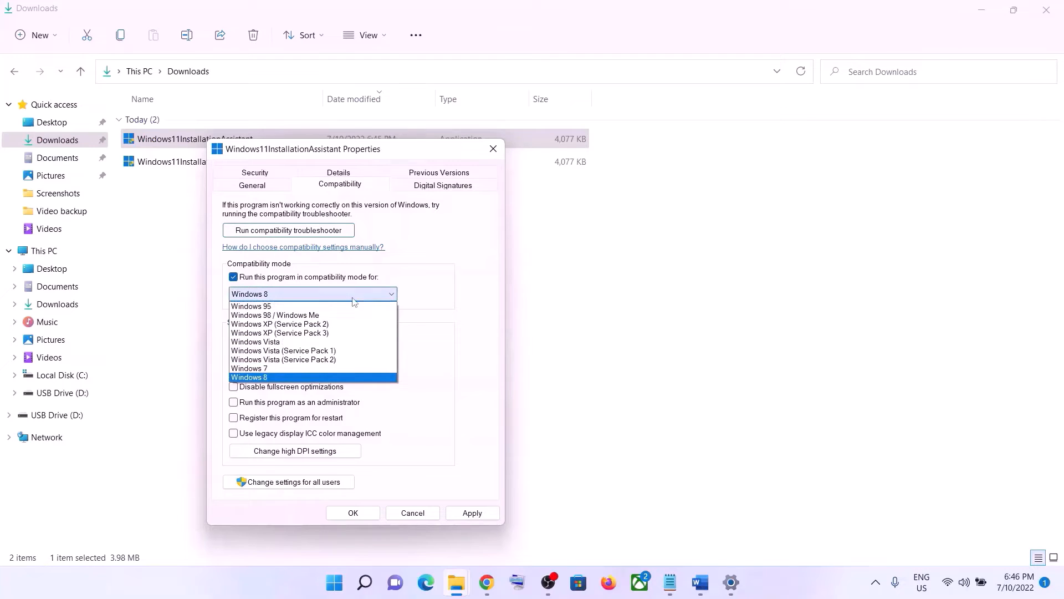
click(266, 368)
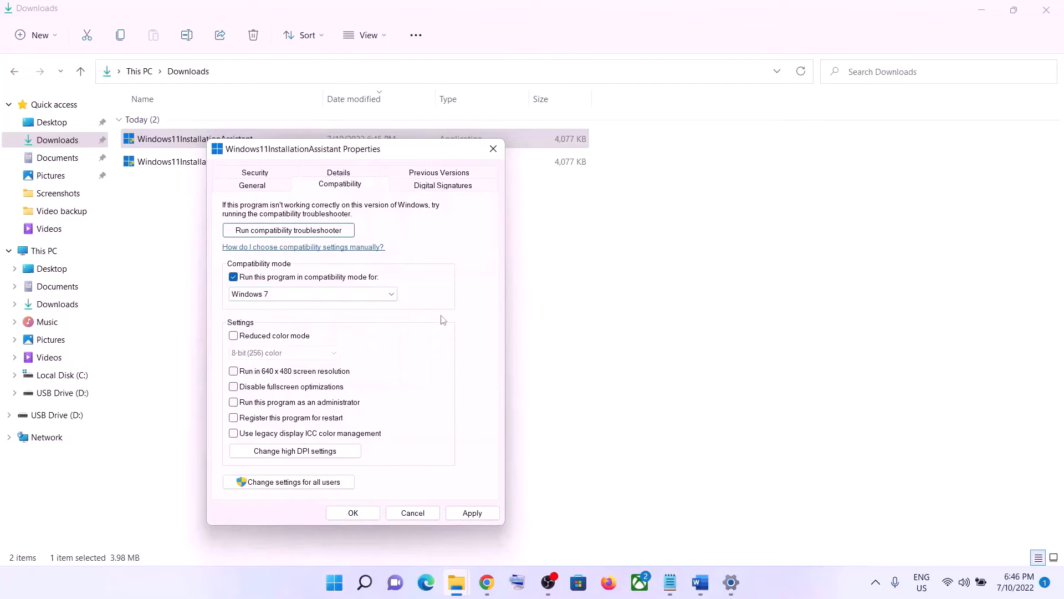
click(472, 512)
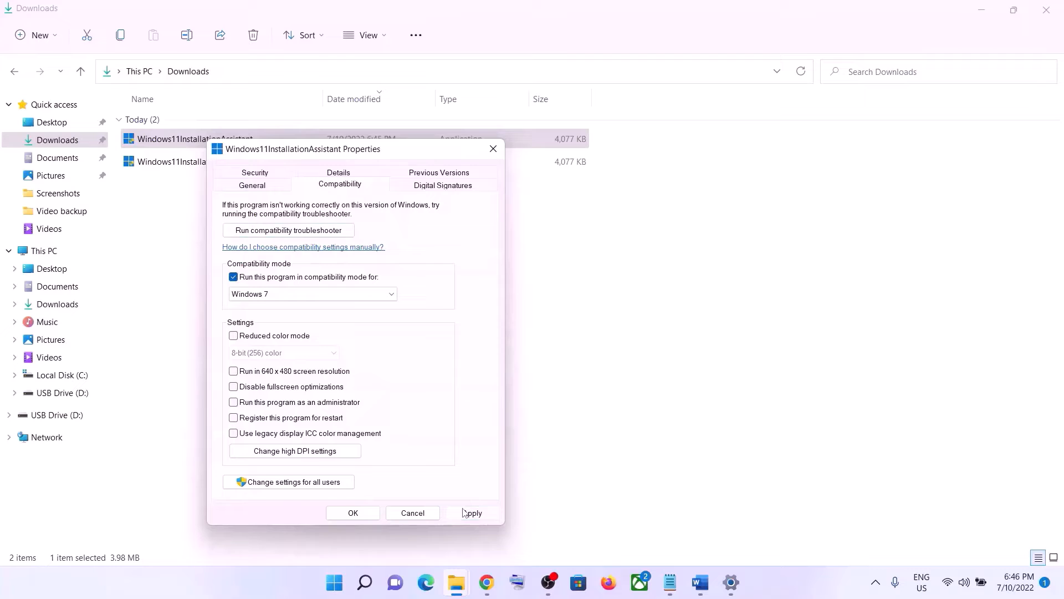
click(374, 512)
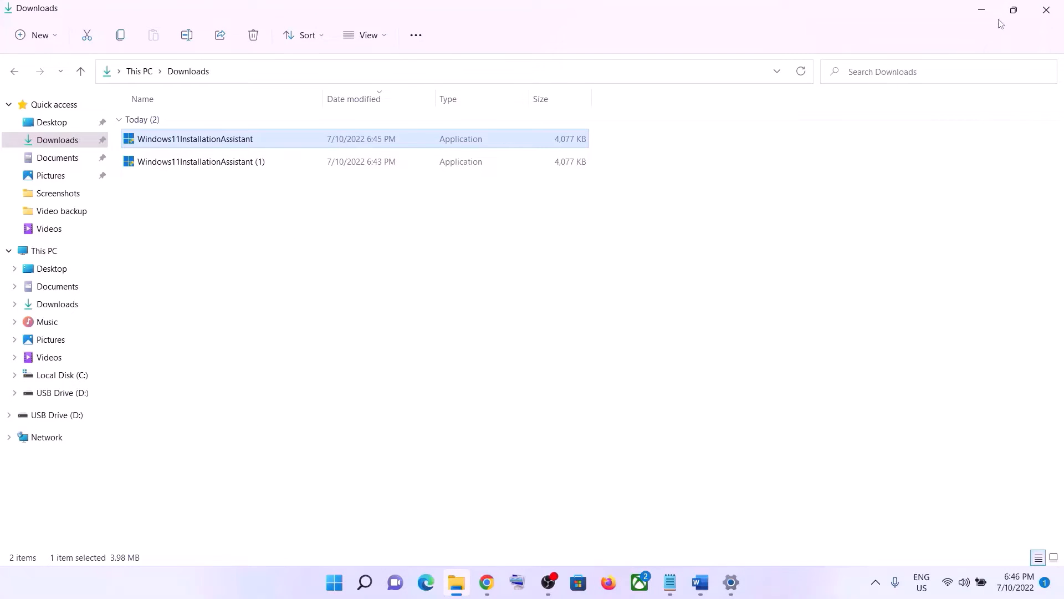
click(981, 9)
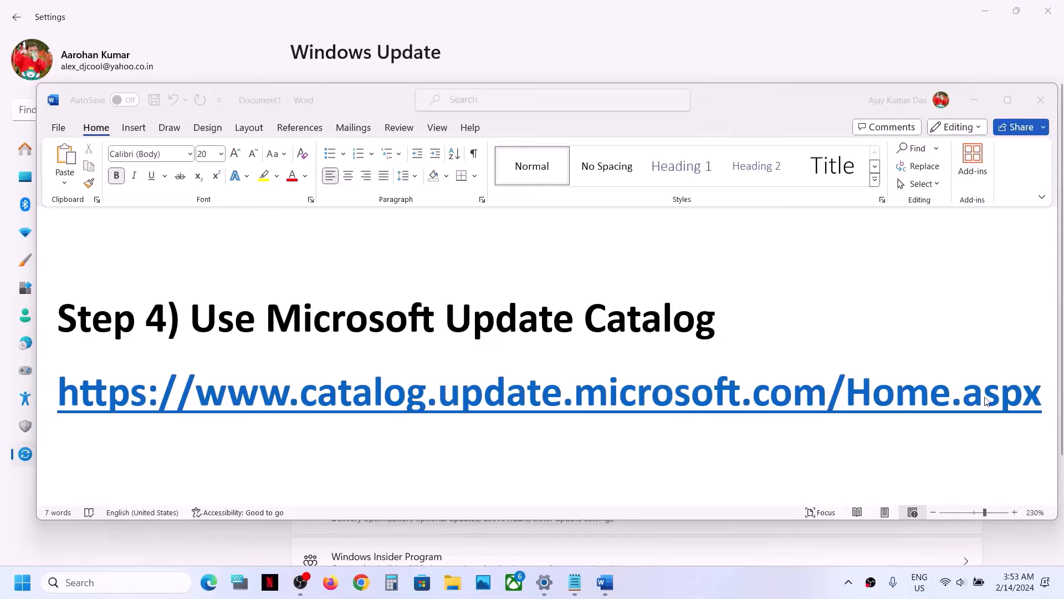
Load the Microsoft Update Catalog URL from the Word notes in Chrome
click(1047, 397)
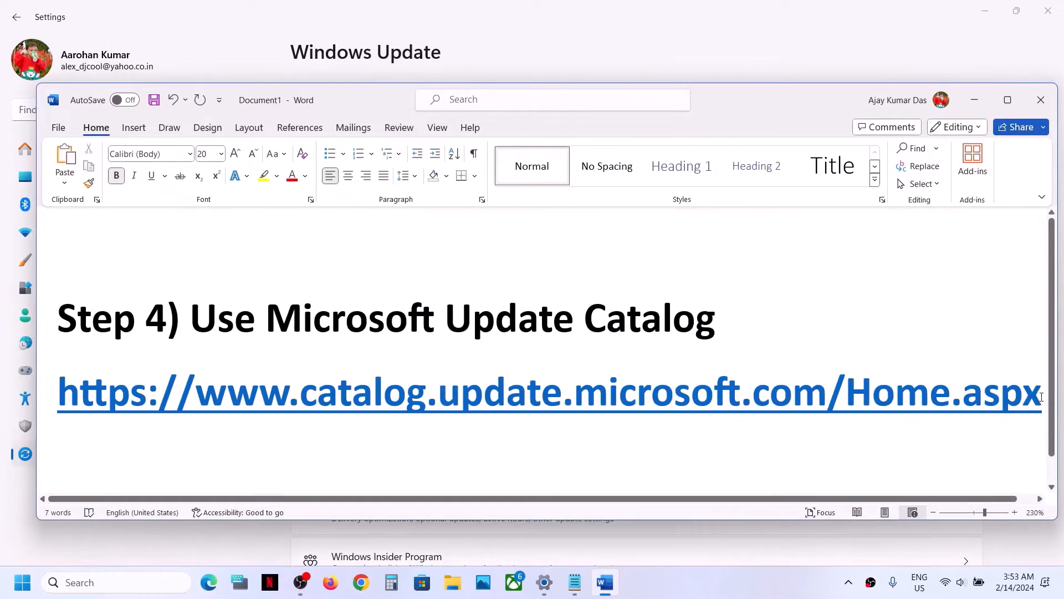
drag(1040, 397, 88, 403)
key(ctrl+c)
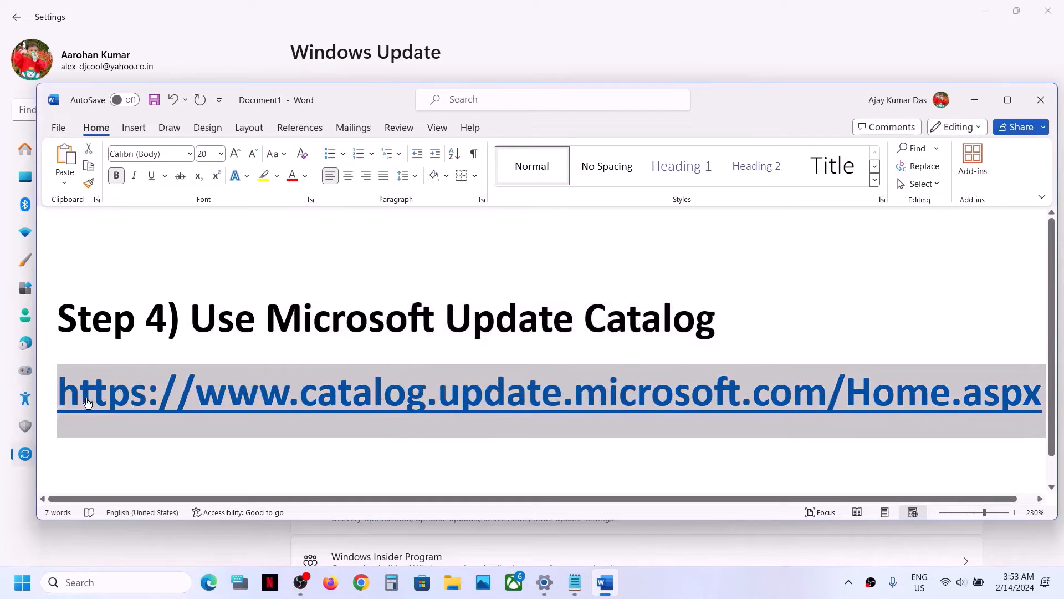
click(363, 582)
key(ctrl+v)
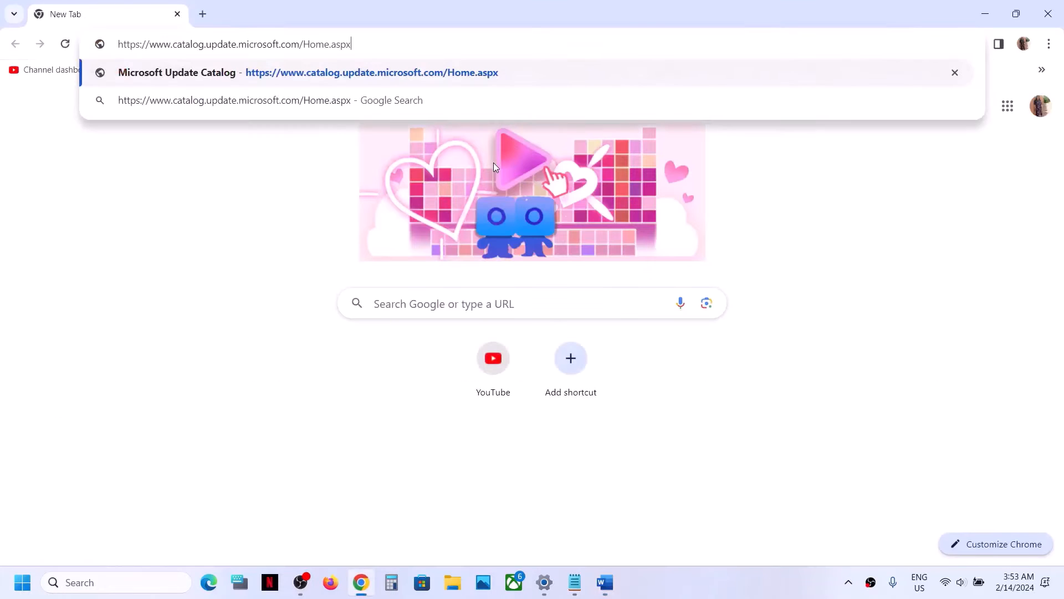
key(Return)
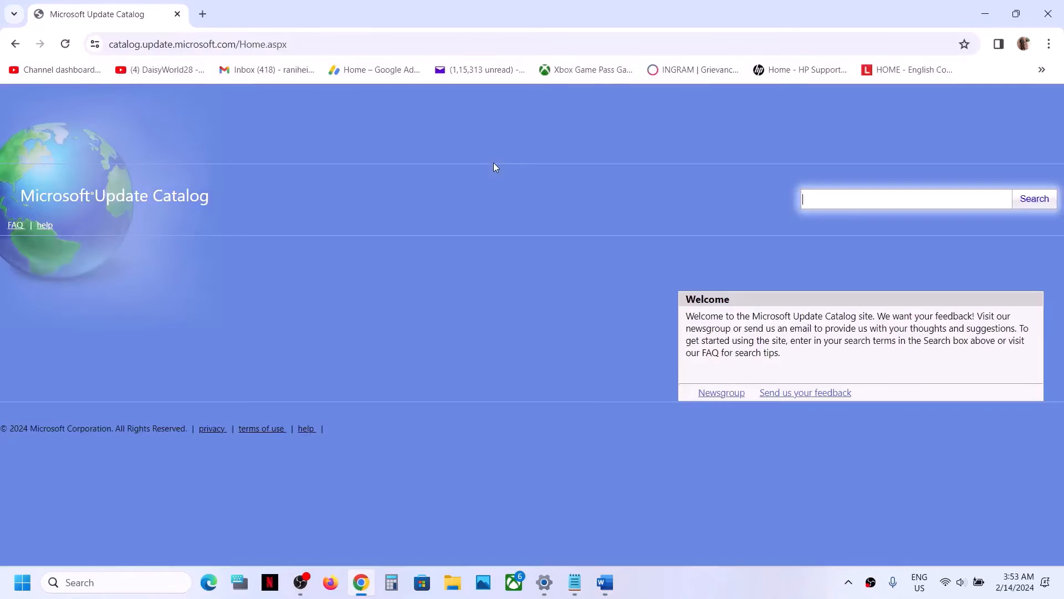
click(544, 582)
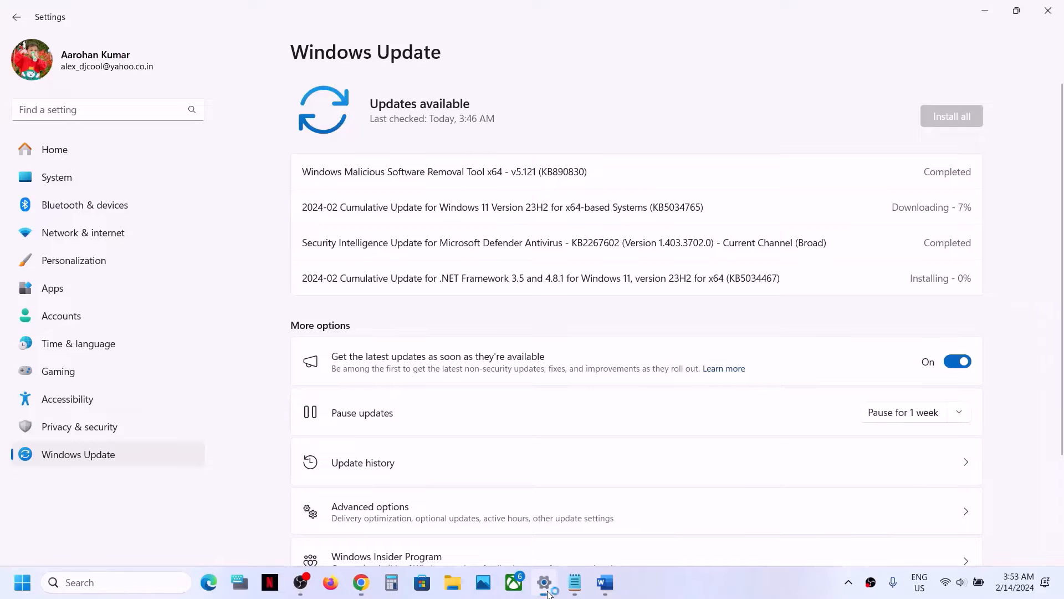
Search the Update Catalog for KB5034765, copied from the Windows Update list
double_click(690, 205)
key(ctrl+c)
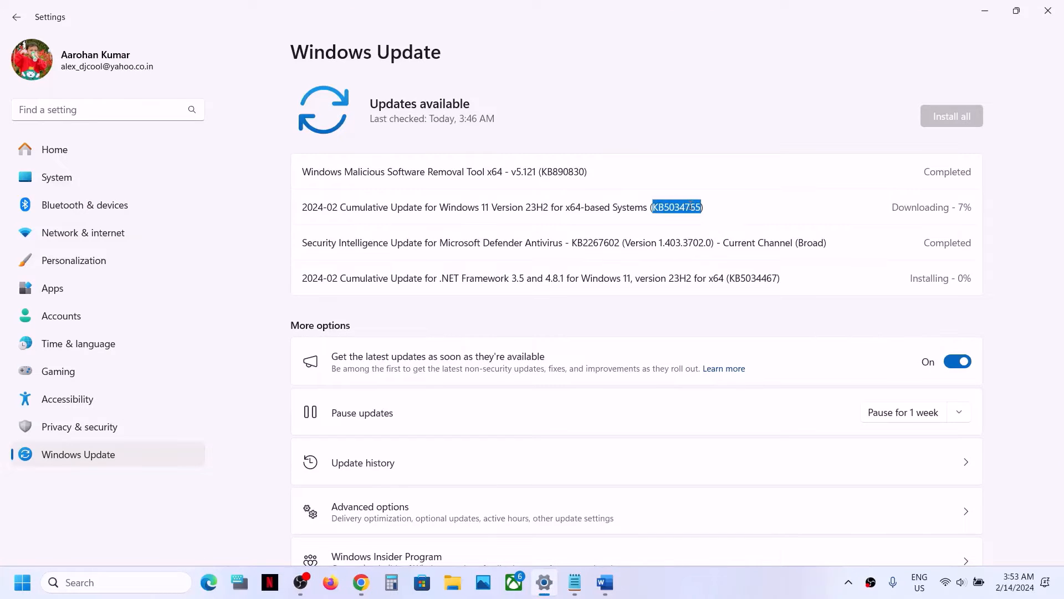
key(alt+Tab)
click(824, 198)
key(ctrl+v)
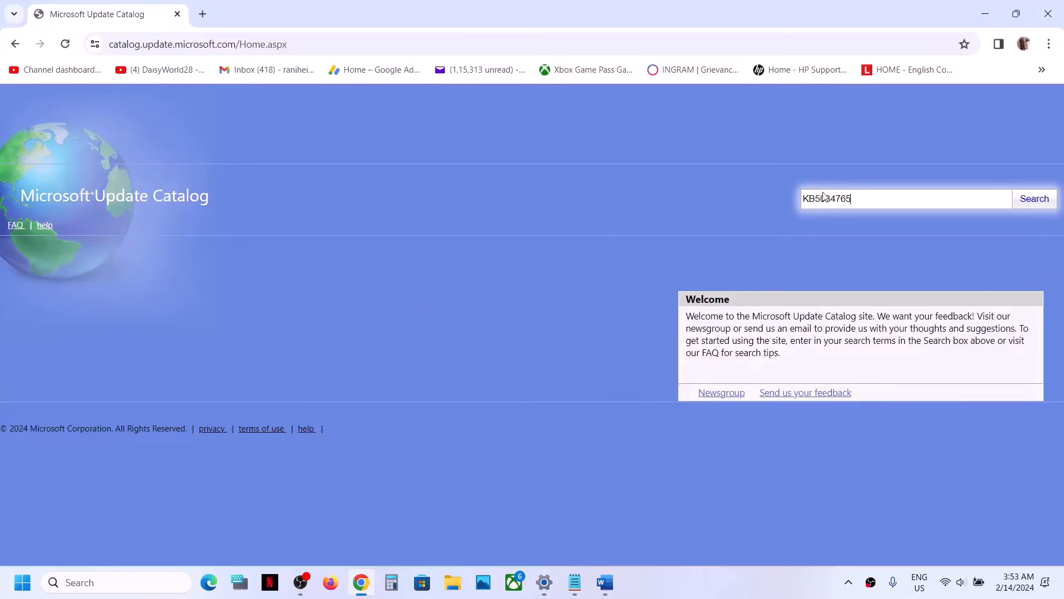
click(1038, 198)
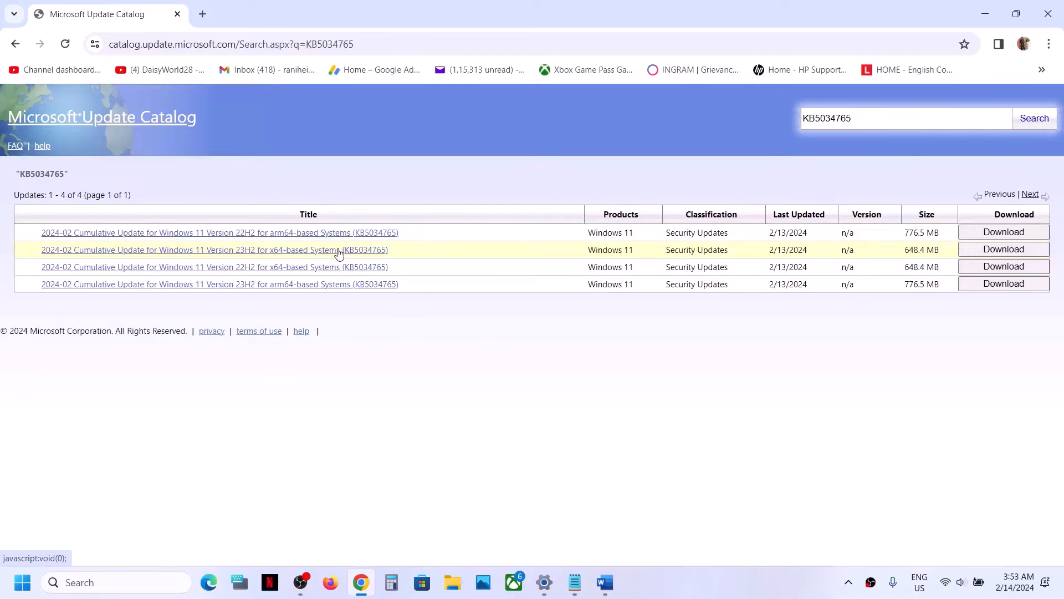
click(22, 582)
Check in Settings > System > About that the system type is x64-based, then close Settings
click(264, 230)
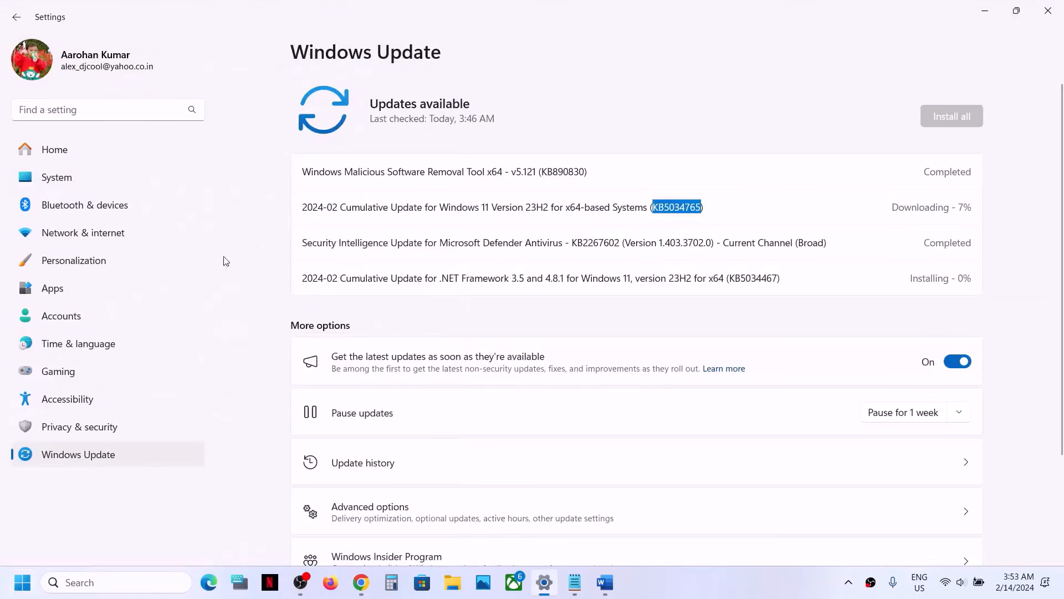
click(55, 177)
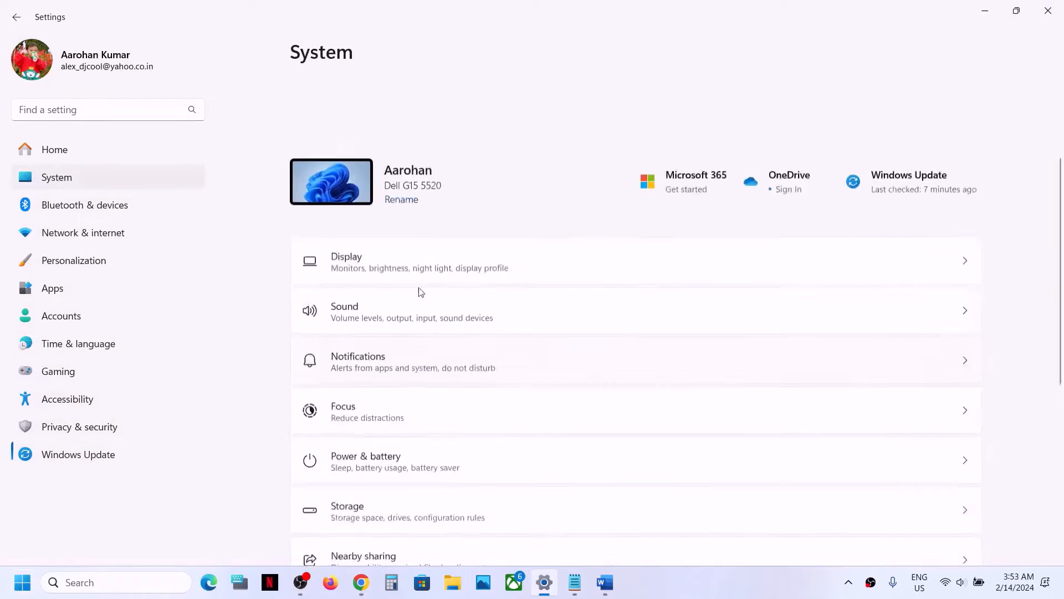
scroll(418, 293, down, 10)
click(379, 487)
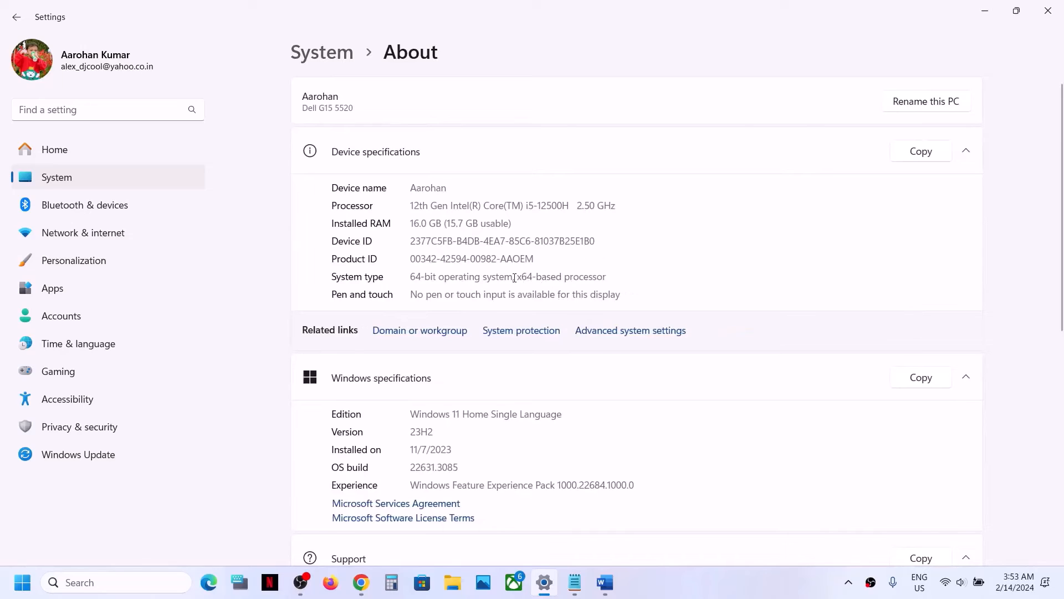
drag(514, 277, 606, 272)
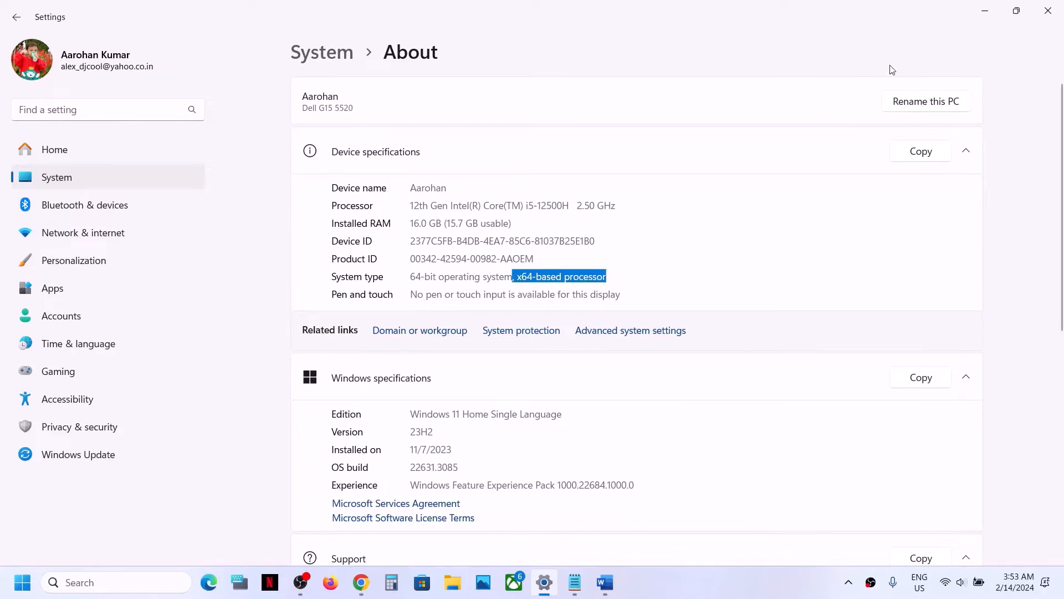
click(1048, 10)
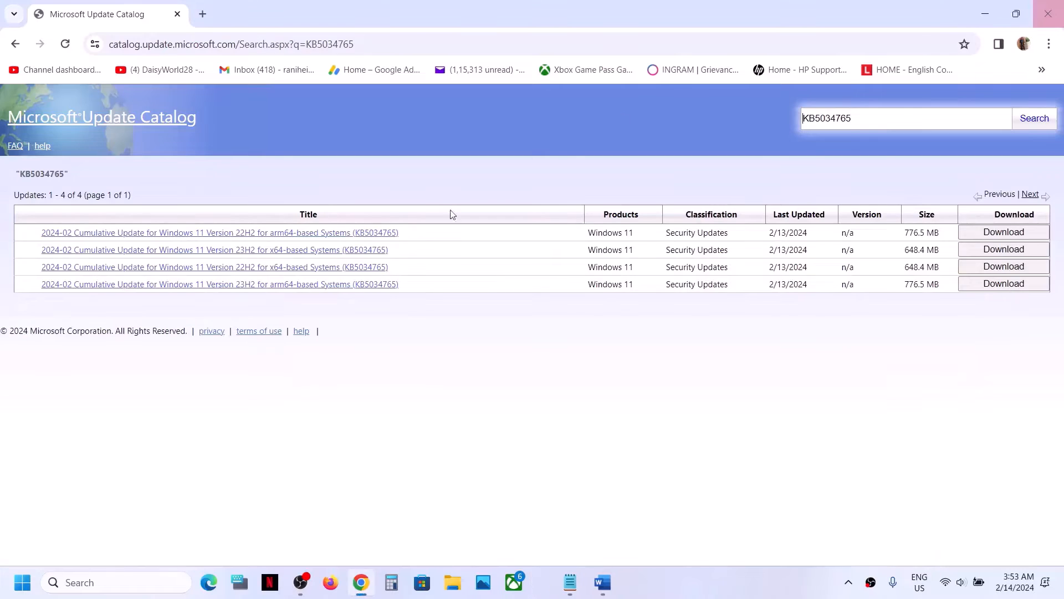
Run winver to confirm Version 23H2, OS Build 22631.3085, then return to the catalog results
click(83, 582)
text(w)
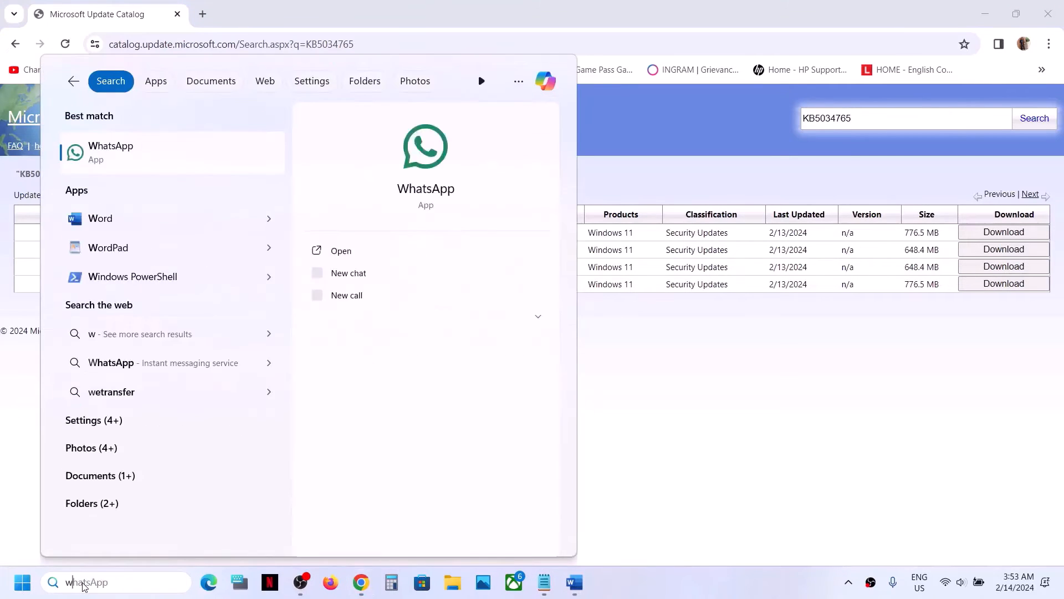
text(inver)
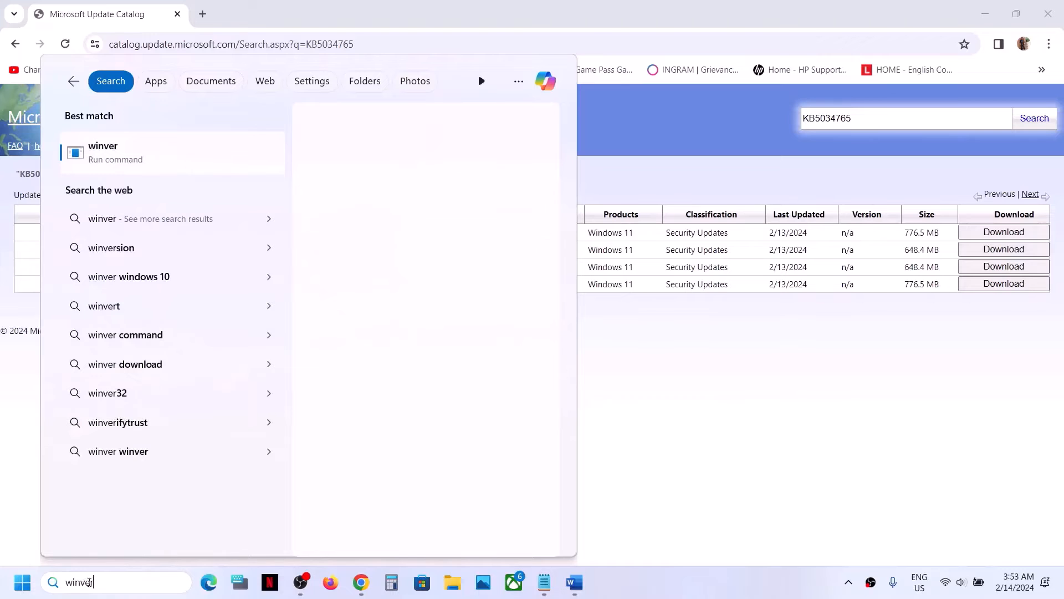
click(157, 162)
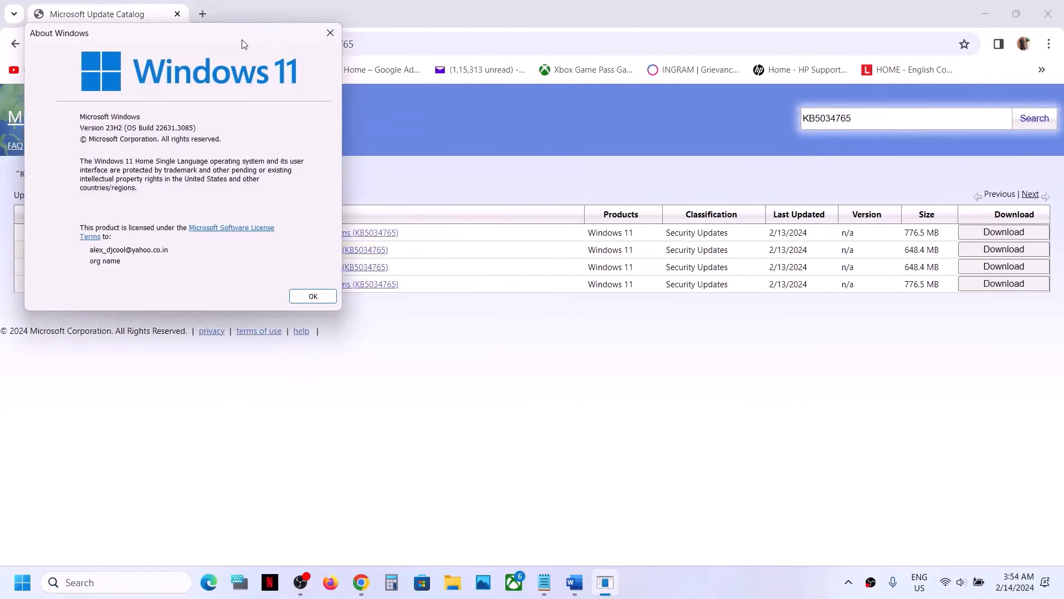
drag(244, 44, 553, 272)
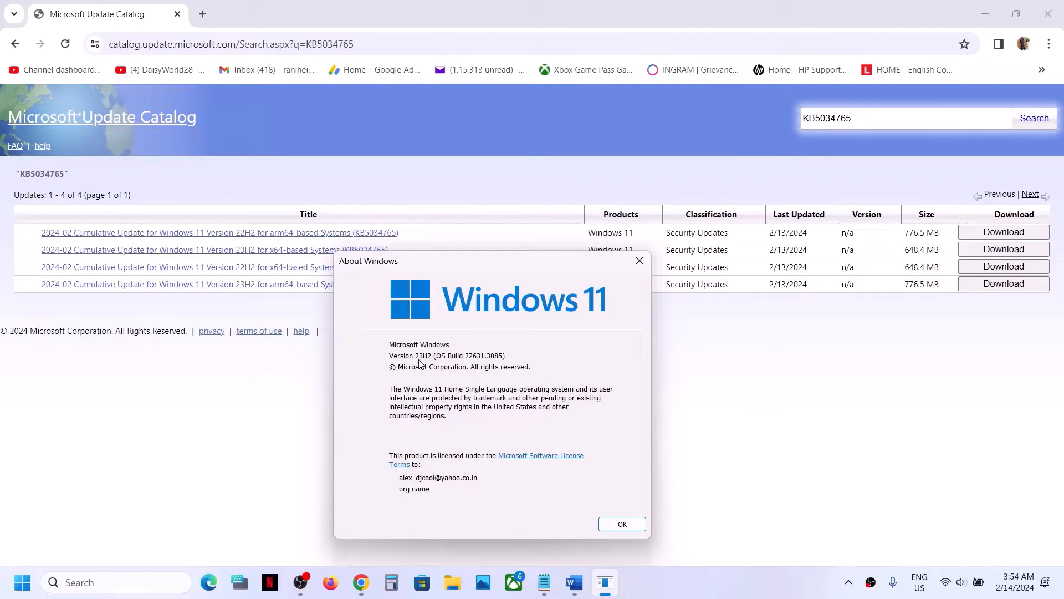
key(Return)
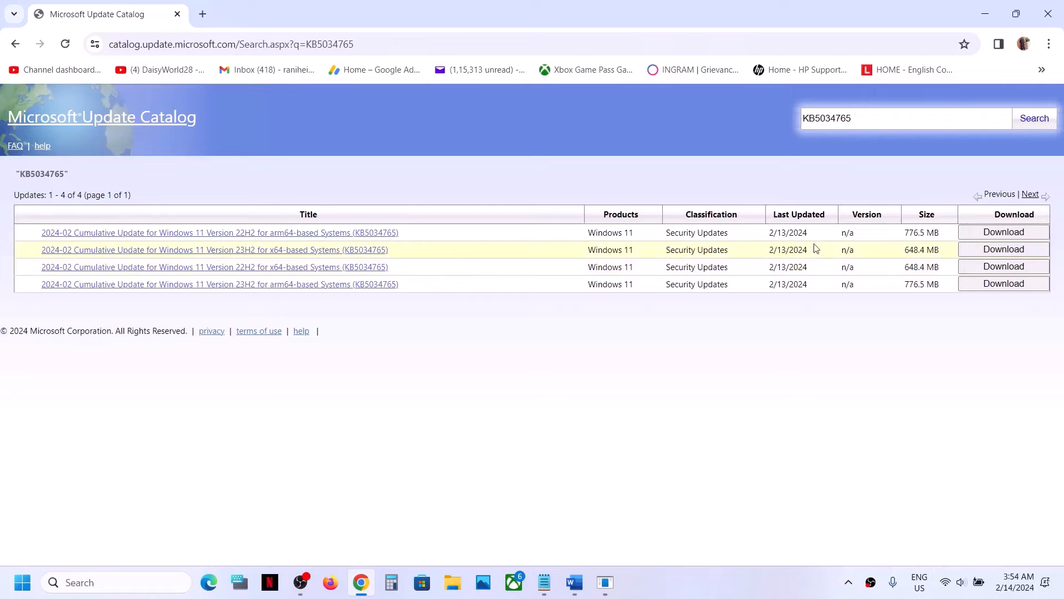
Download the KB5034765 .msu package for Windows 11 23H2 x64
click(993, 253)
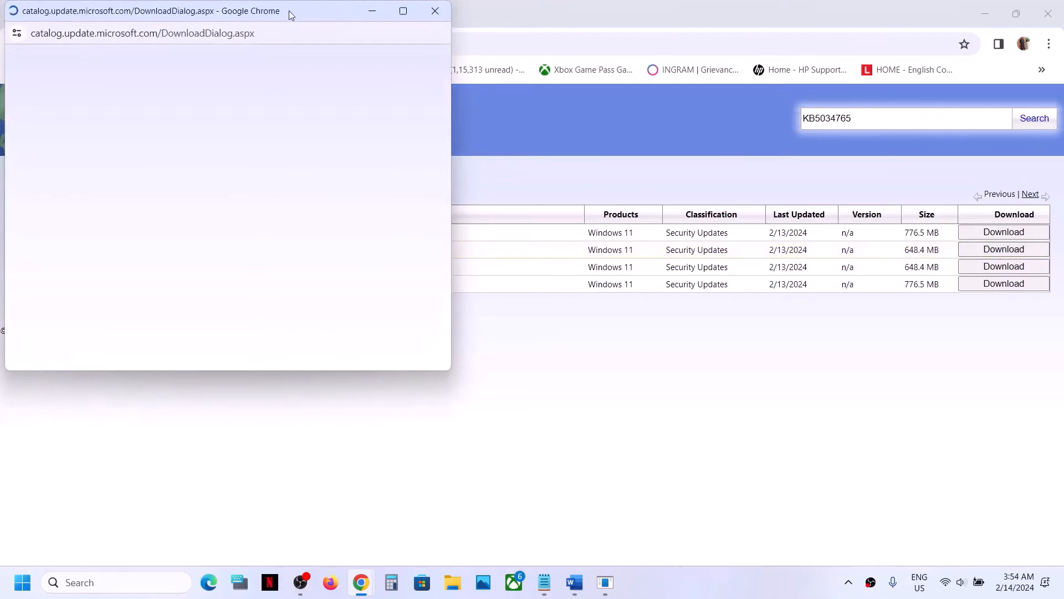
drag(287, 11, 608, 74)
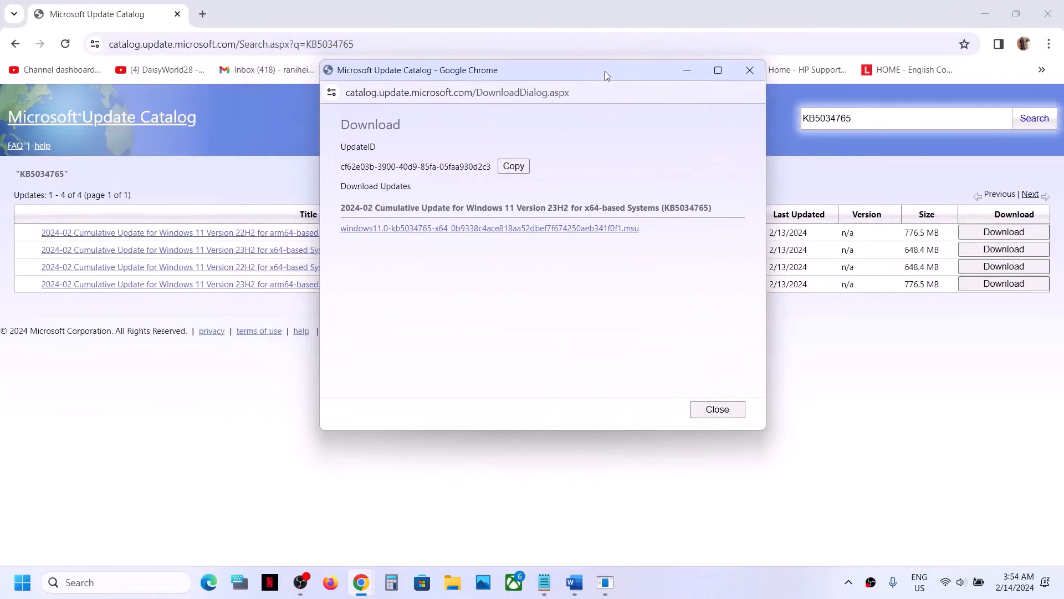
click(255, 392)
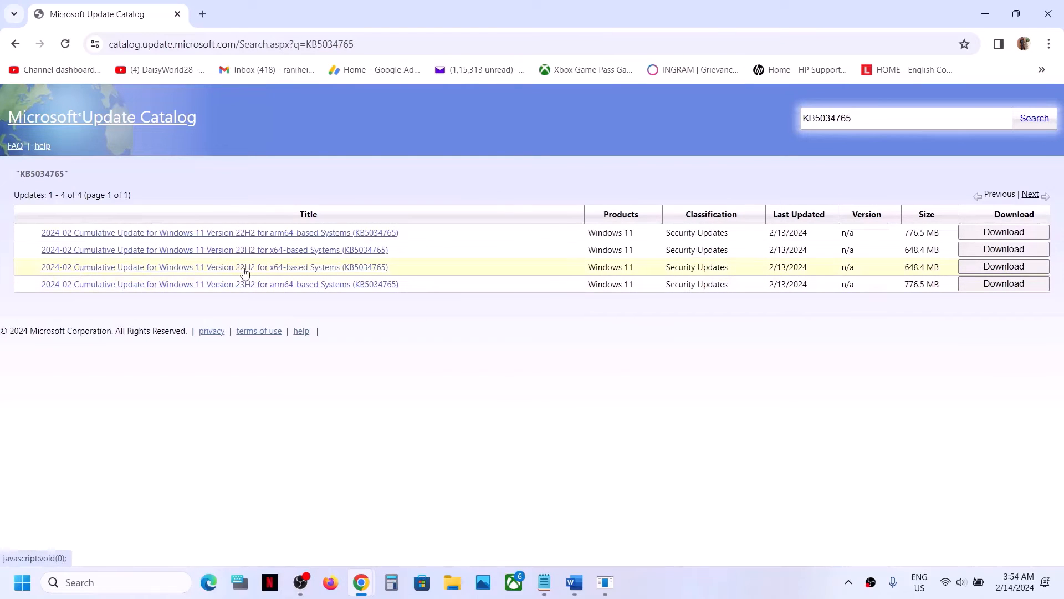
click(616, 579)
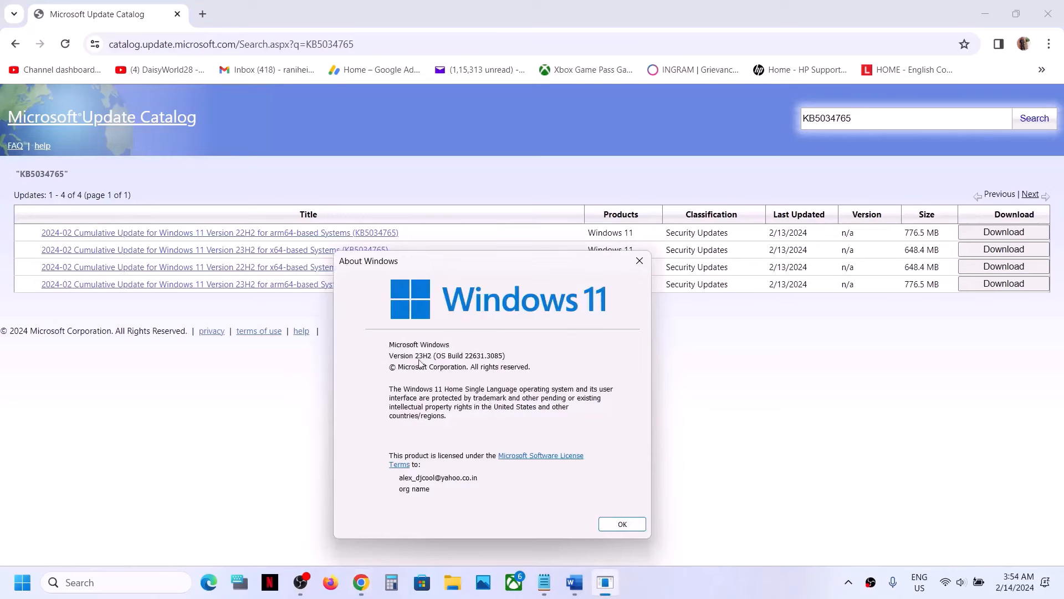
click(233, 392)
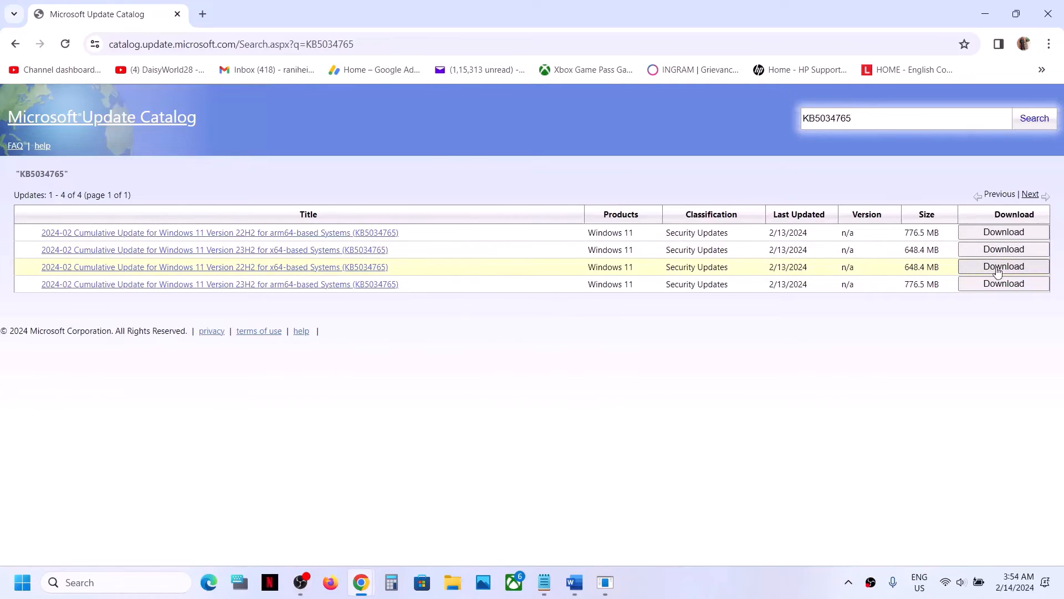
click(606, 581)
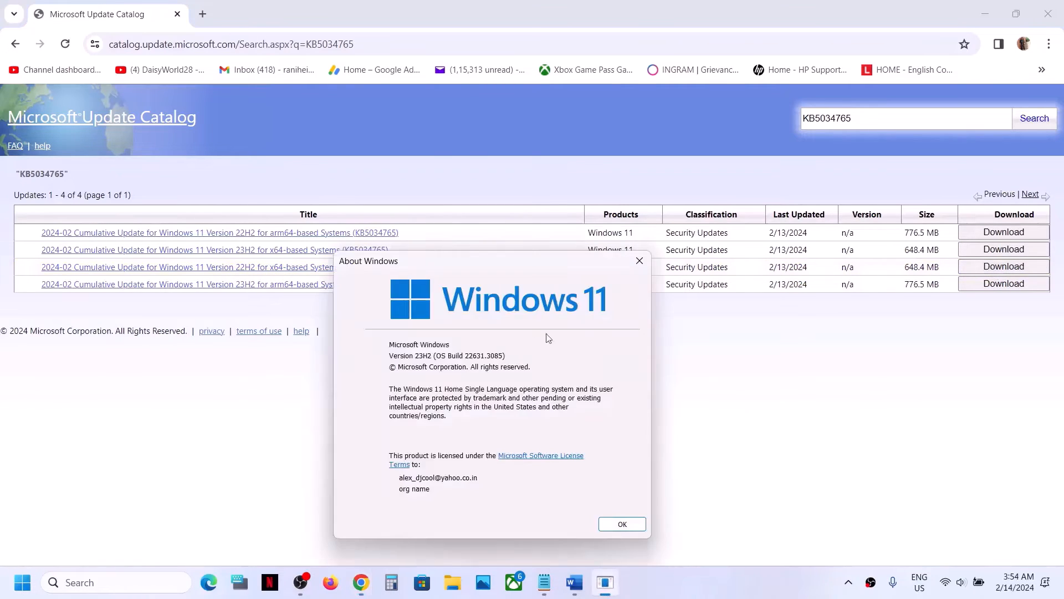
click(720, 423)
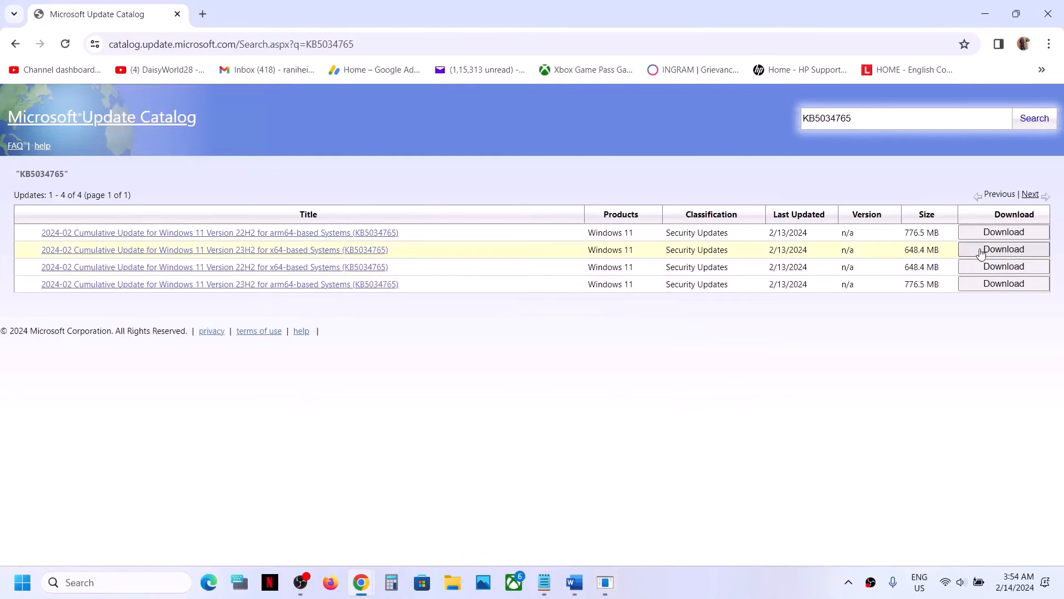
click(981, 250)
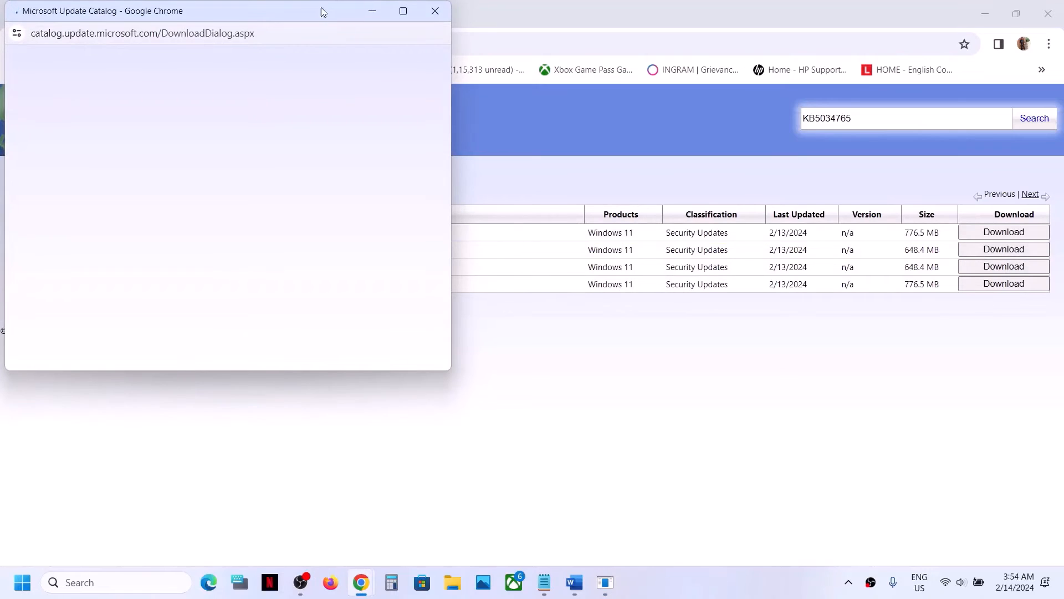
drag(318, 13, 619, 60)
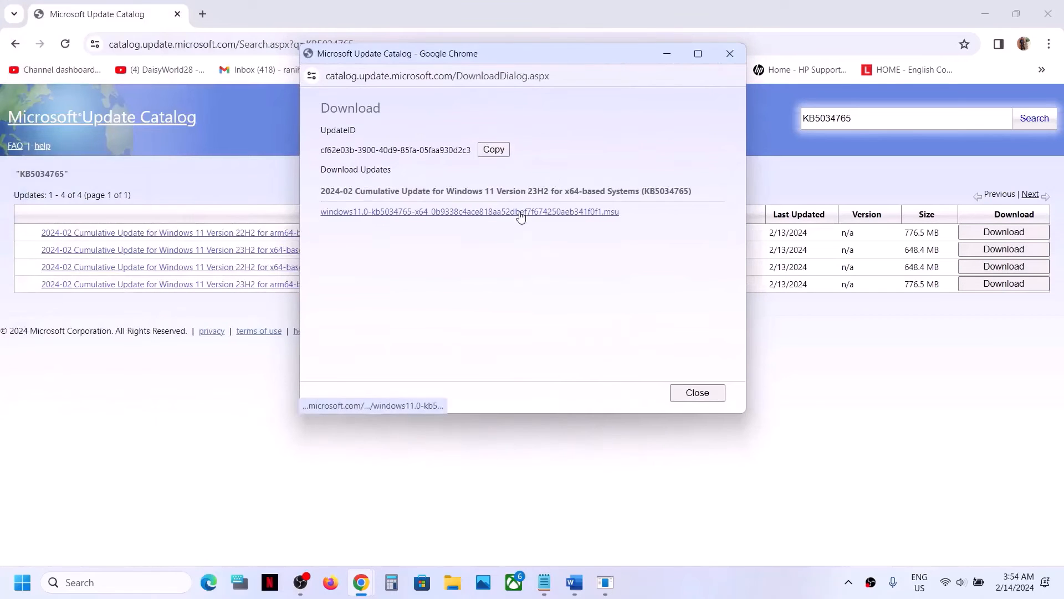
click(521, 212)
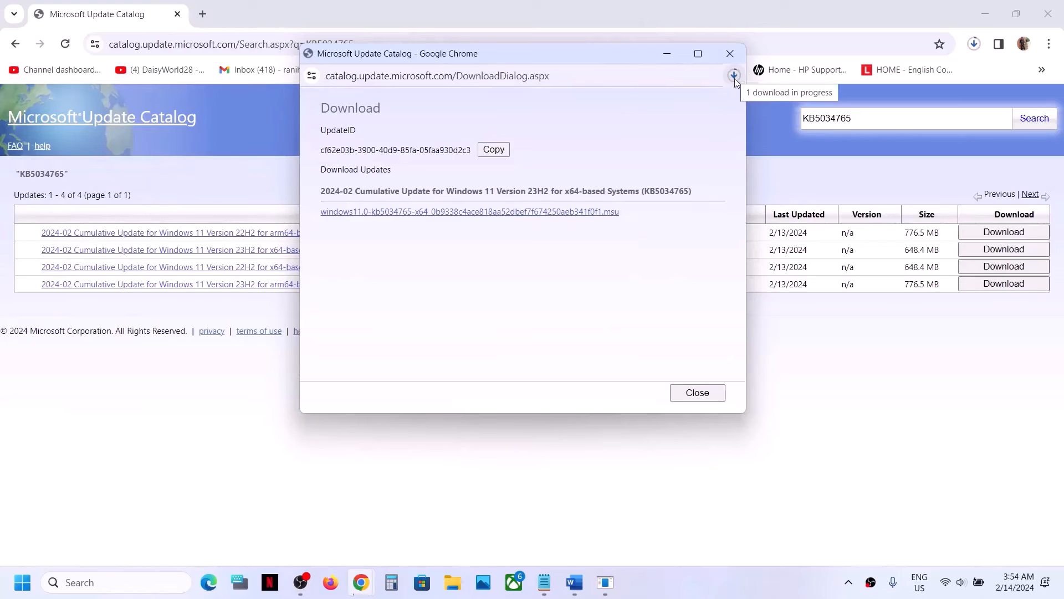
click(806, 285)
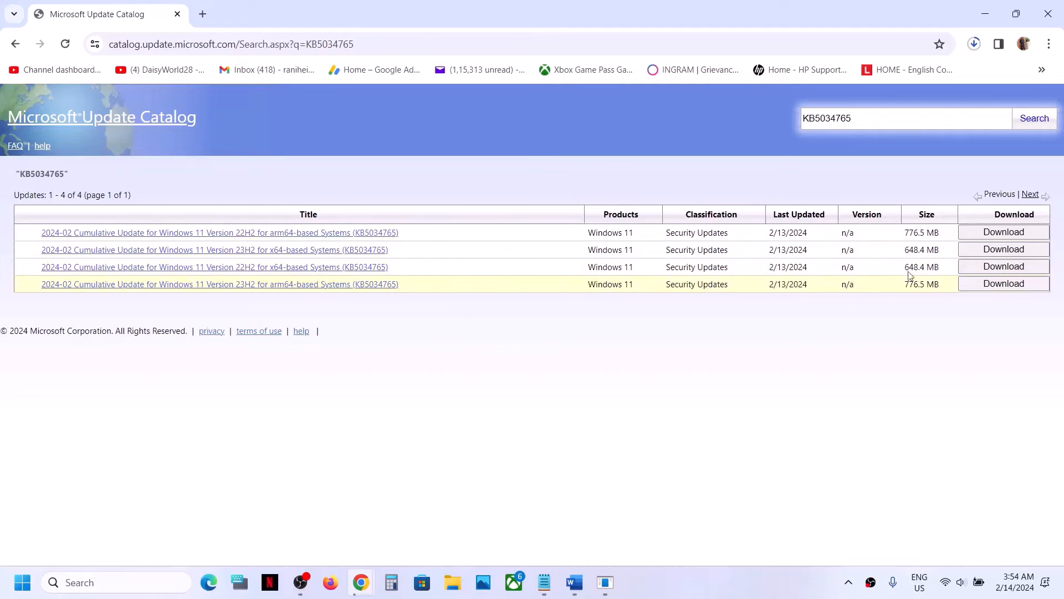
Download the KB5034765 22H2 x64 package and check the download progress
click(992, 268)
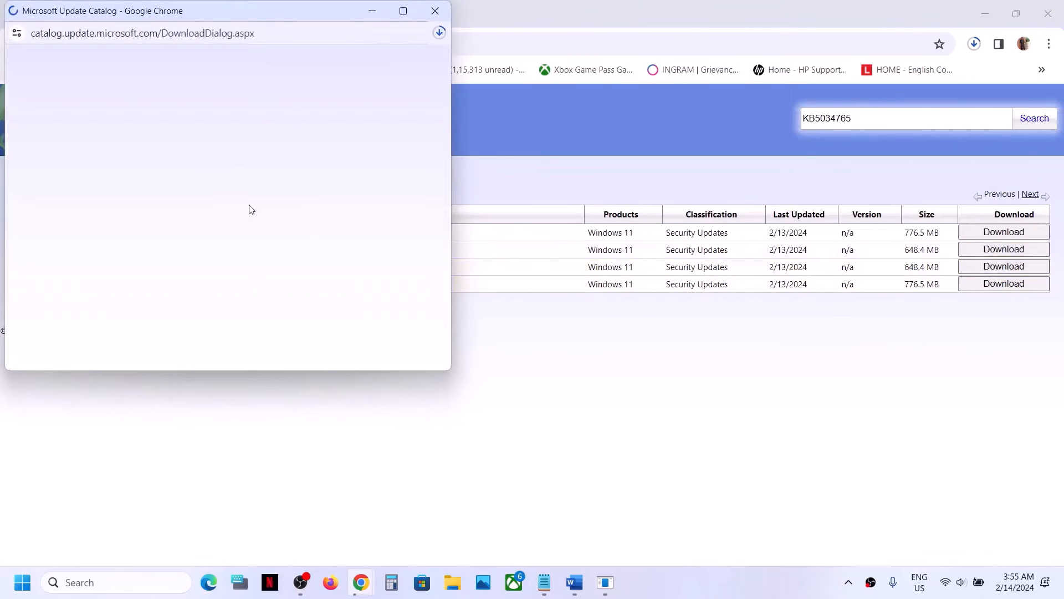
drag(264, 18, 485, 45)
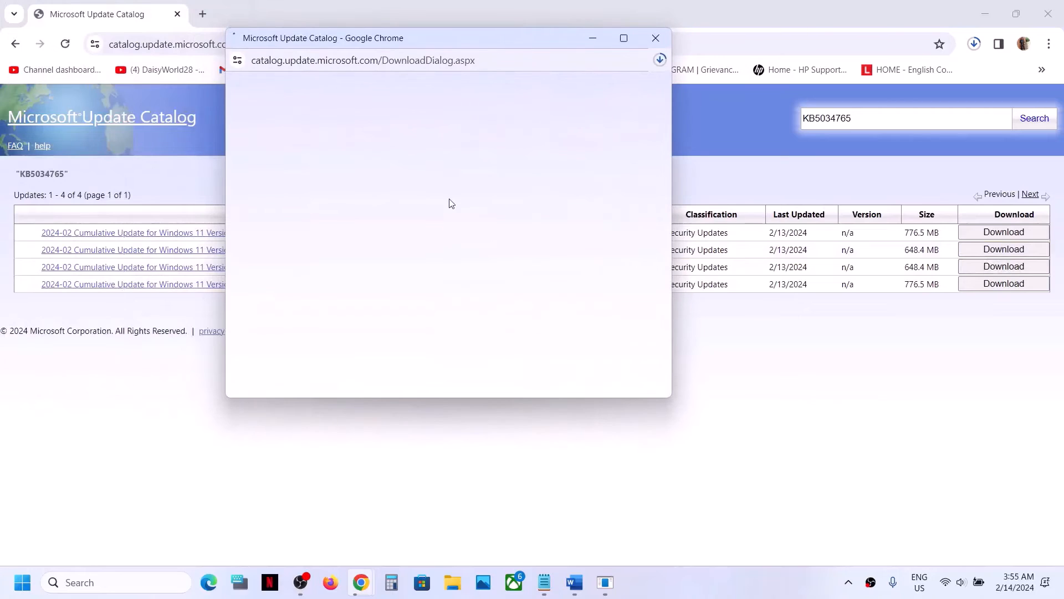
click(425, 198)
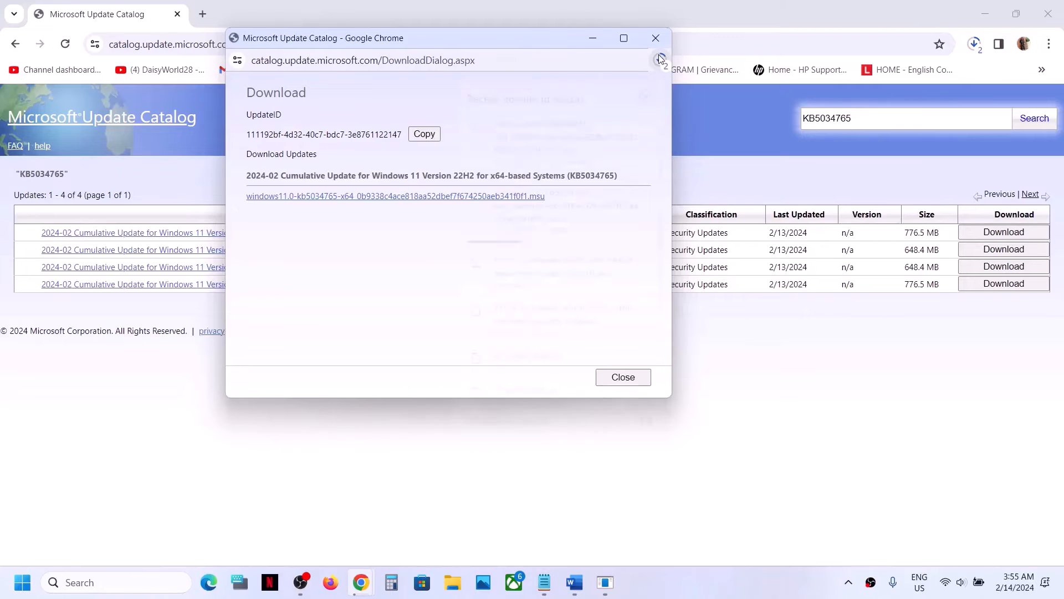
click(660, 58)
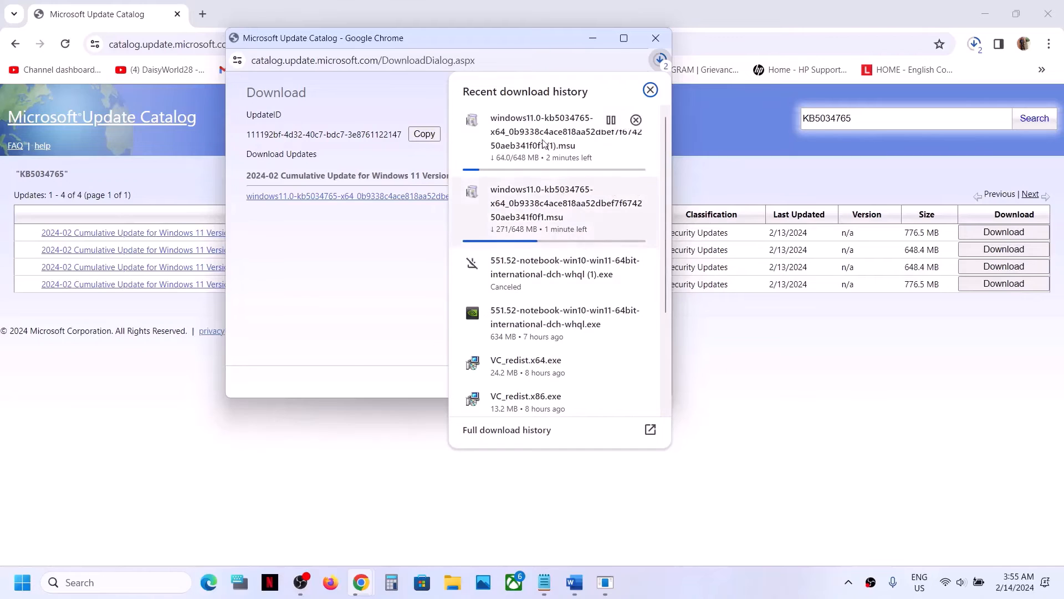
click(713, 396)
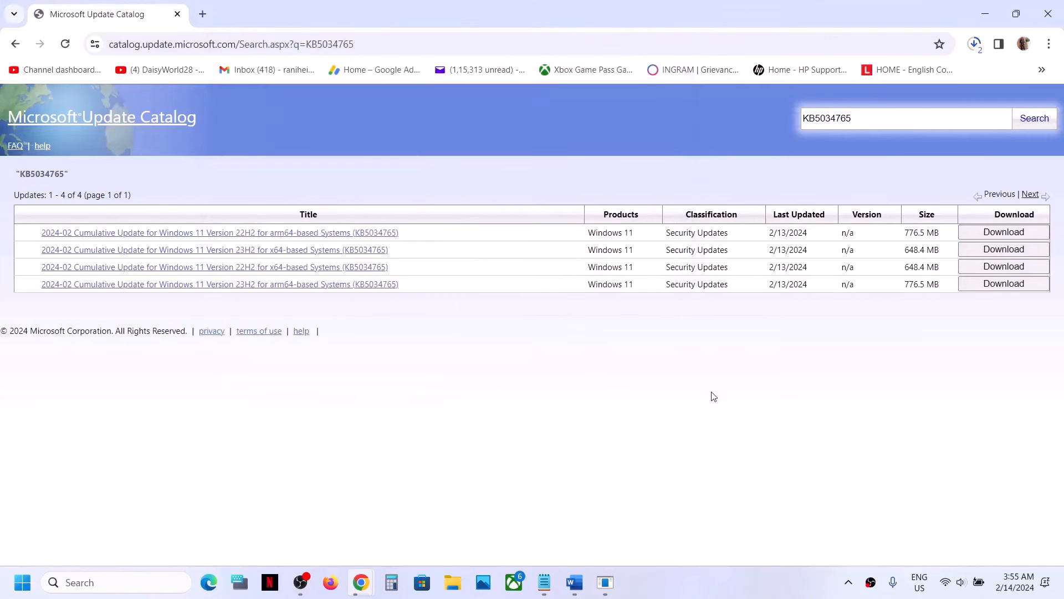
click(690, 585)
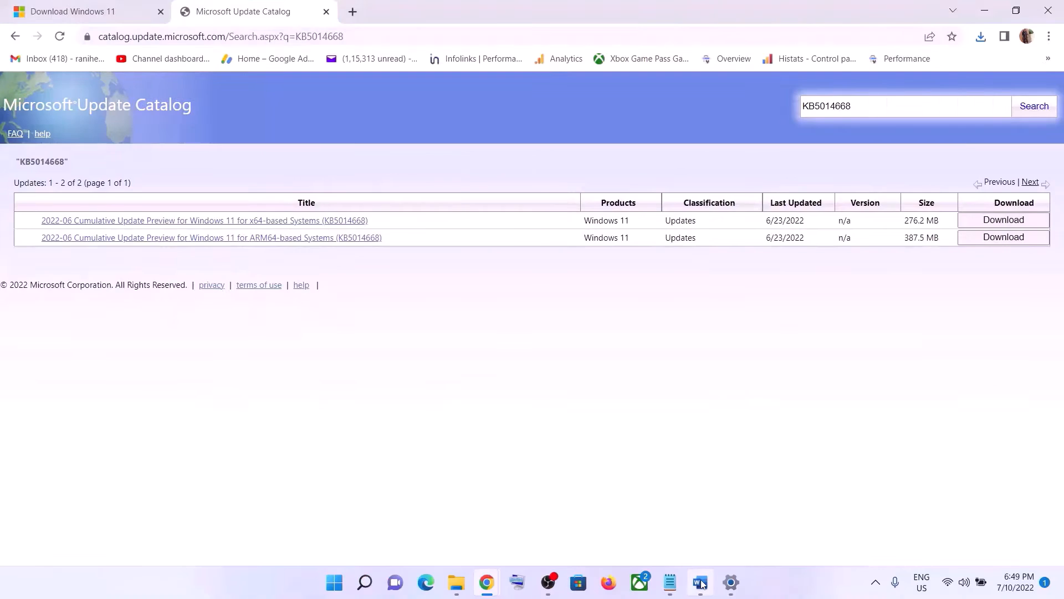
In Word's Step 5, select the commands from SC config trustedinstaller to net start appidsvc
key(alt+Tab)
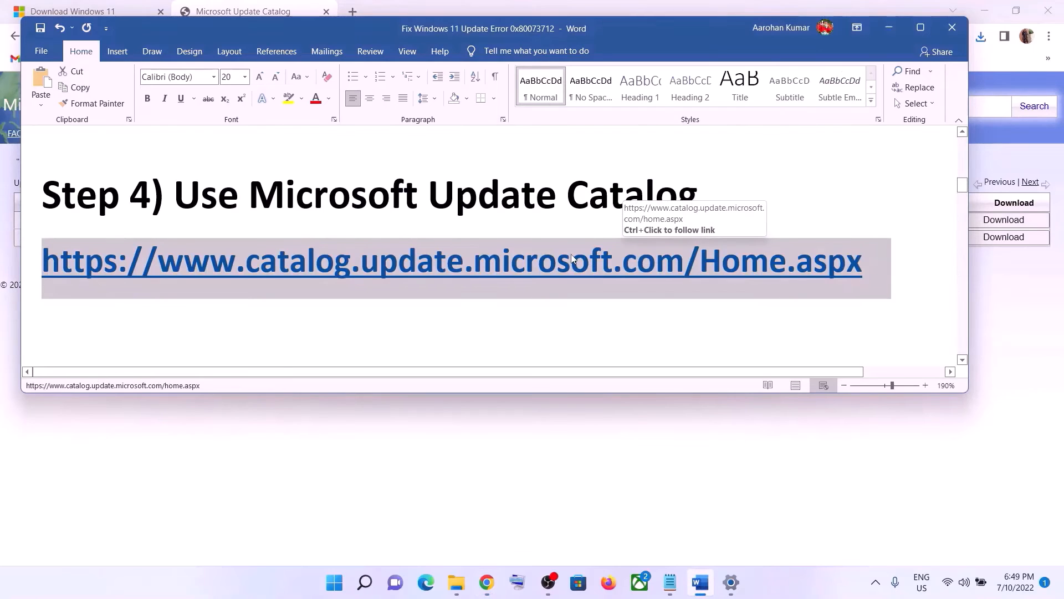
scroll(571, 258, down, 5)
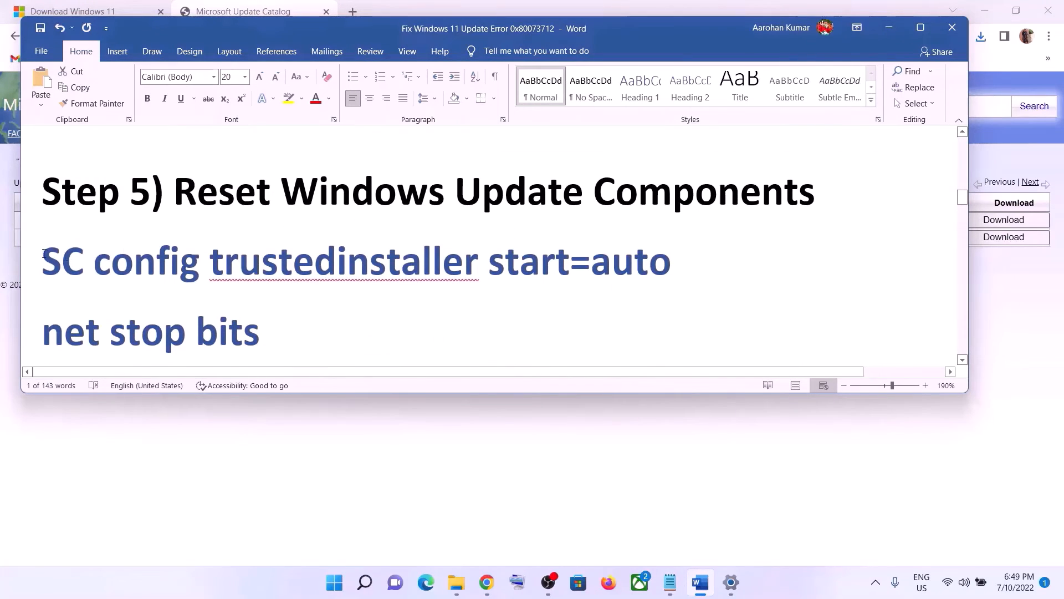
drag(43, 258, 334, 301)
right_click(252, 227)
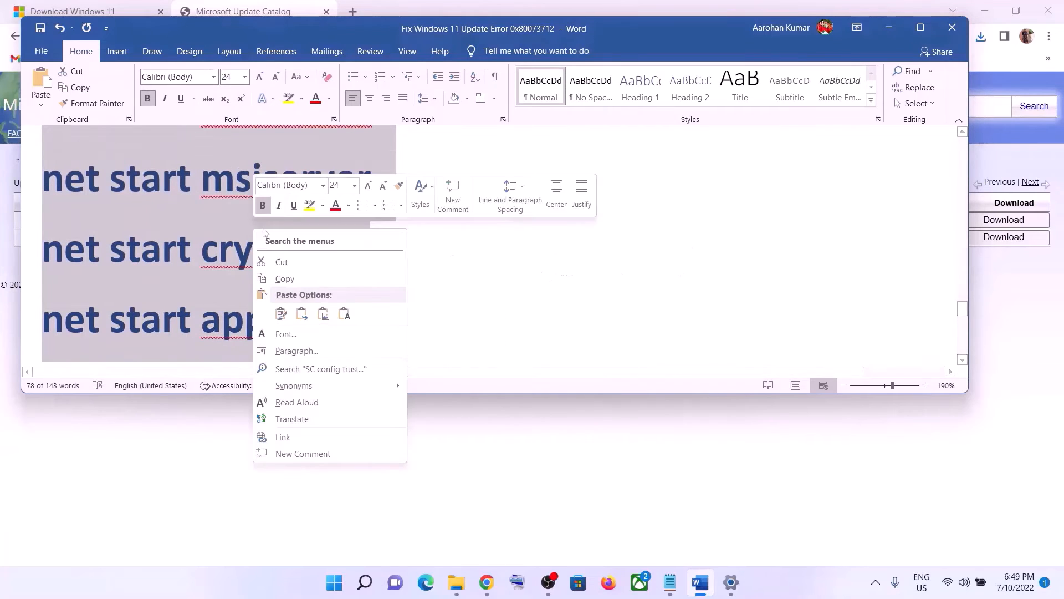
Copy the selected reset commands and paste them into a new Notepad document
click(272, 277)
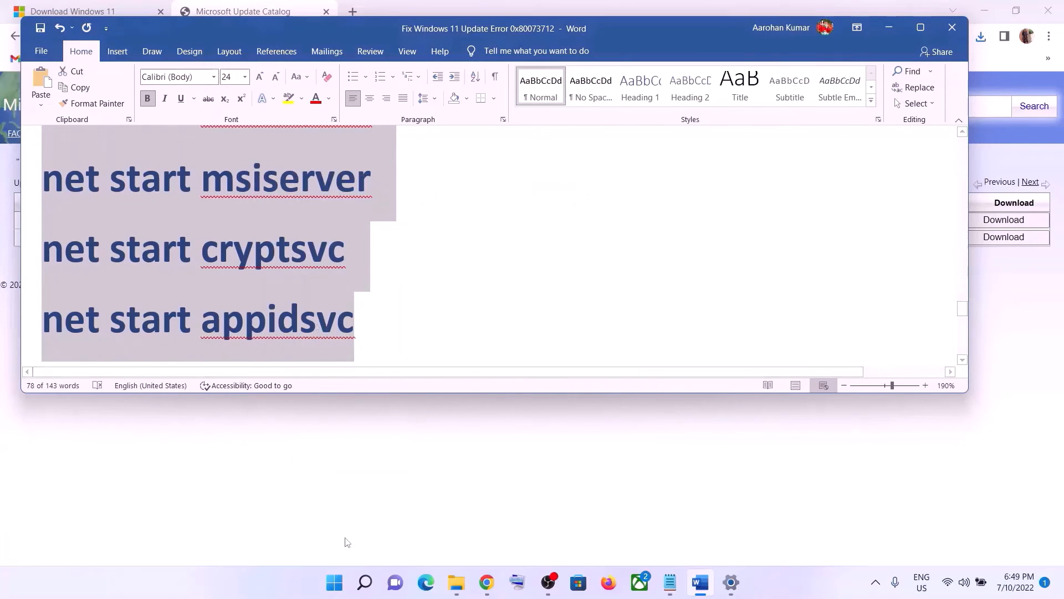
click(332, 582)
text(note)
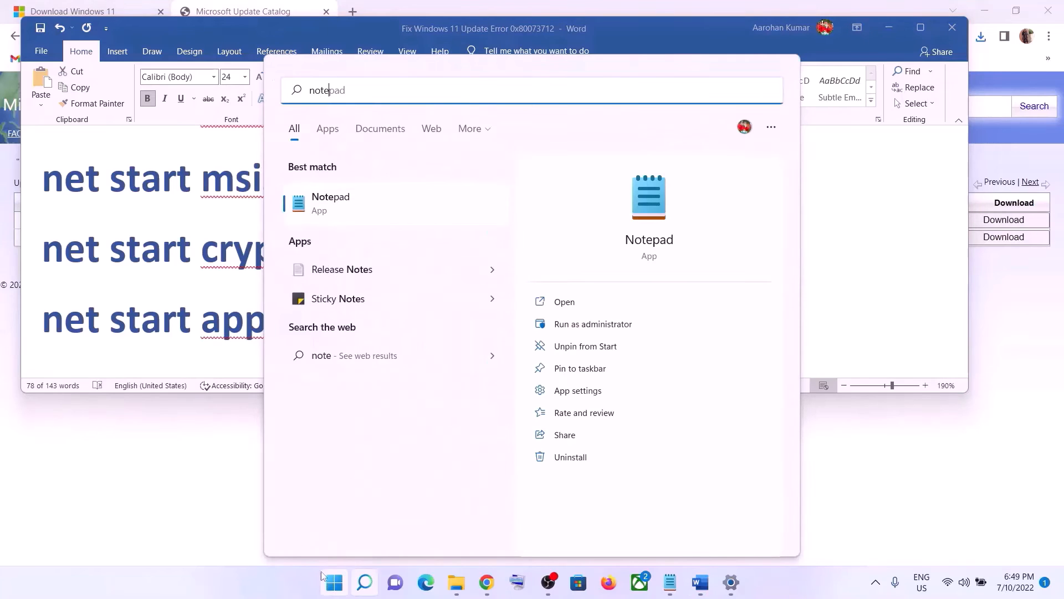
click(370, 188)
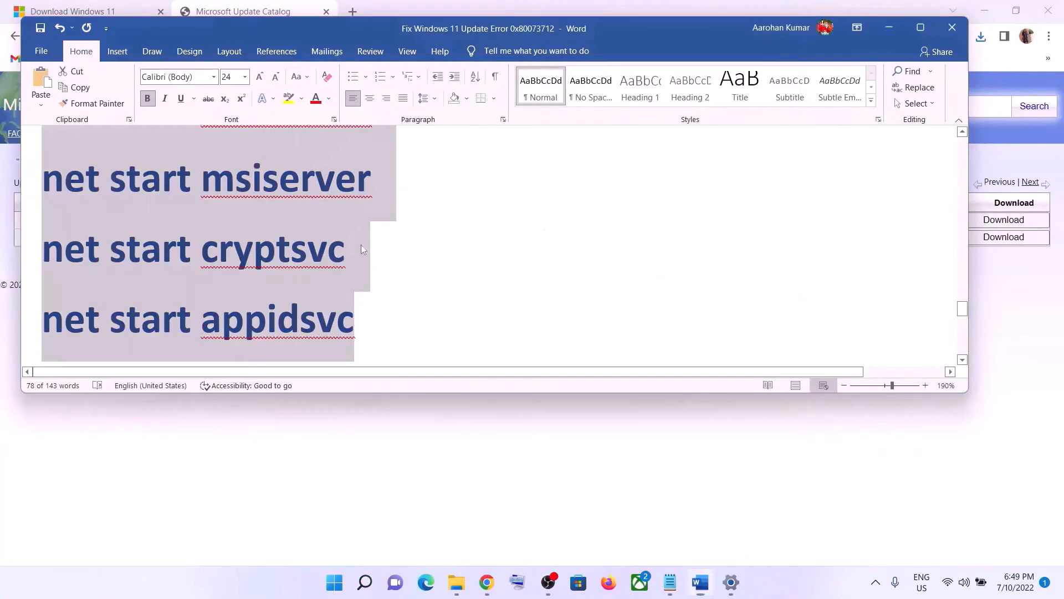
right_click(422, 208)
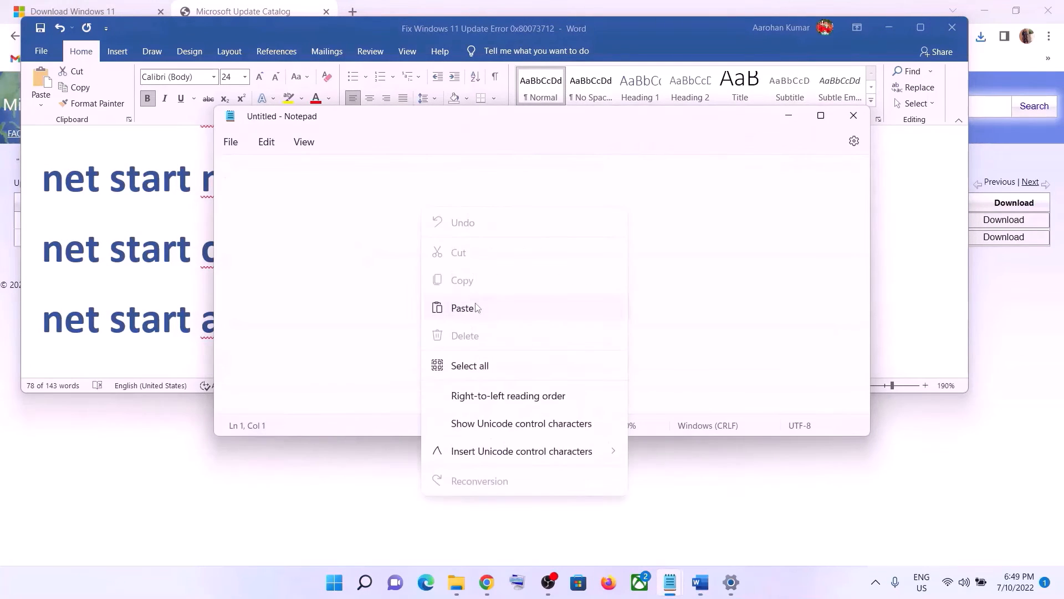
click(463, 308)
Start a Save As to the Desktop and copy the name Wufix.bat from the Word instructions
click(230, 142)
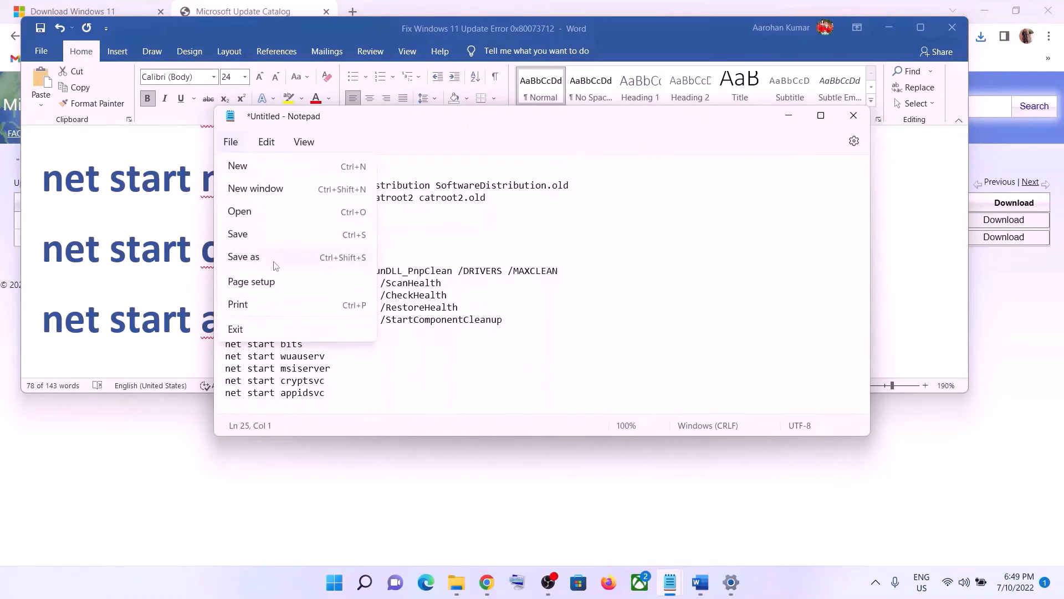
click(264, 258)
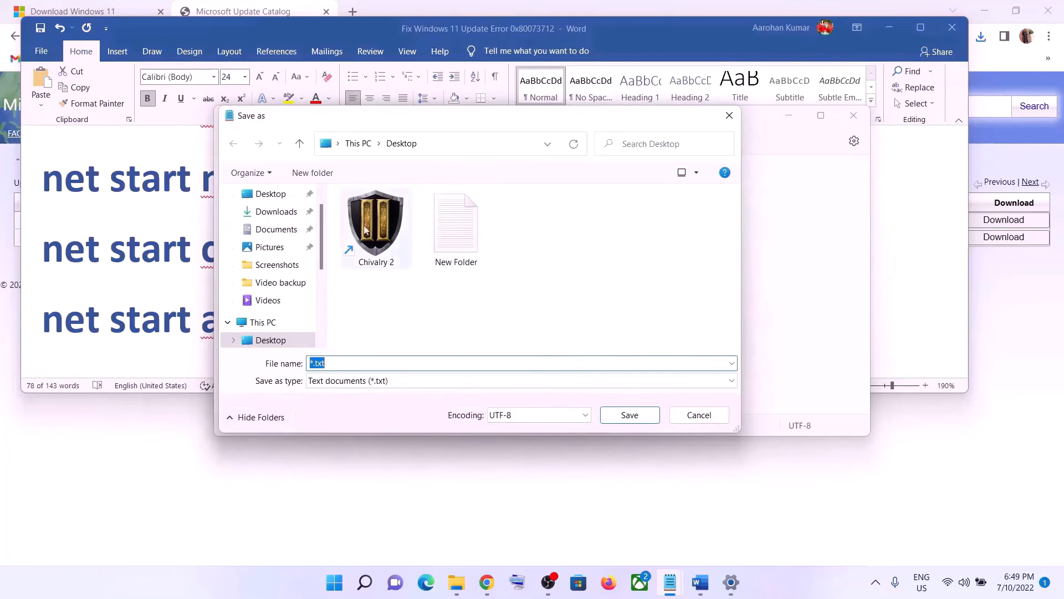
click(284, 201)
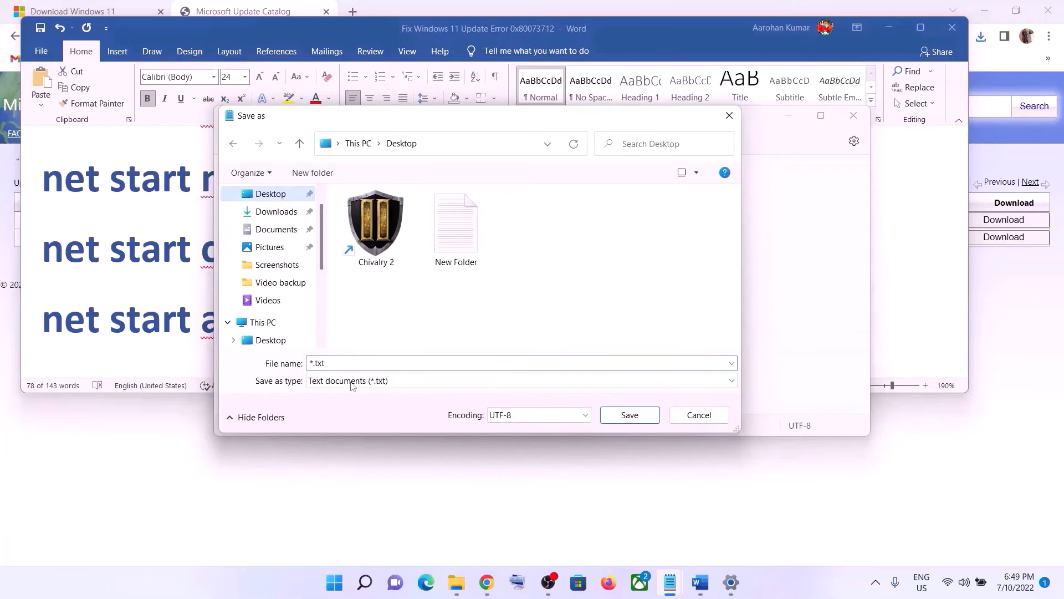
click(169, 320)
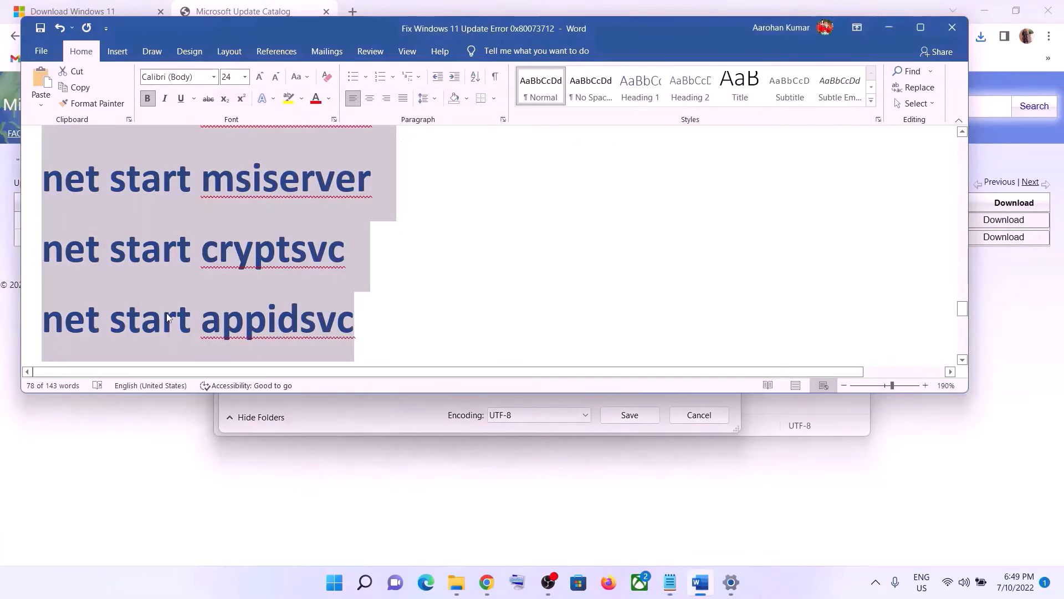
scroll(170, 319, down, 5)
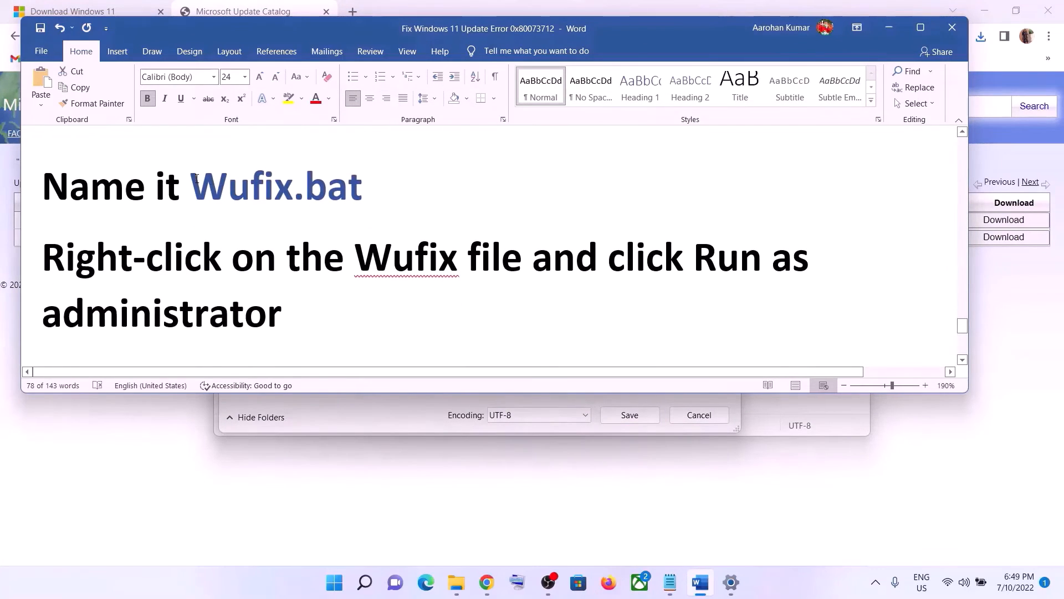
drag(192, 183, 359, 186)
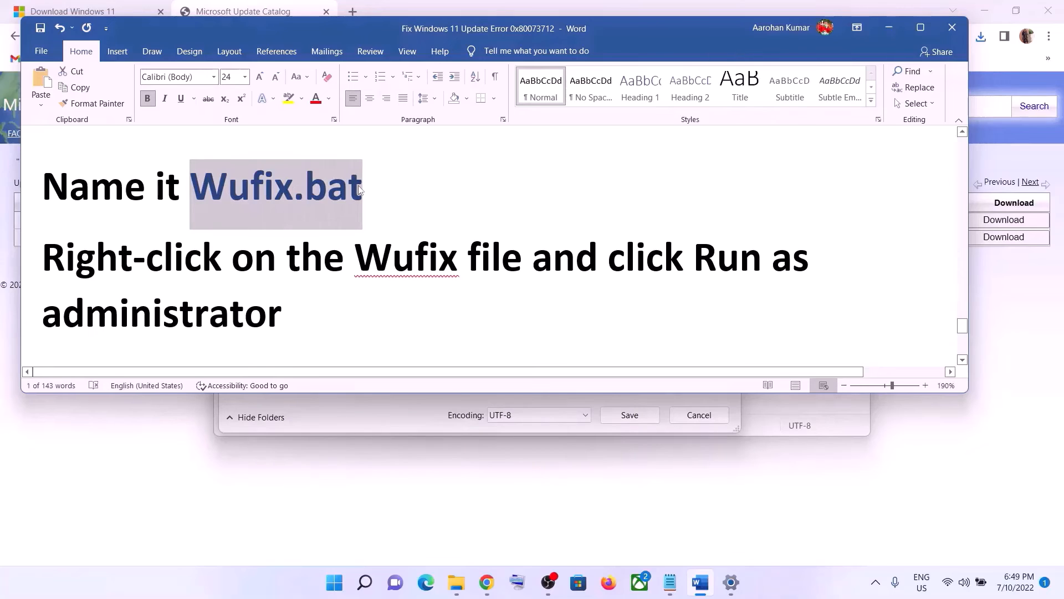
key(alt+Tab)
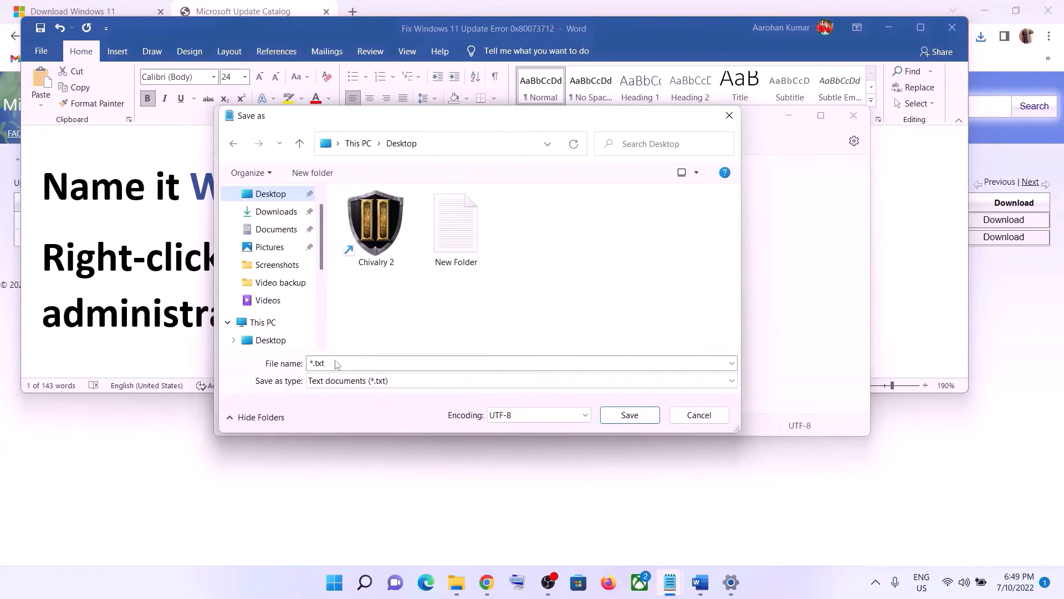
Save the file on the Desktop as Wufix.bat with the All files type
click(336, 362)
key(ctrl+v)
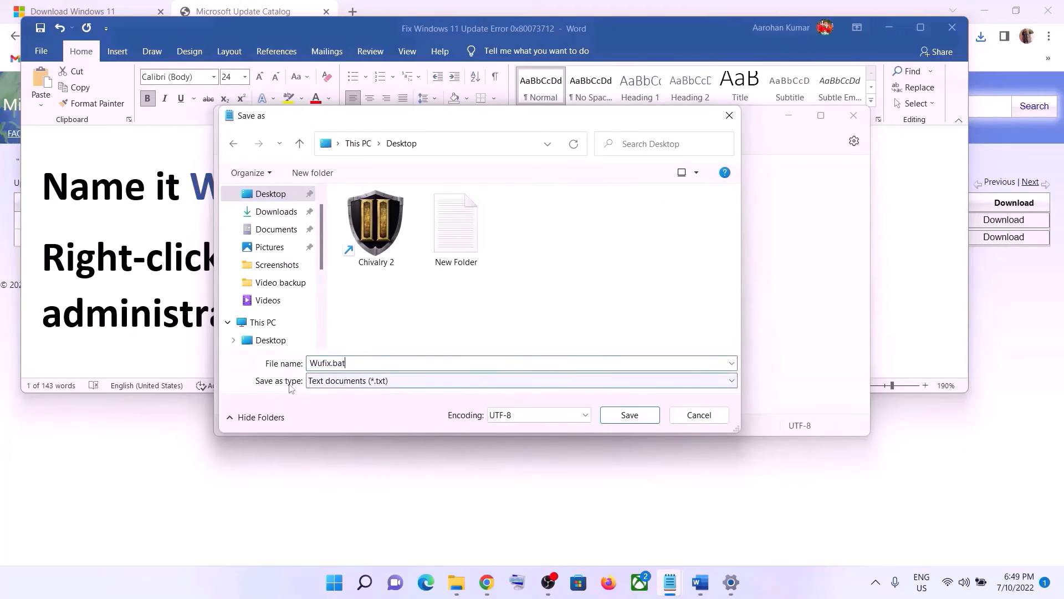
click(333, 382)
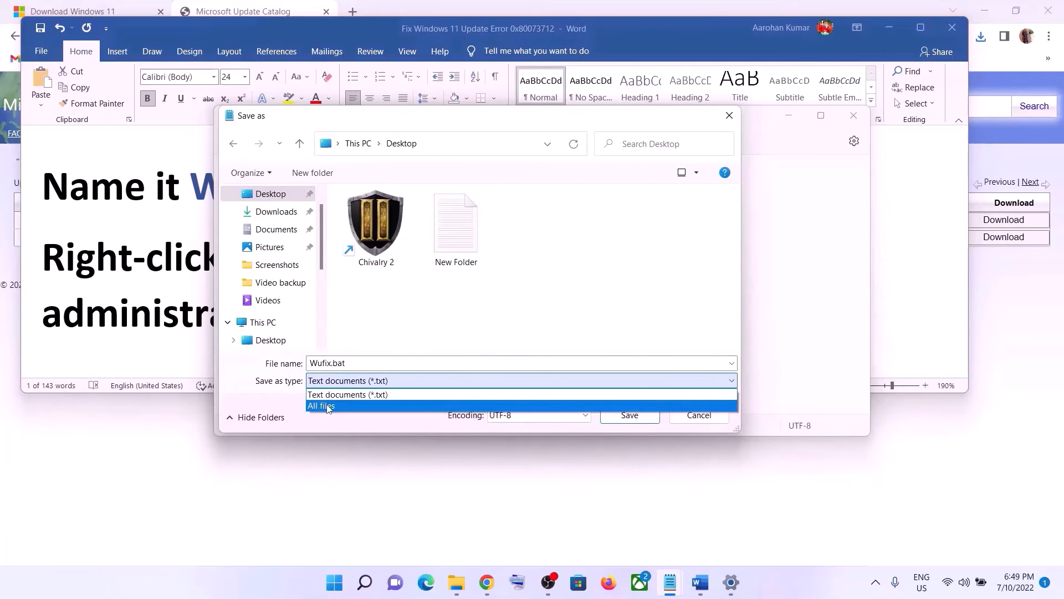
click(330, 405)
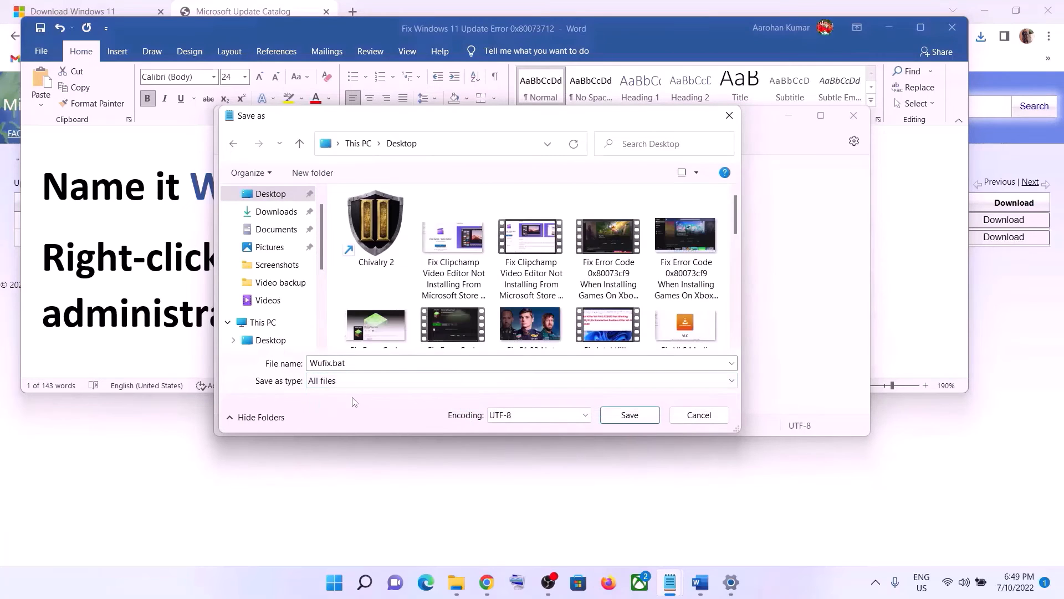
click(649, 420)
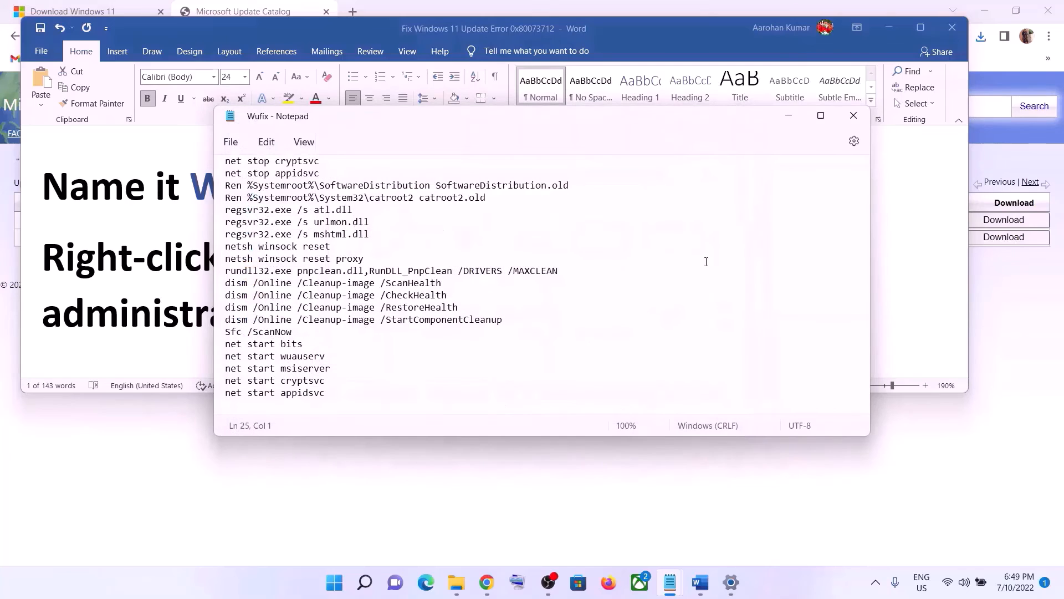
key(super+d)
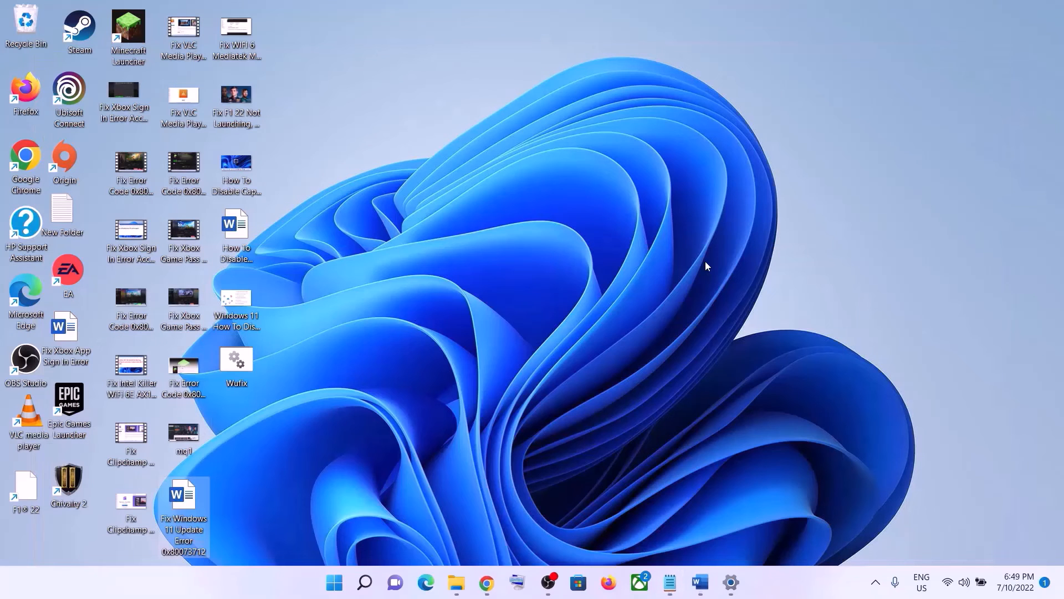
Run the desktop Wufix.bat file as administrator
right_click(248, 370)
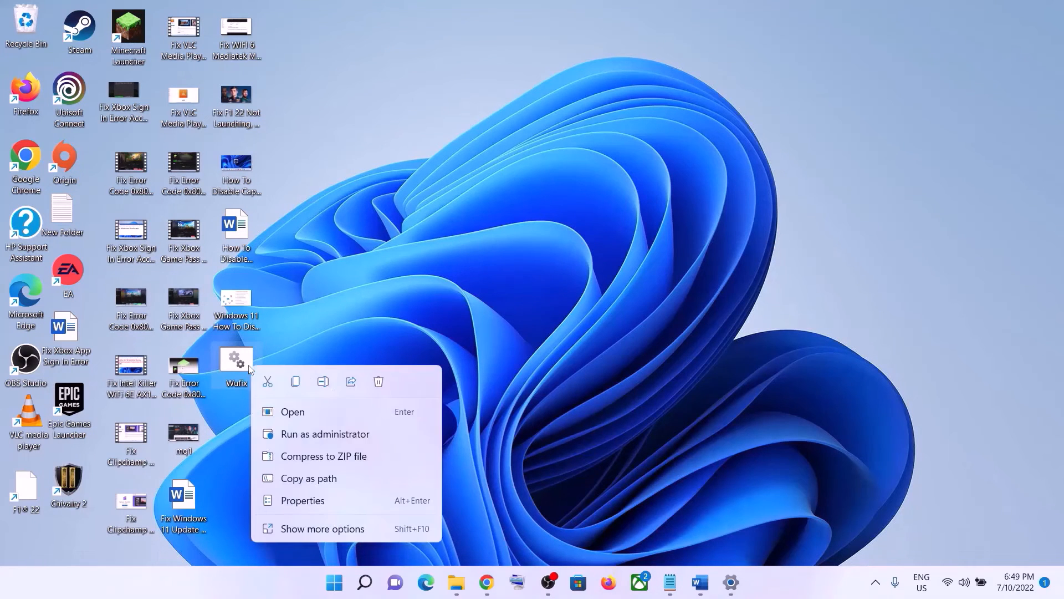
click(350, 435)
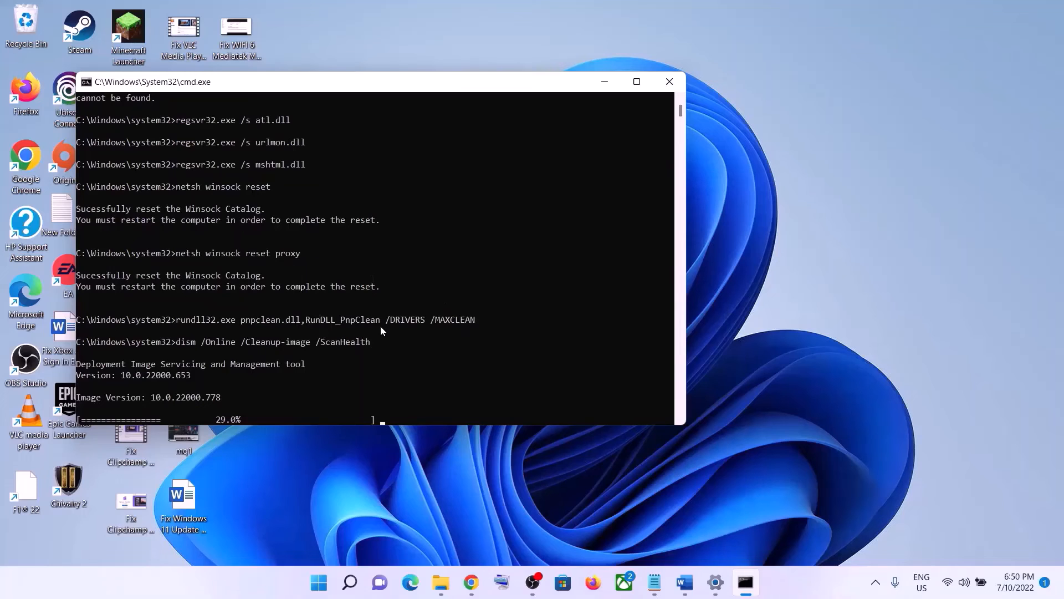
Dismiss the Start menu and power options without restarting, leaving Command Prompt running
click(318, 582)
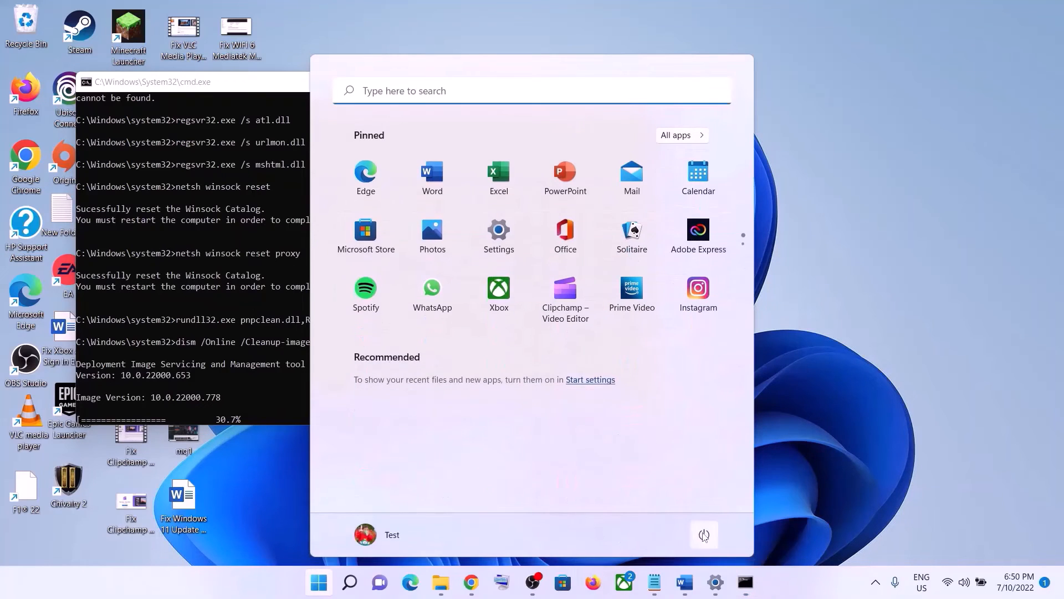
click(704, 535)
click(845, 448)
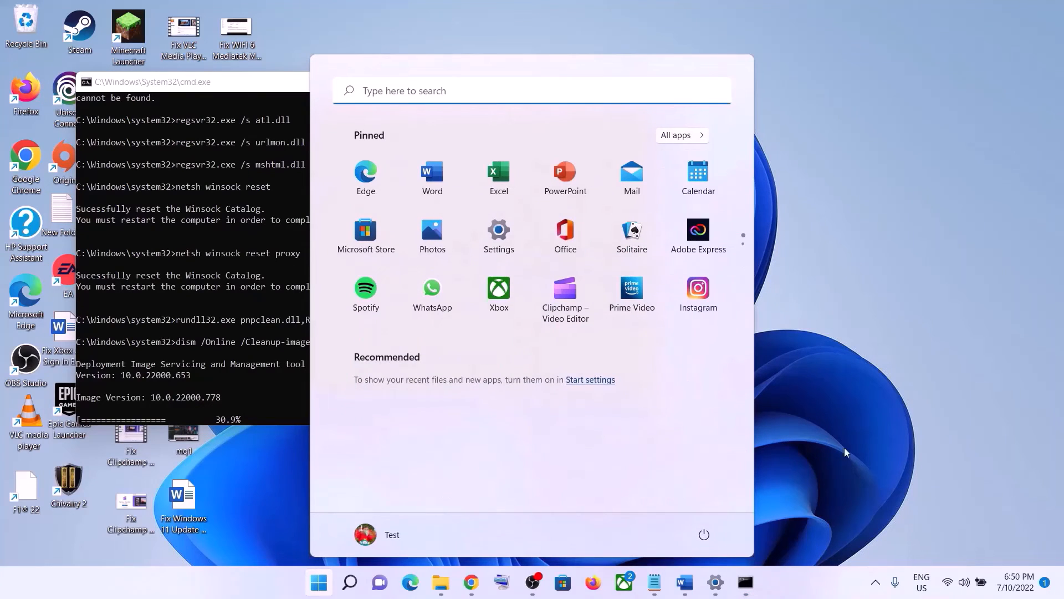
click(844, 448)
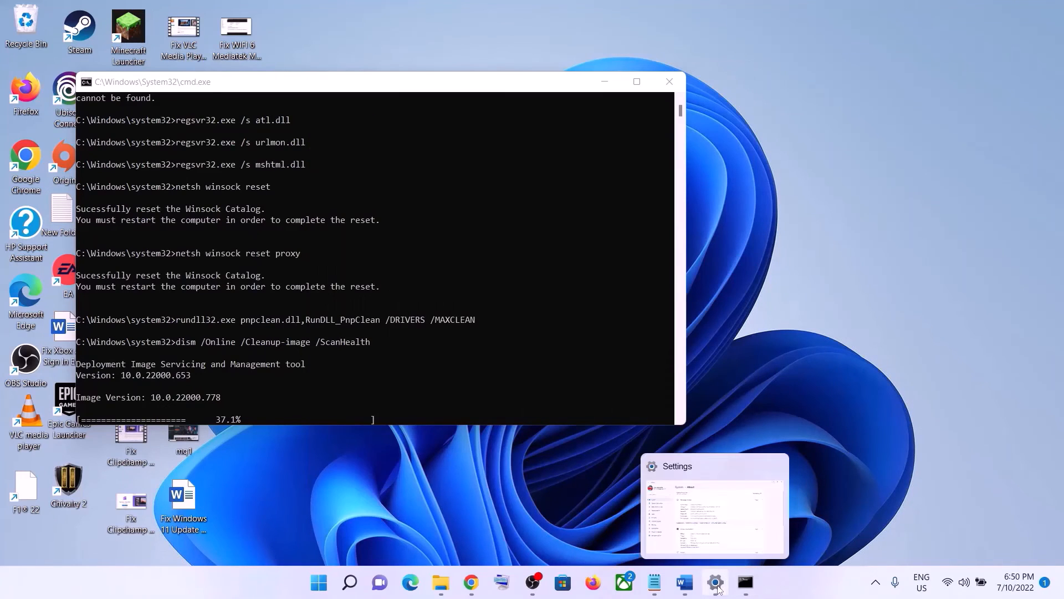
click(716, 582)
In the Word guide, scroll to Step 6 and highlight 'Use Media Creation Tool'
click(685, 582)
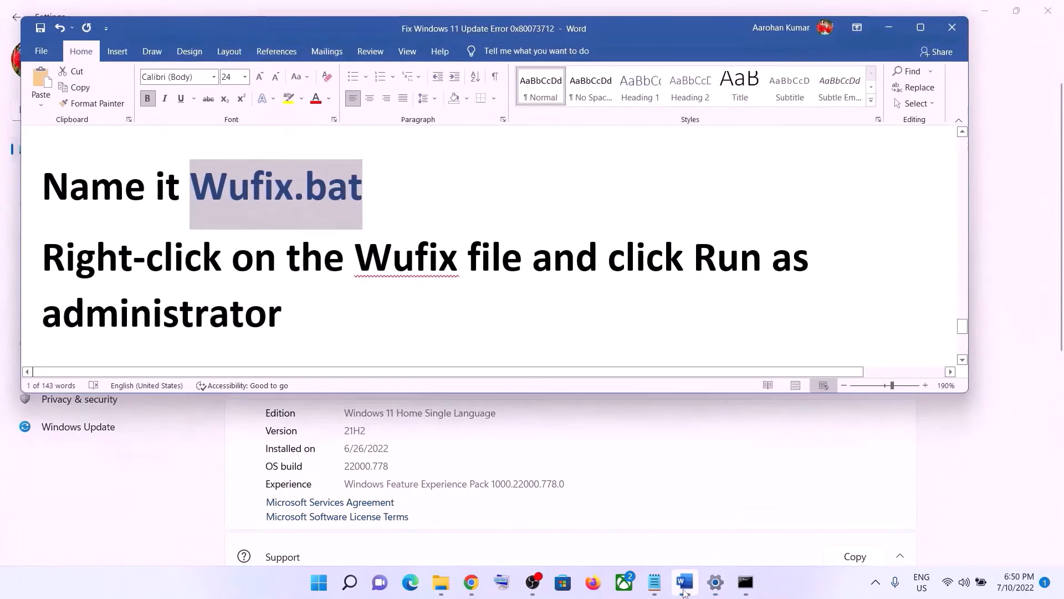
scroll(478, 238, down, 6)
scroll(478, 239, down, 3)
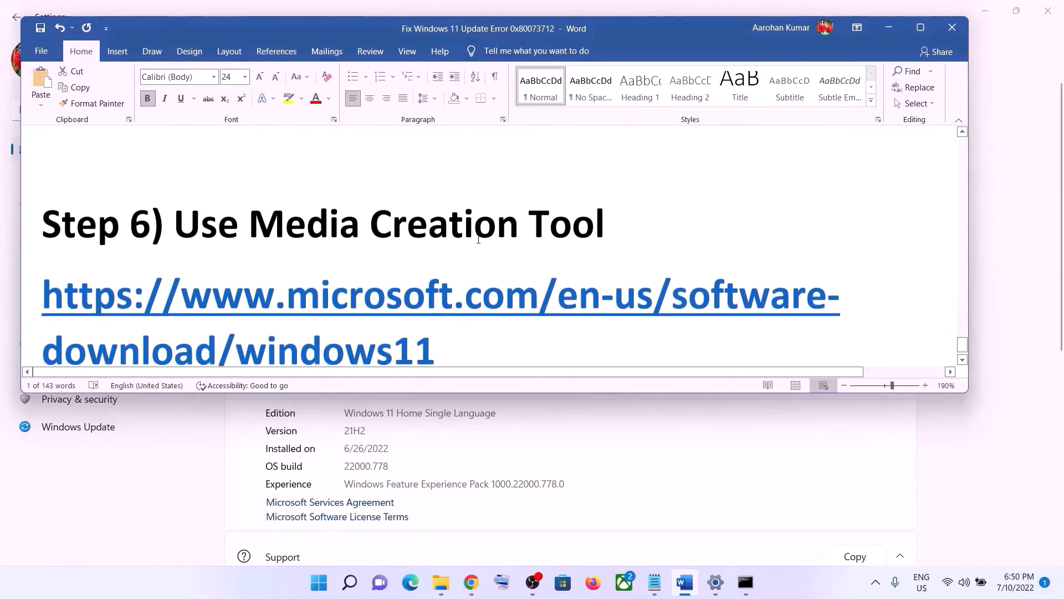
drag(175, 188, 561, 198)
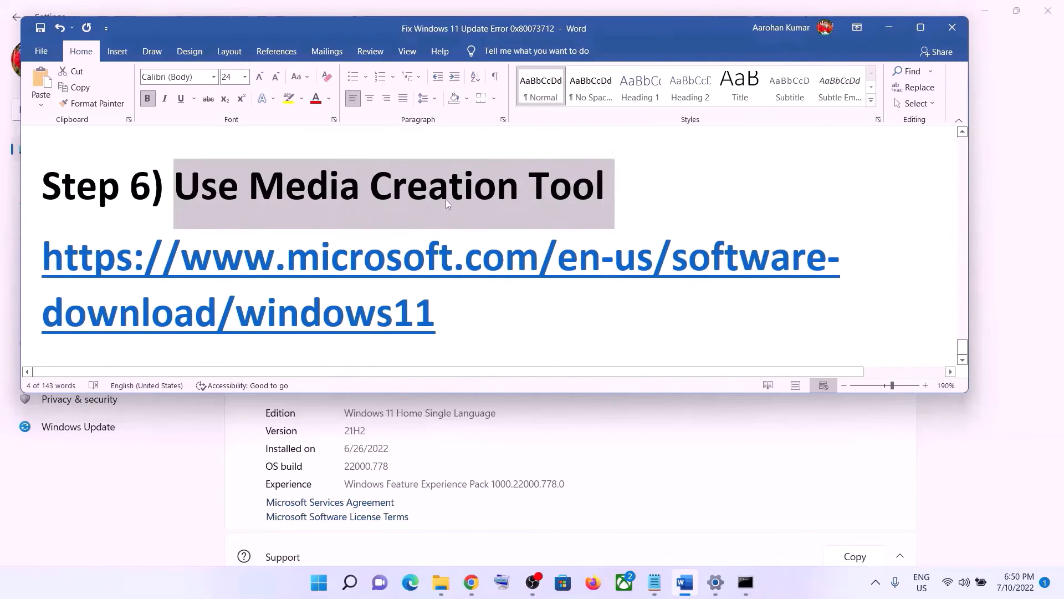
click(773, 588)
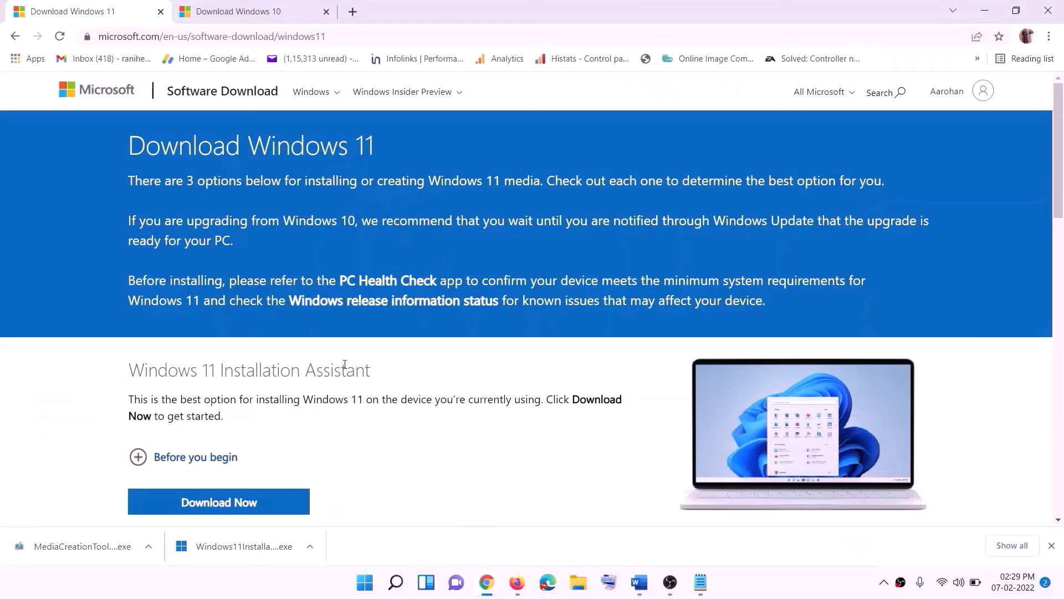
Download the Windows 11 Media Creation Tool from the guide's link
scroll(328, 382, down, 5)
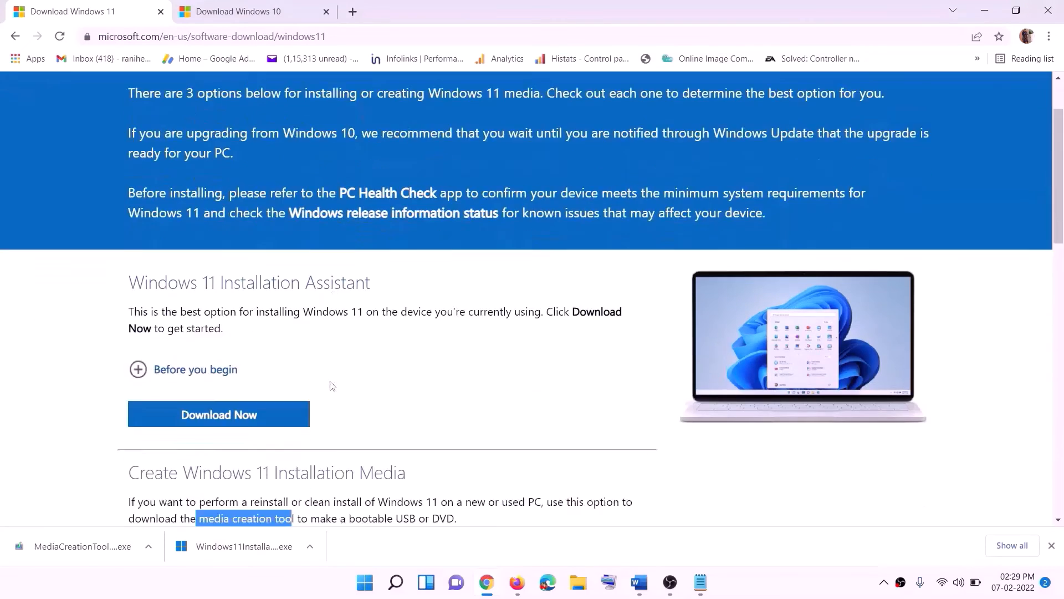
click(200, 329)
drag(200, 329, 307, 331)
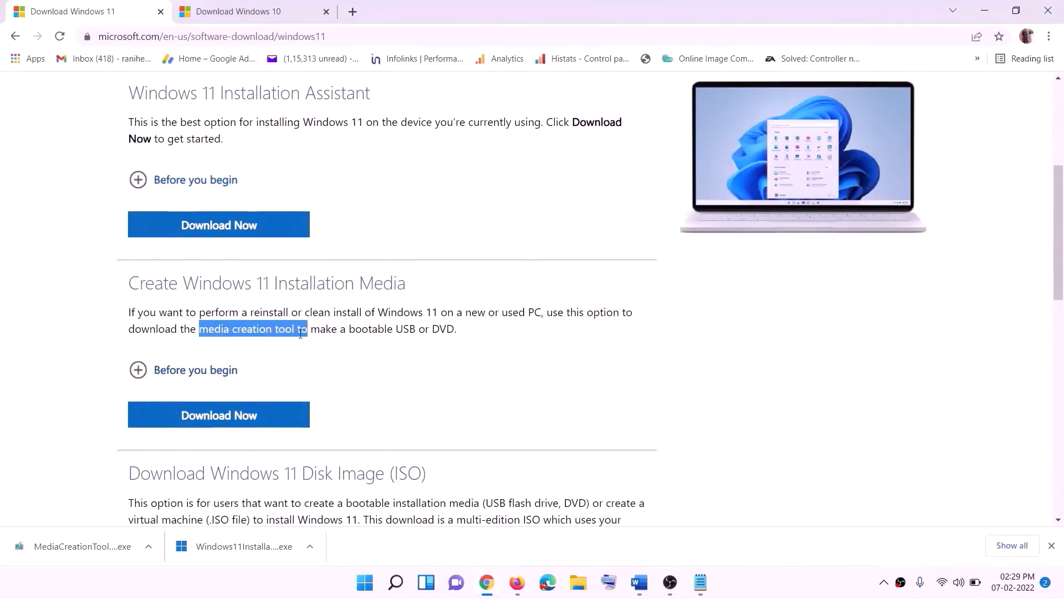
click(210, 419)
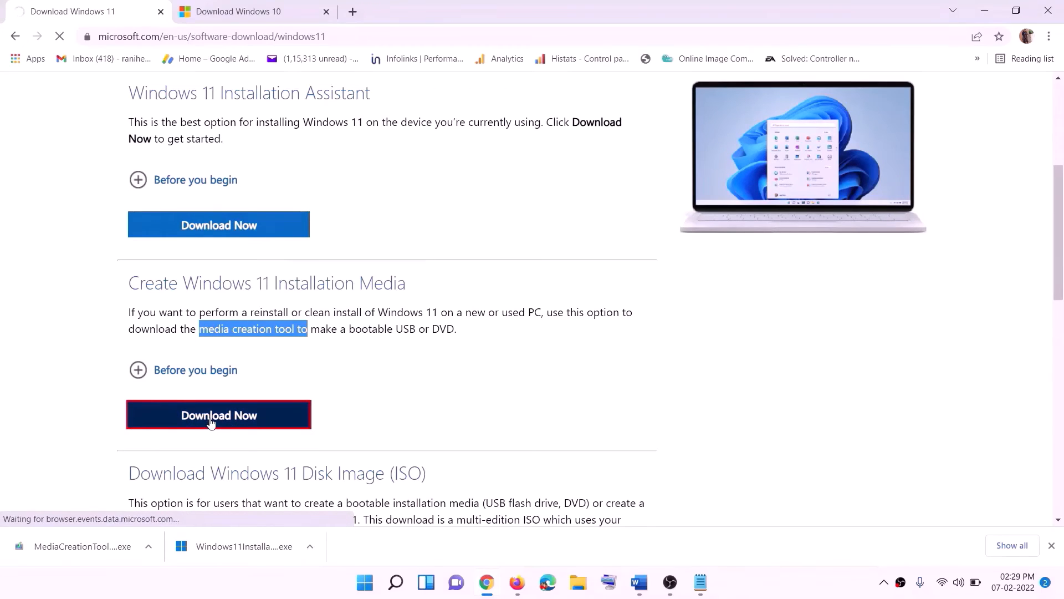
Run the tool, accept the licence, and create an ISO file named Windows on the Desktop
click(75, 552)
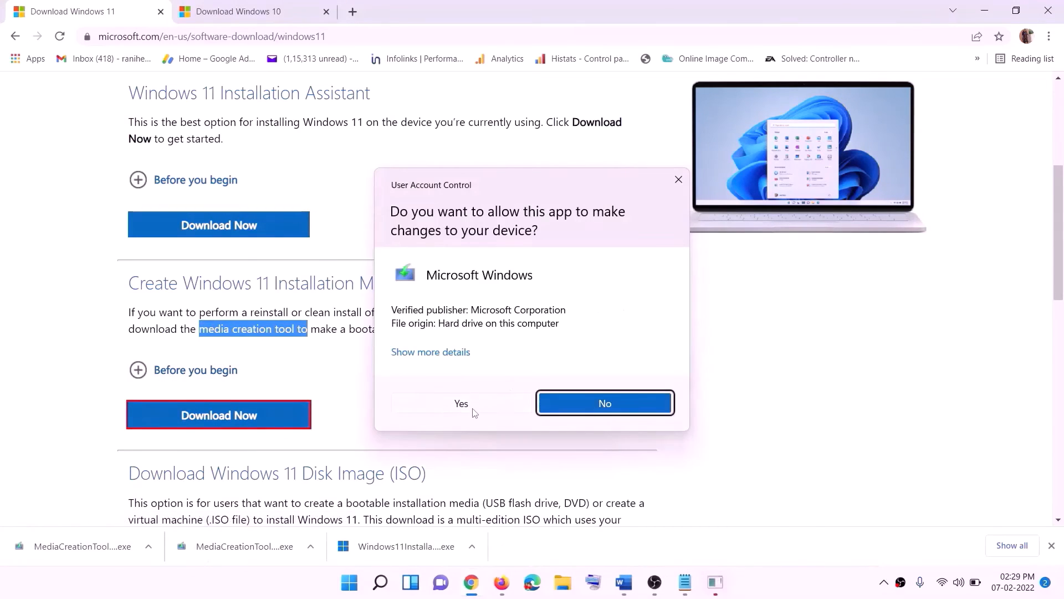
click(473, 410)
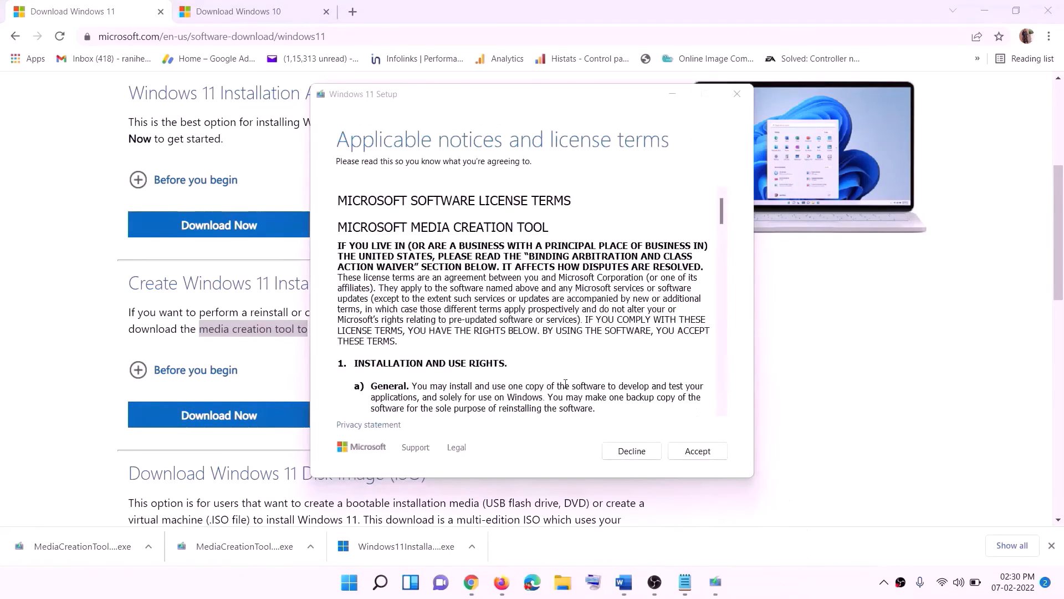
click(693, 450)
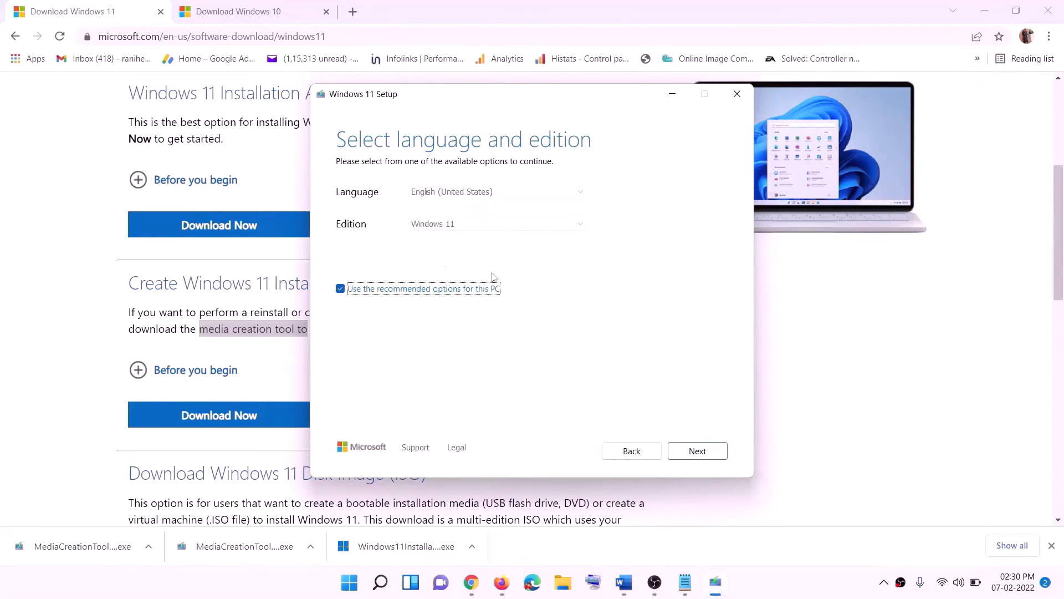
click(690, 450)
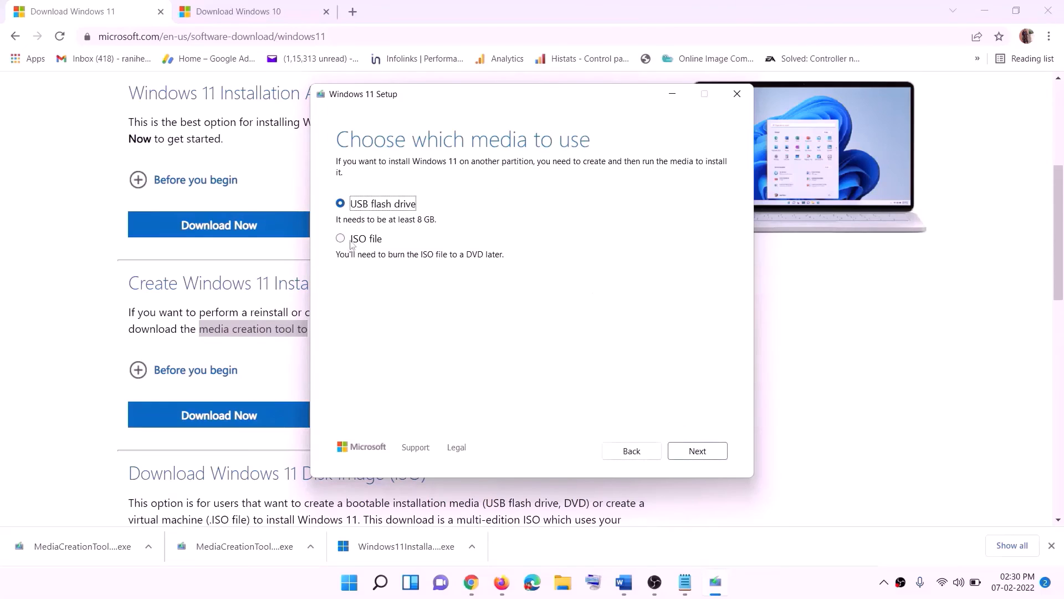
click(351, 244)
click(696, 451)
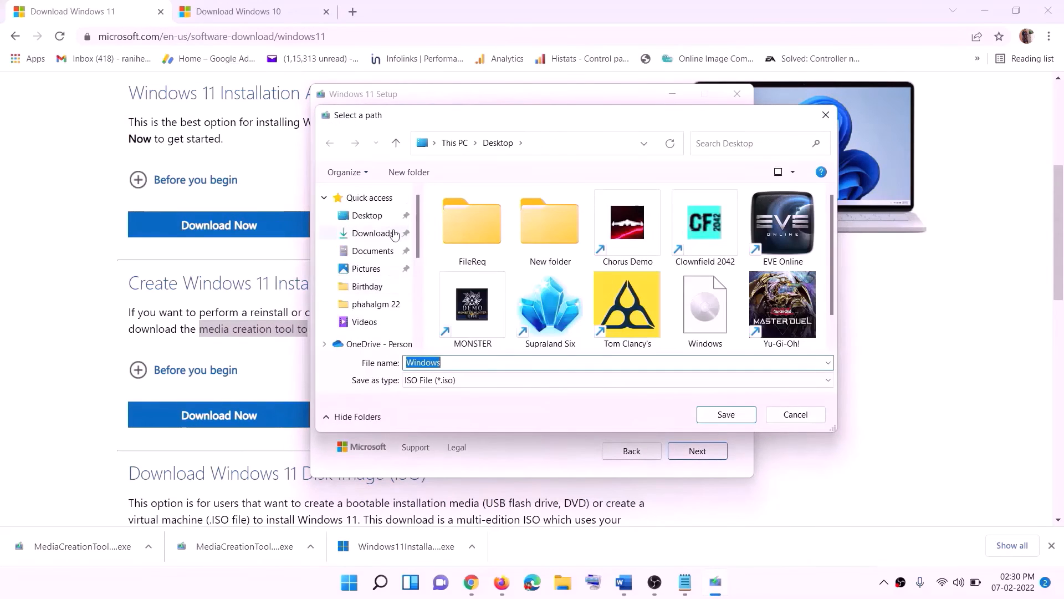
click(337, 222)
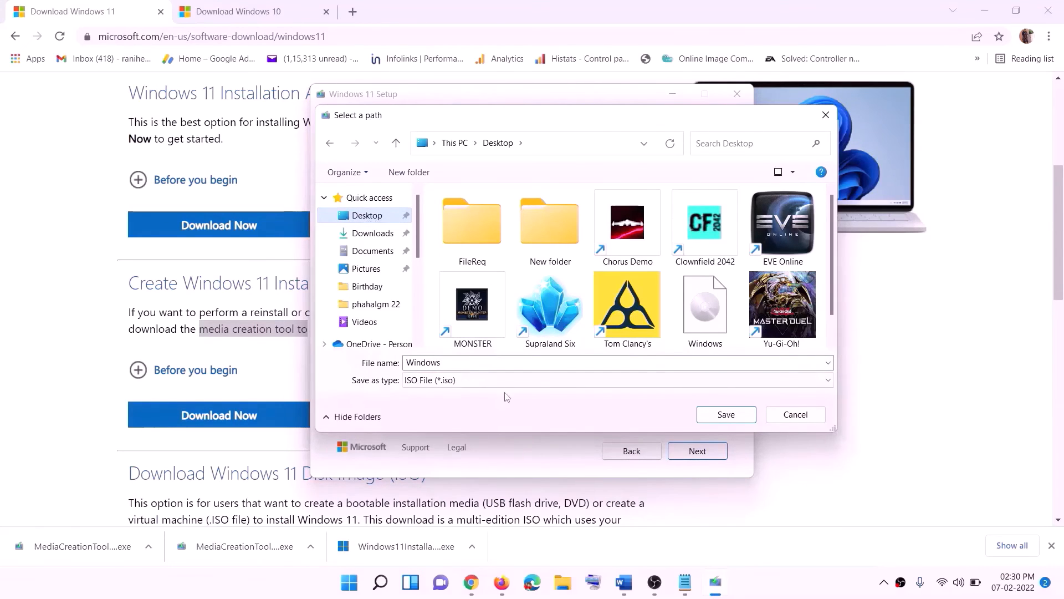
click(727, 416)
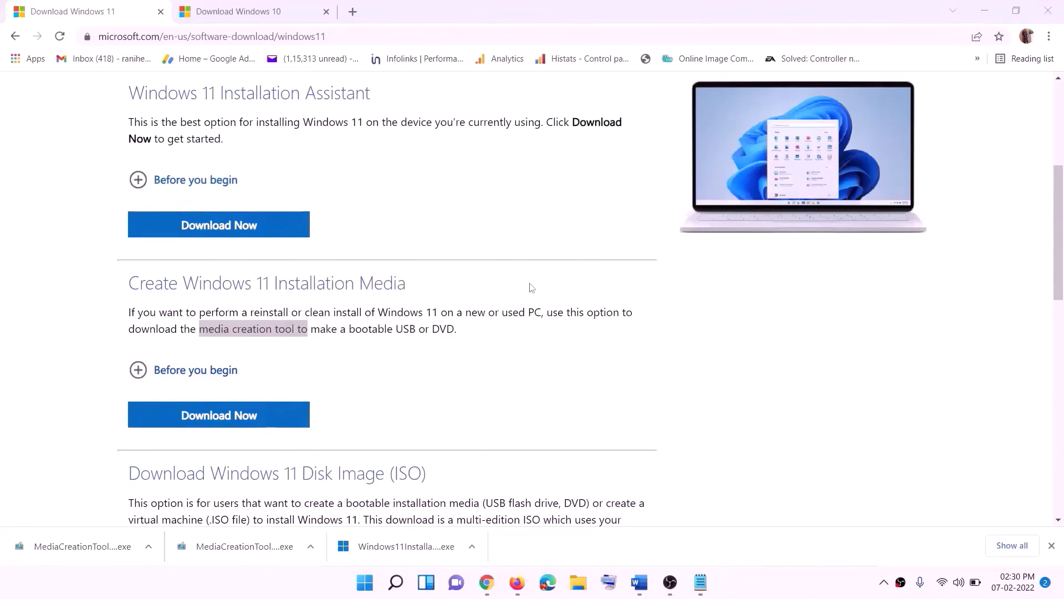
key(super+d)
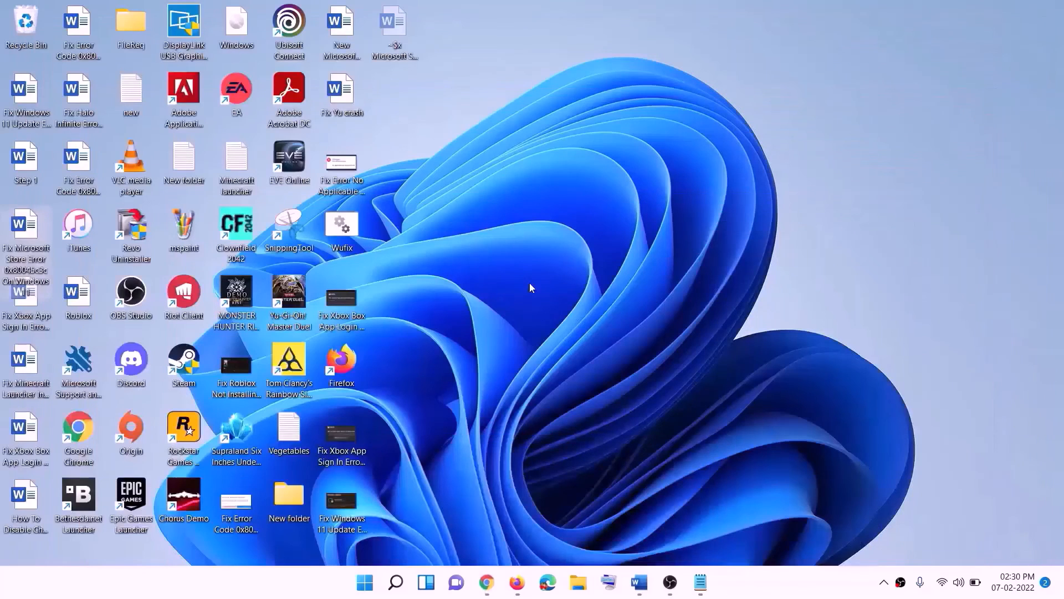
Mount the Windows ISO, launch Windows 11 Setup as administrator, and continue to its update check
drag(244, 29, 424, 324)
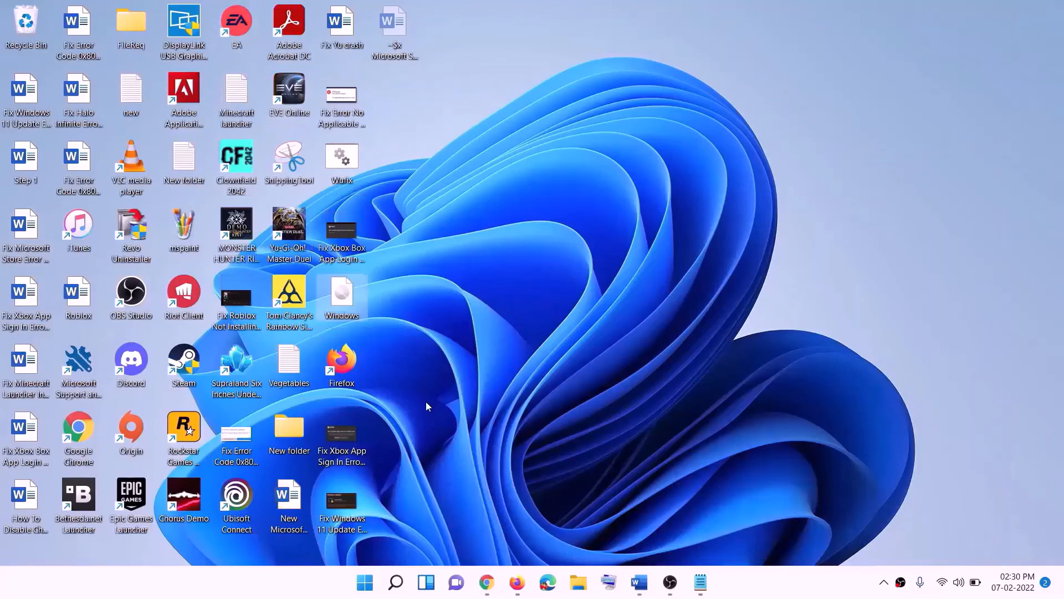
double_click(348, 292)
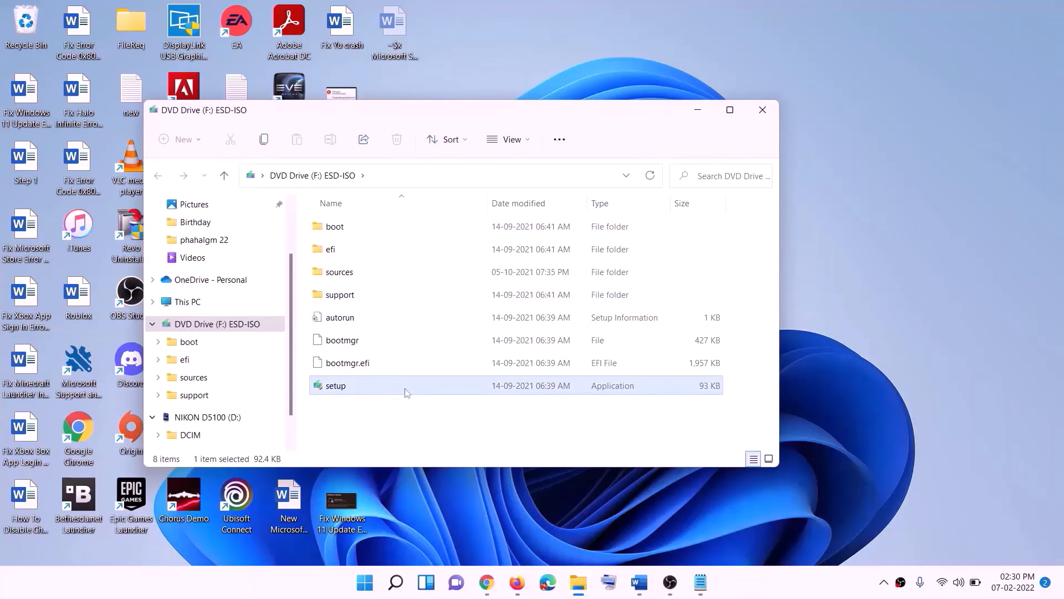
double_click(364, 386)
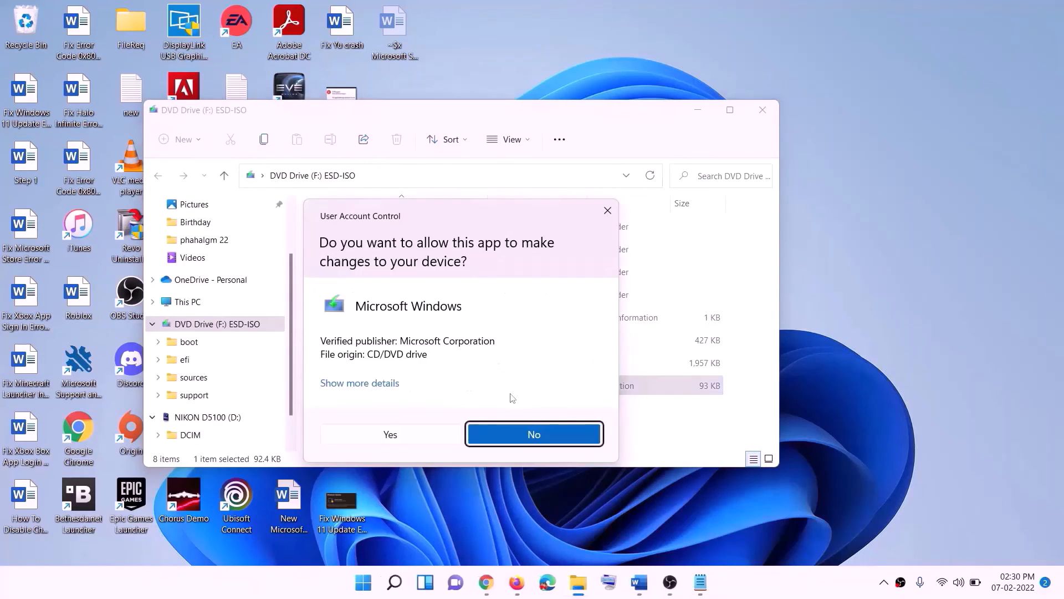
click(431, 437)
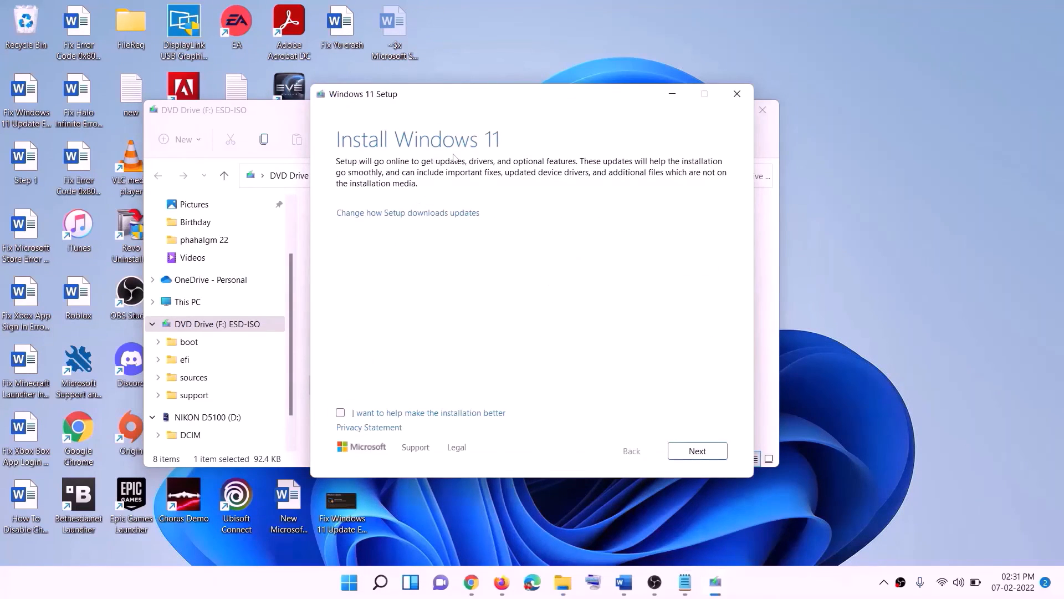
click(703, 452)
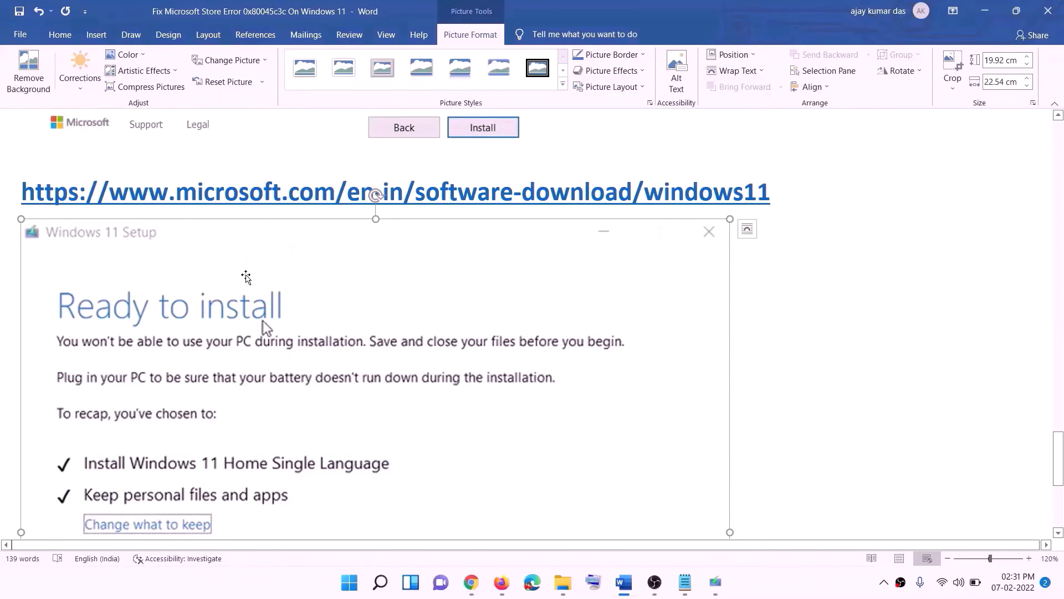
Scroll the Word guide to the Ready to install recap: Windows 11 Home Single Language, keeping files and apps
scroll(246, 275, down, 3)
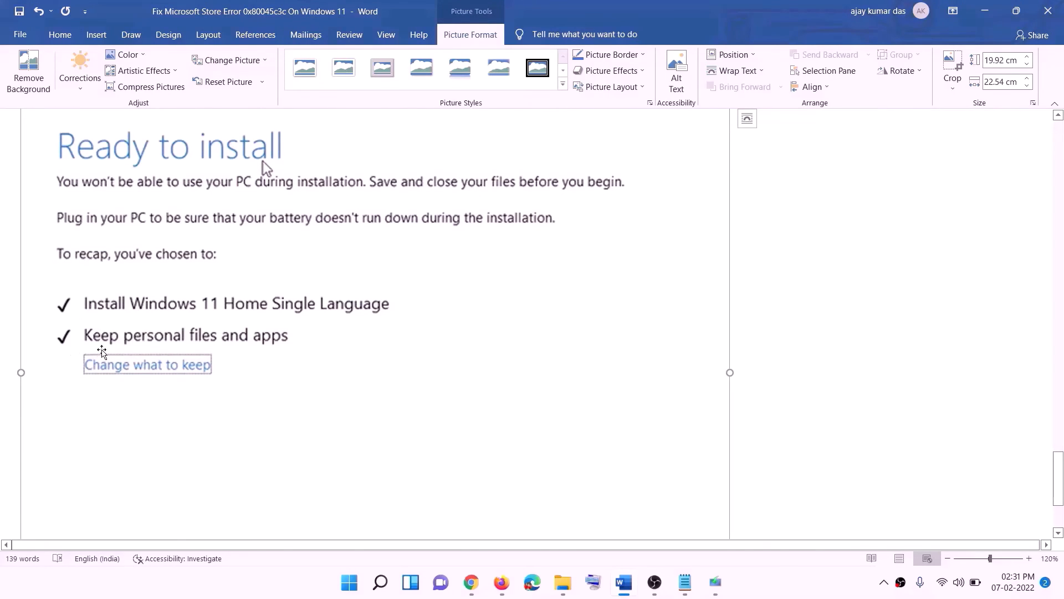
scroll(437, 358, down, 2)
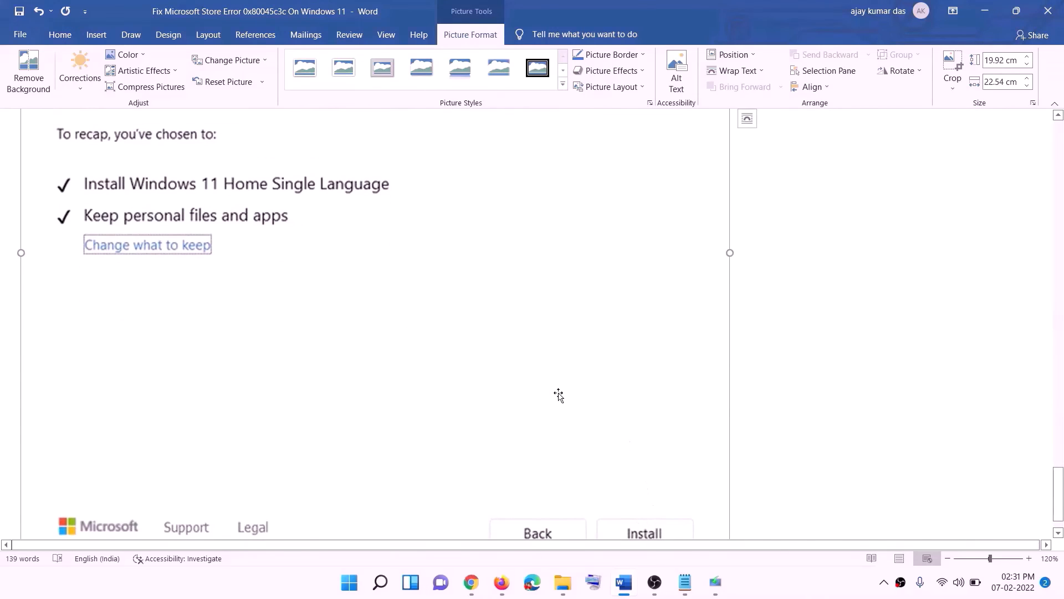
scroll(559, 404, up, 5)
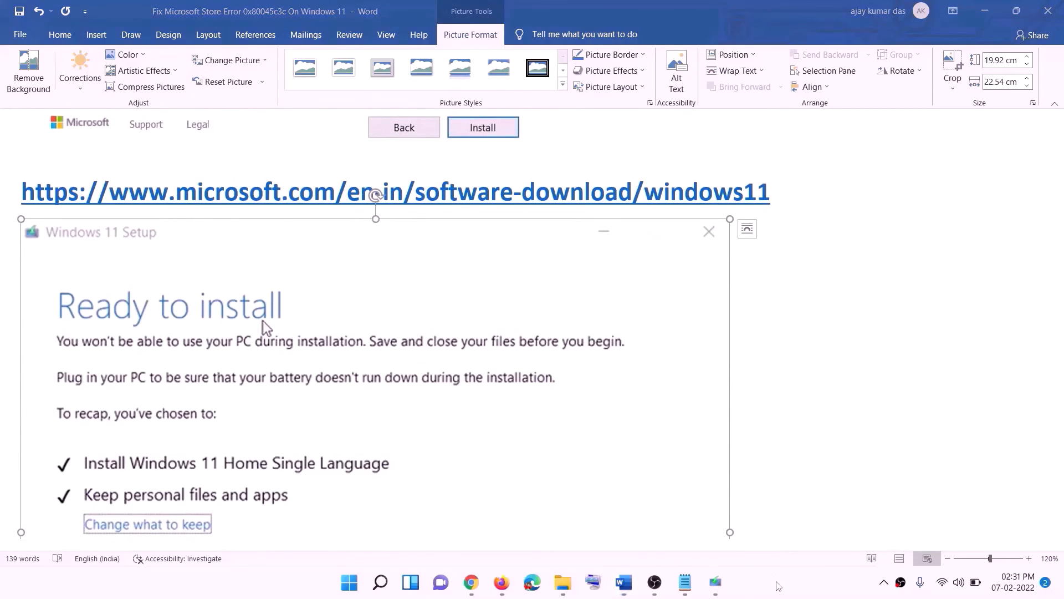